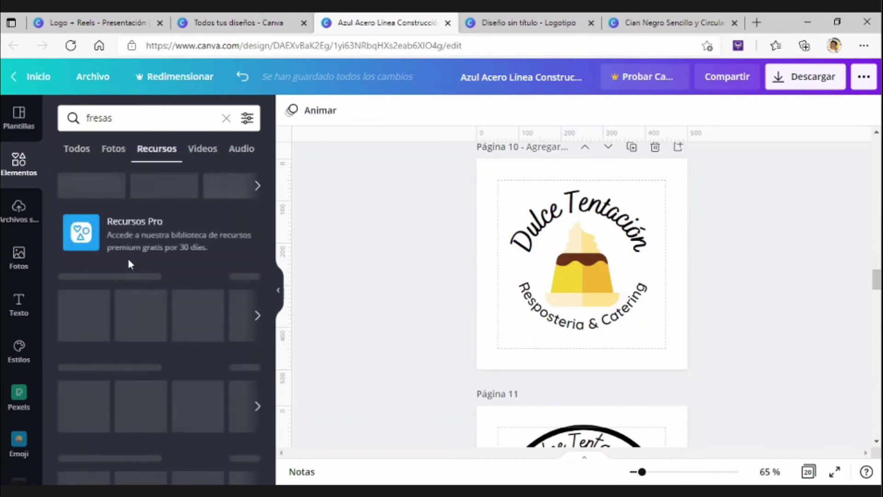
- Add the outlined strawberry graphic to page 10, shrink it, and place it at the gap beside the start of "Dulce Tentación"
scroll(117, 244, "down", 4)
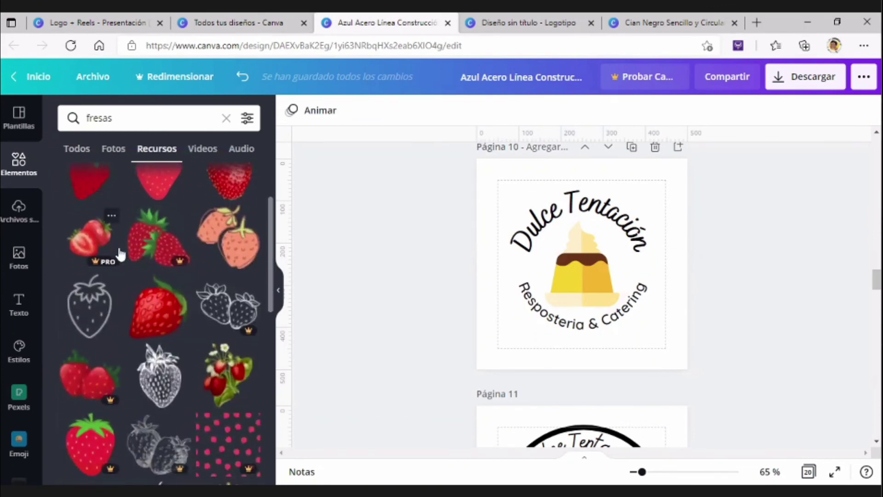
scroll(161, 255, "up", 1)
left_click(600, 225)
left_click(89, 258)
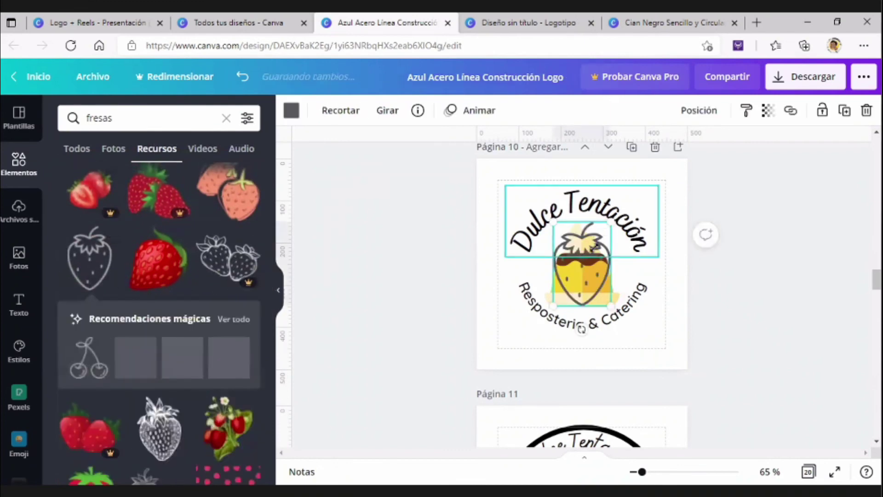
left_click_drag(603, 232, 528, 280)
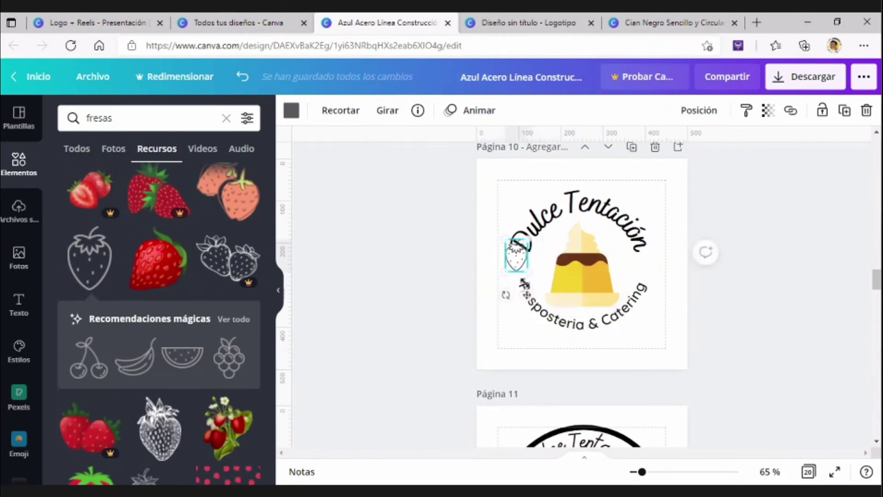
left_click_drag(528, 239, 522, 247)
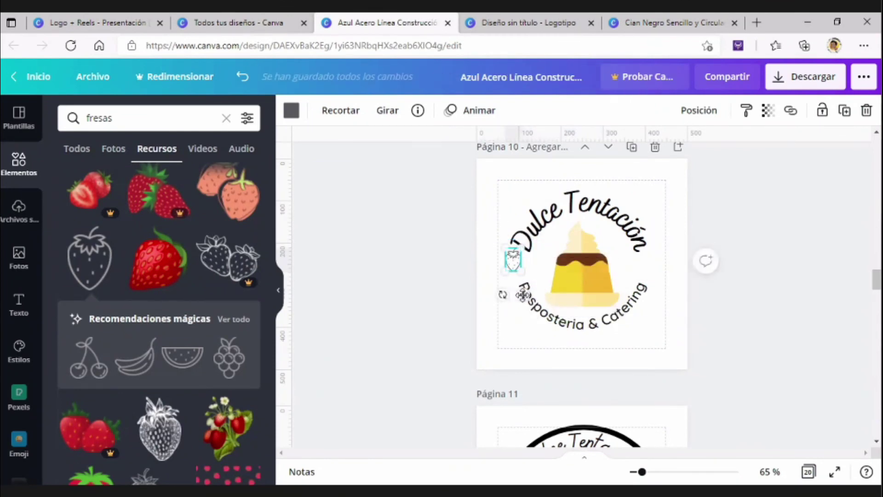
- Duplicate the small strawberry onto the opposite side of the flan and recolour both strawberries black
left_click_drag(524, 297, 656, 298)
key("ctrl+d")
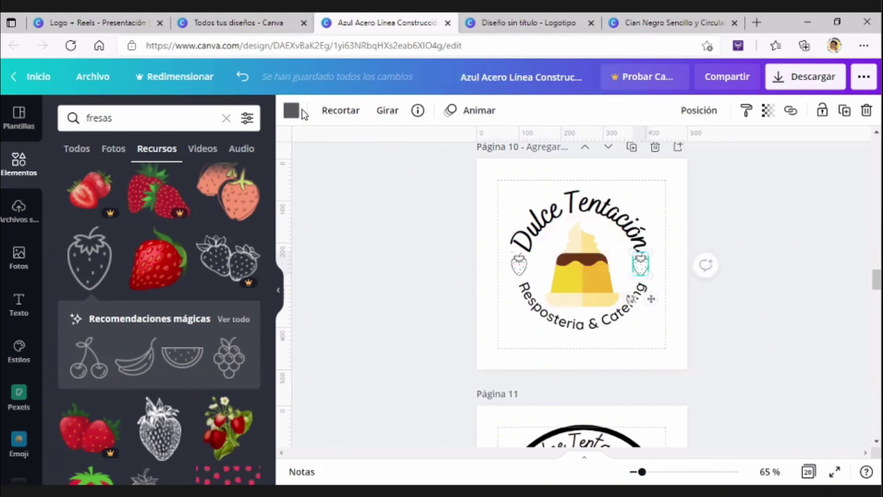
left_click(292, 110)
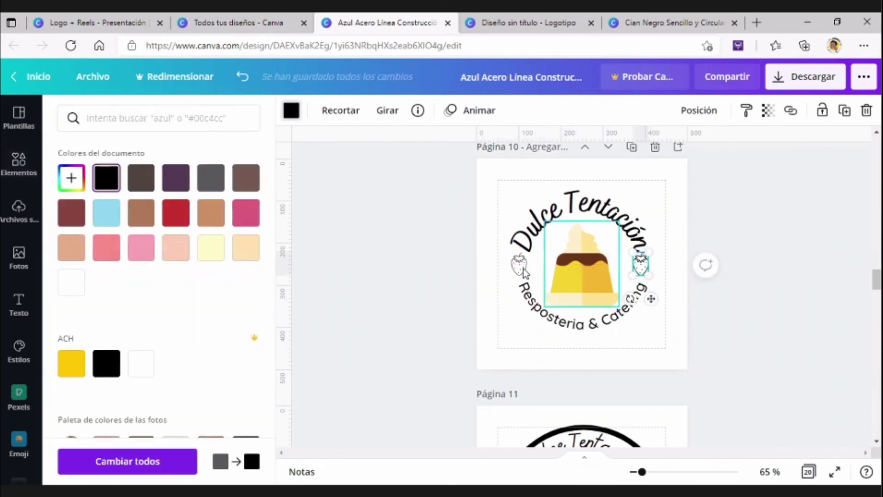
left_click(661, 196)
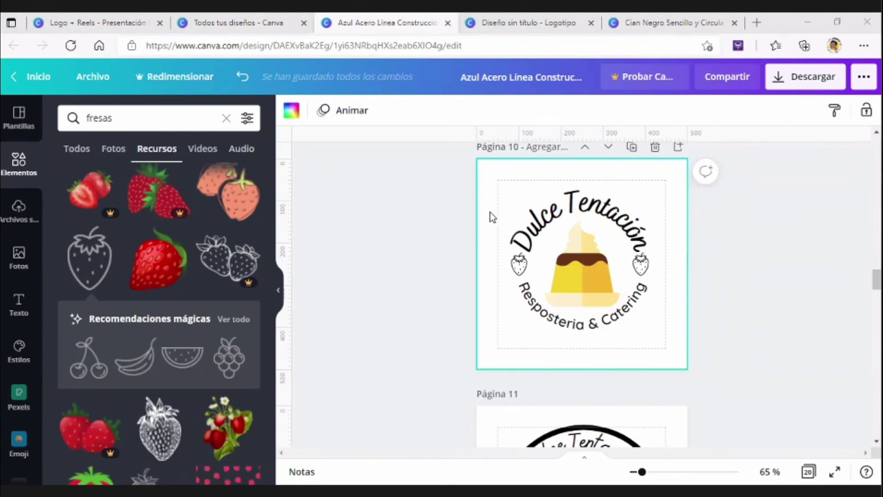
- Group all the logo elements on page 10 and add a blank page after it
left_click_drag(441, 180, 706, 348)
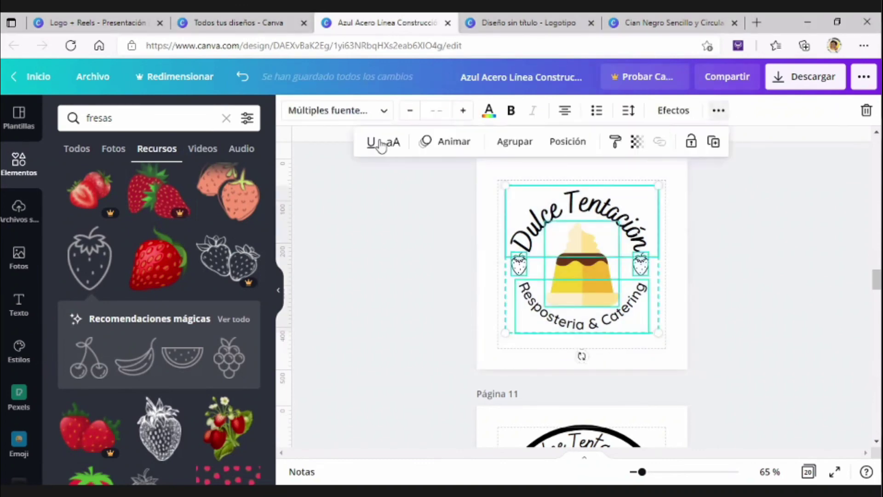
left_click(512, 142)
left_click(678, 148)
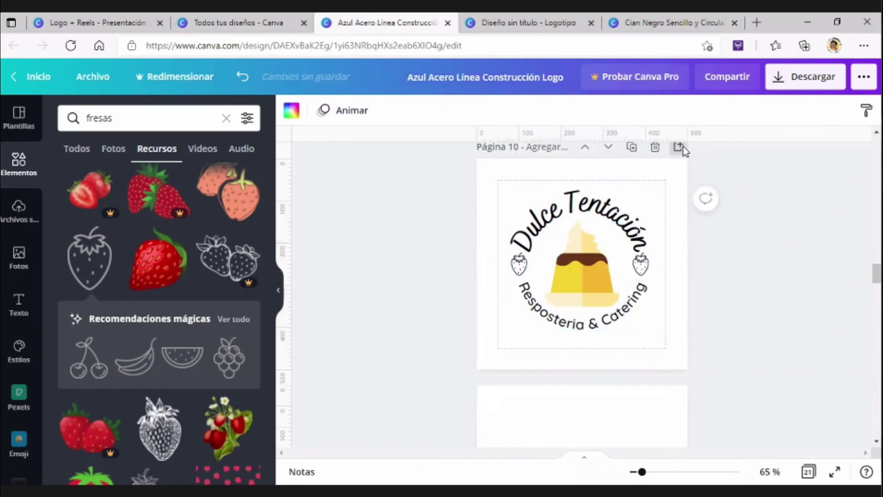
- Search the photo library for "torta" and browse the cake photos
left_click(19, 259)
left_click(113, 126)
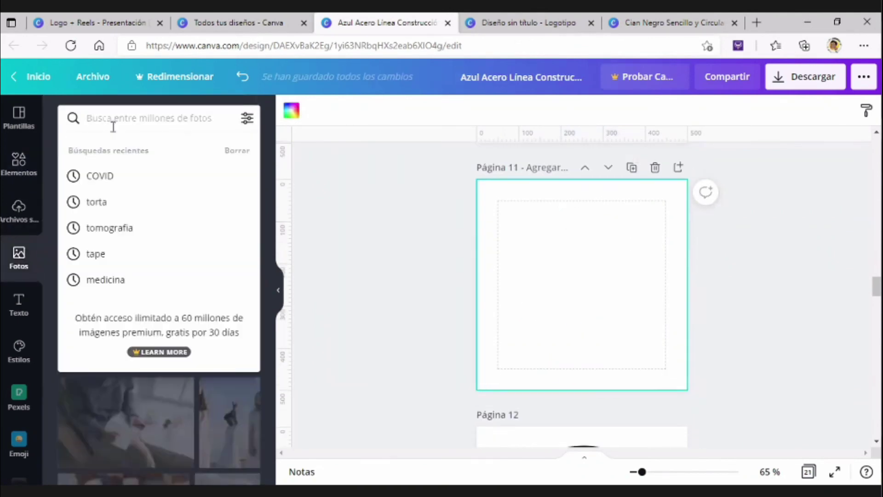
type("torta")
key("Return")
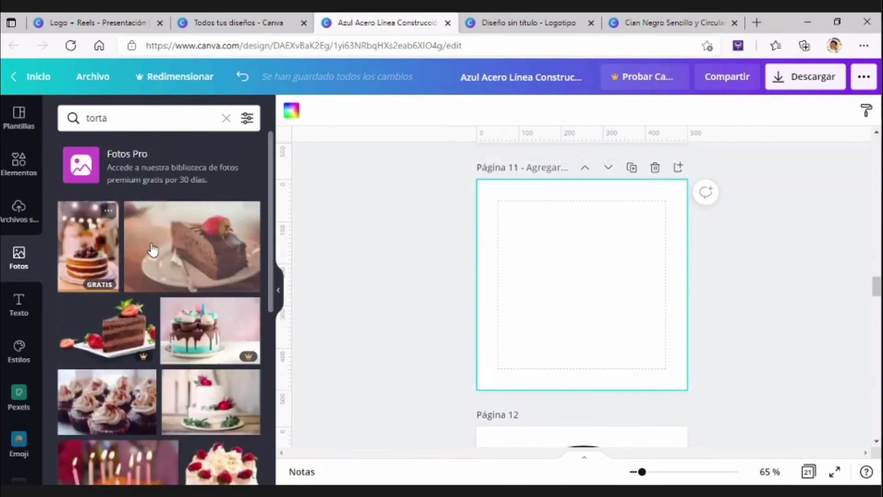
scroll(154, 251, "down", 4)
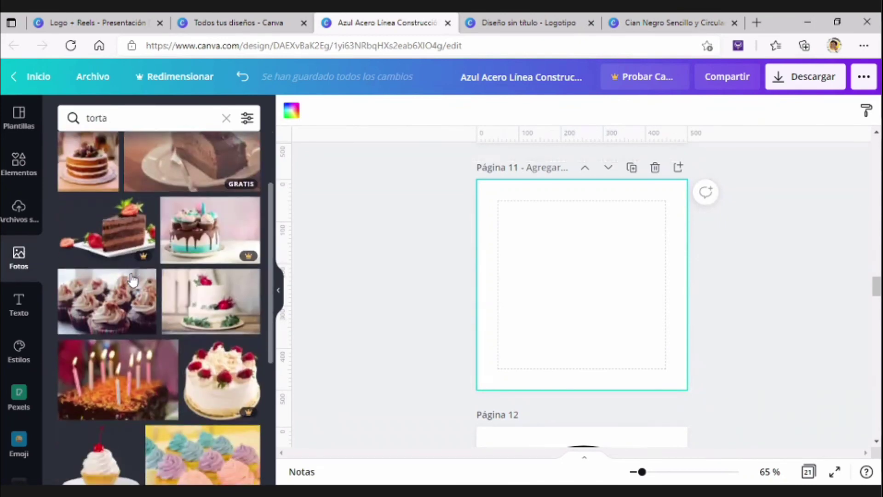
scroll(133, 279, "down", 6)
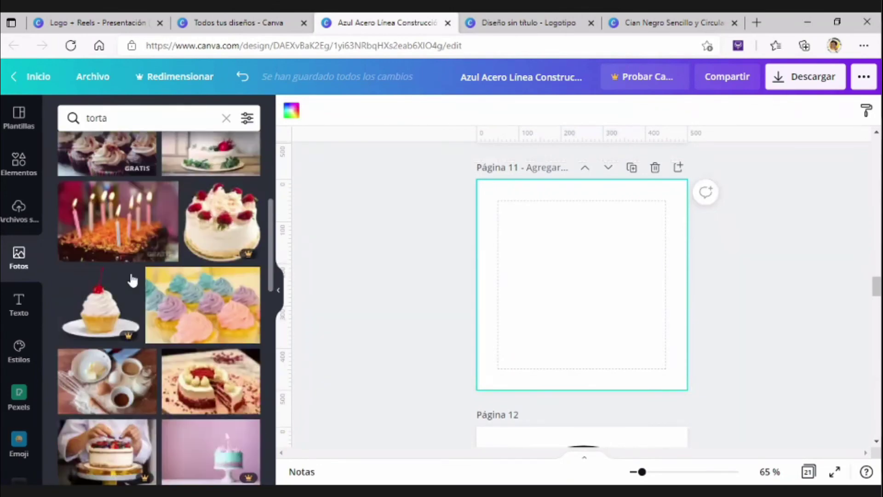
scroll(131, 279, "up", 10)
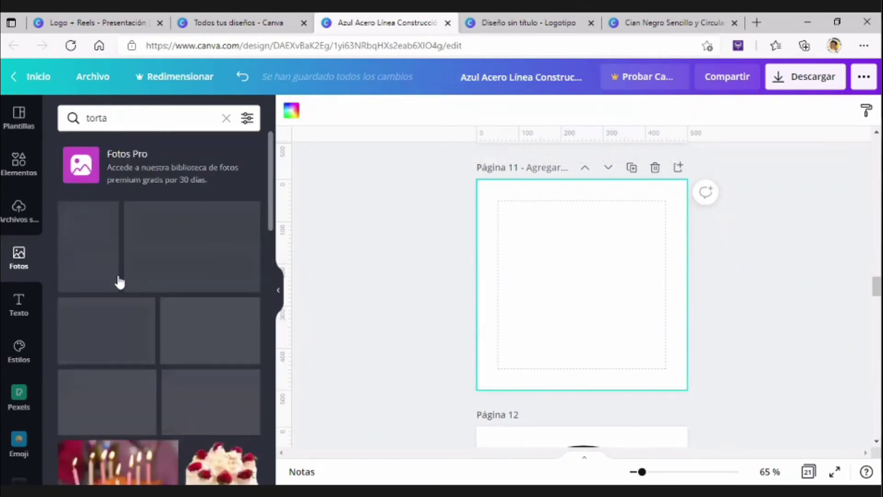
- Fill page 11 with the photo of the layered cake topped with figs and reposition it to show the whole cake
left_click_drag(210, 263, 486, 192)
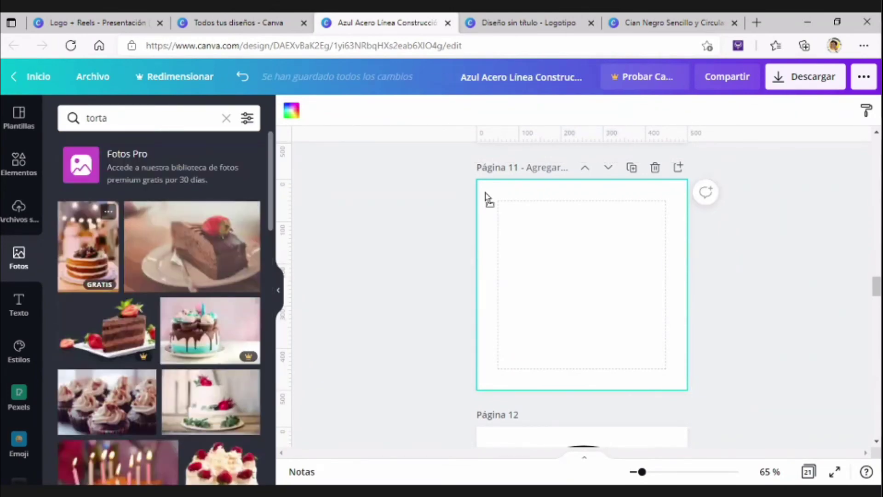
double_click(586, 347)
left_click_drag(585, 347, 583, 283)
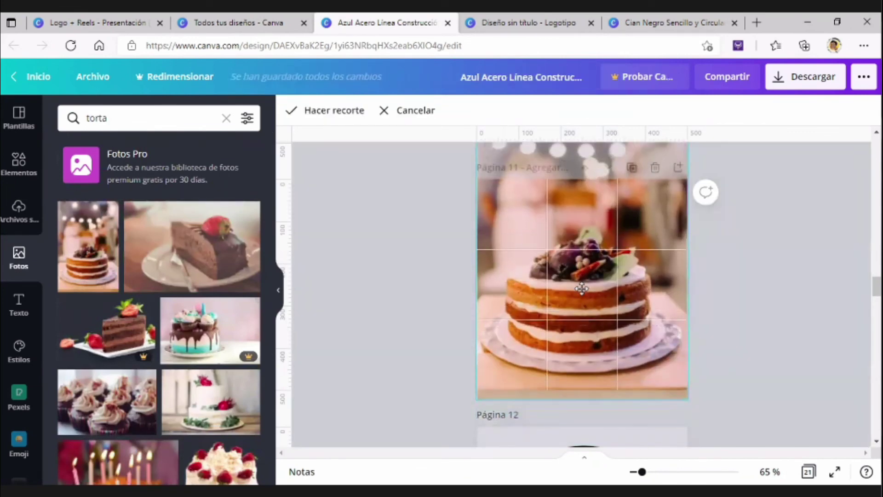
left_click(771, 338)
- Copy the grouped logo from page 10 to page 11, shrink it, and place it in the photo's upper-right corner
scroll(771, 338, "up", 4)
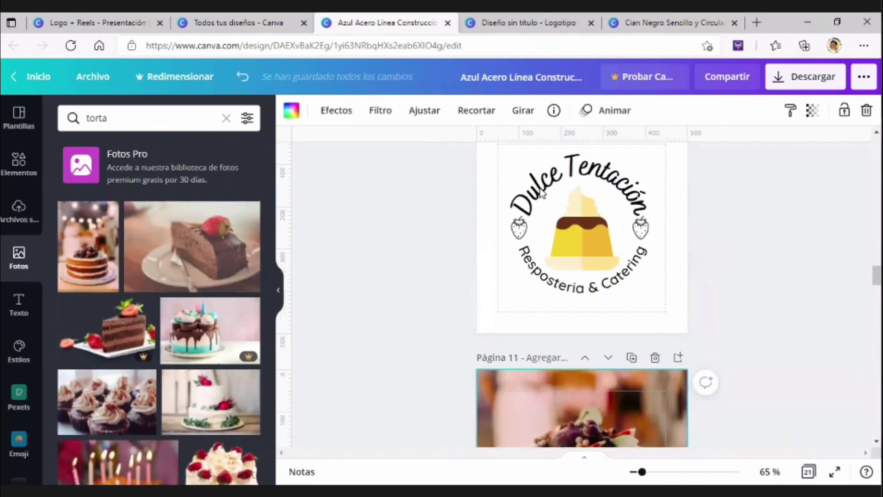
left_click(540, 188)
left_click(719, 283)
scroll(719, 278, "down", 3)
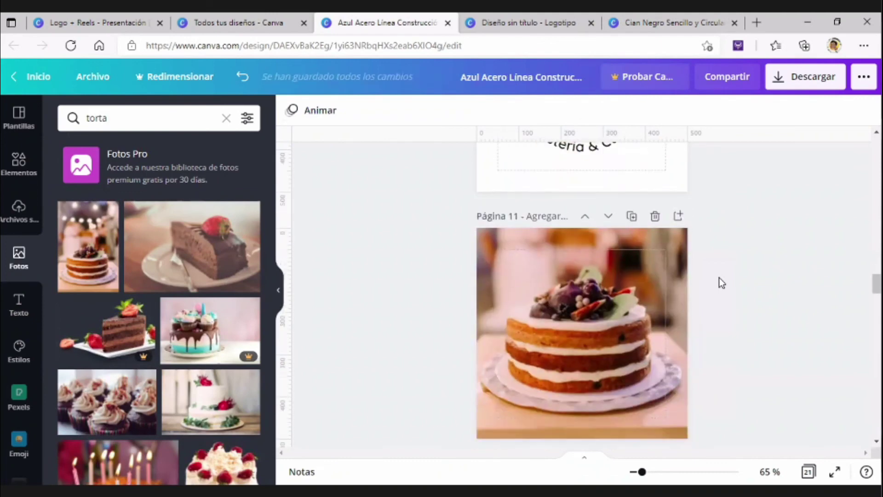
key("ctrl+v")
left_click_drag(658, 255, 559, 350)
left_click_drag(529, 379, 657, 253)
left_click(762, 252)
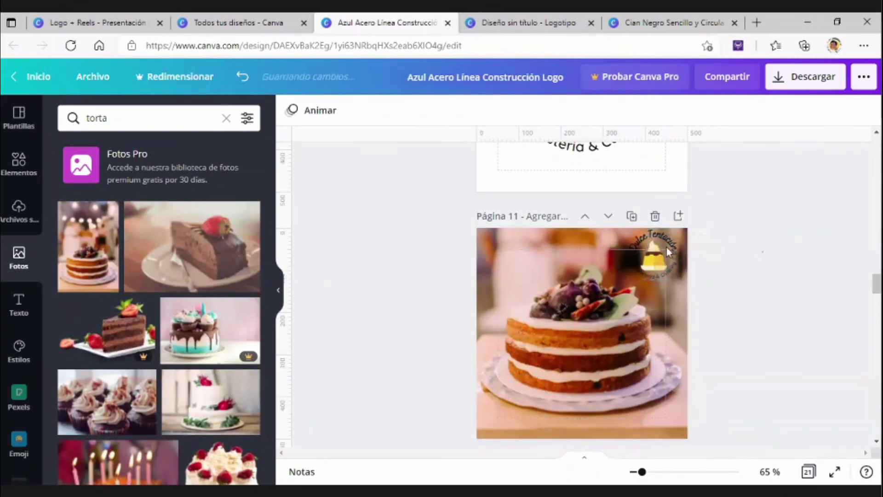
- Recolour the logo's "Dulce Tentación" and "Resposteria & Catering" texts white and make the "Resposteria & Catering" text bold
left_click(651, 239)
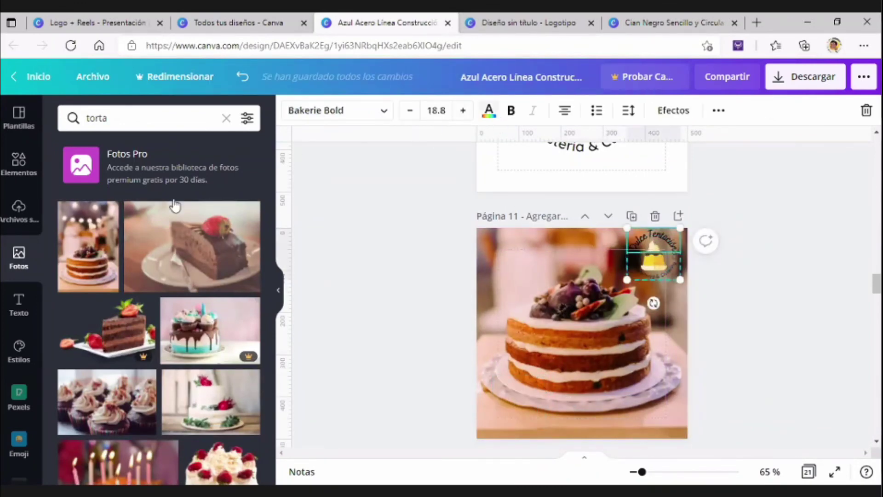
left_click(495, 118)
left_click(646, 275)
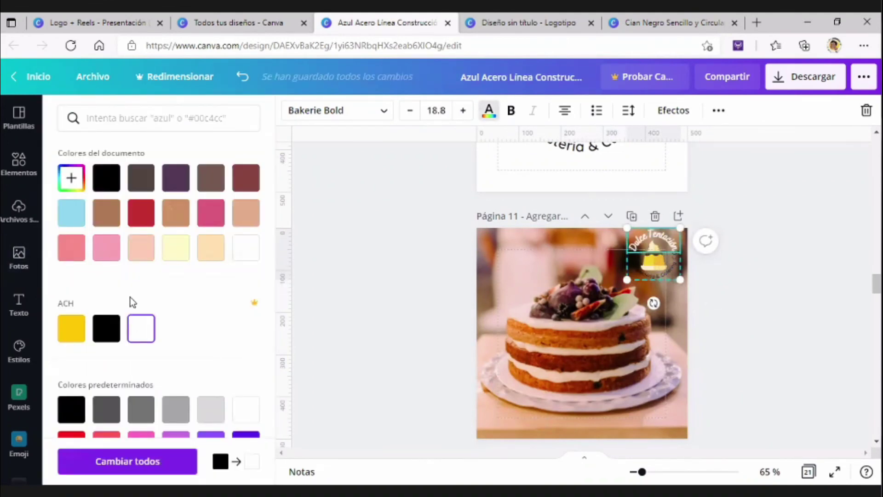
left_click(139, 333)
left_click(513, 112)
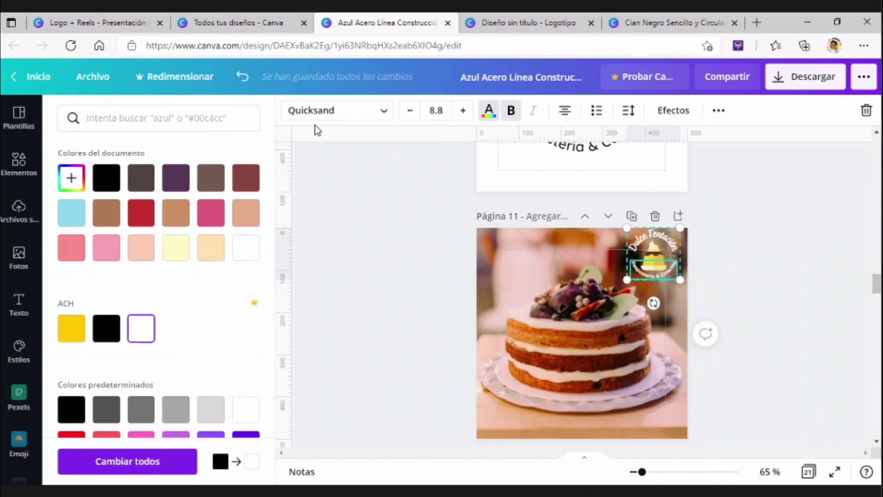
- Recolour the strawberries in the page 11 logo white
key("Escape")
left_click(290, 112)
left_click(236, 256)
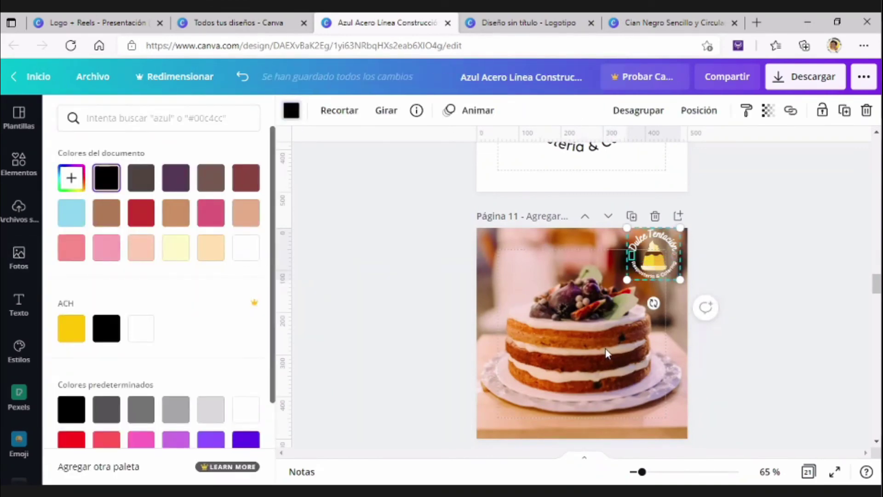
left_click(248, 250)
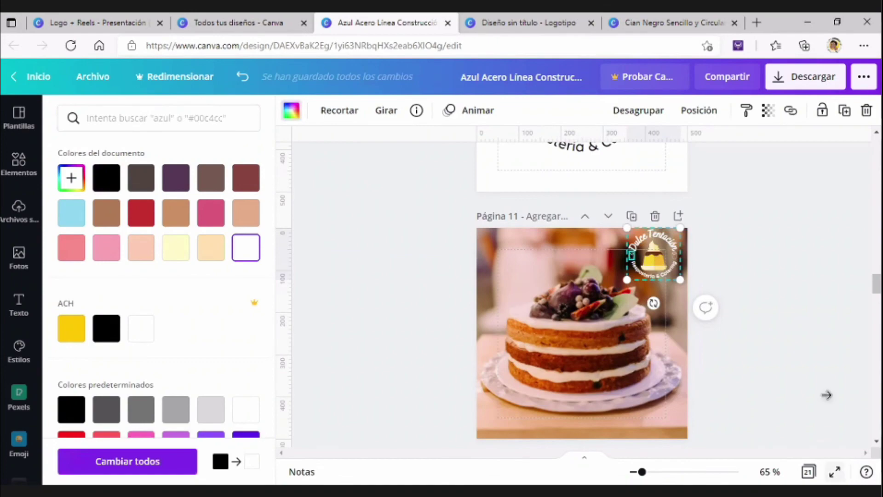
- Preview page 11 in full screen, check the meeting chat, and return to the editor
key("F11")
key("ctrl+alt+p")
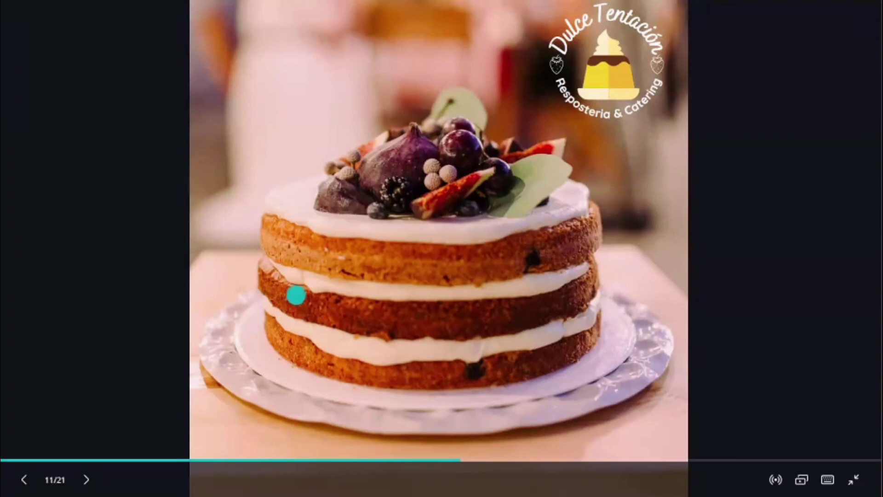
left_click(708, 496)
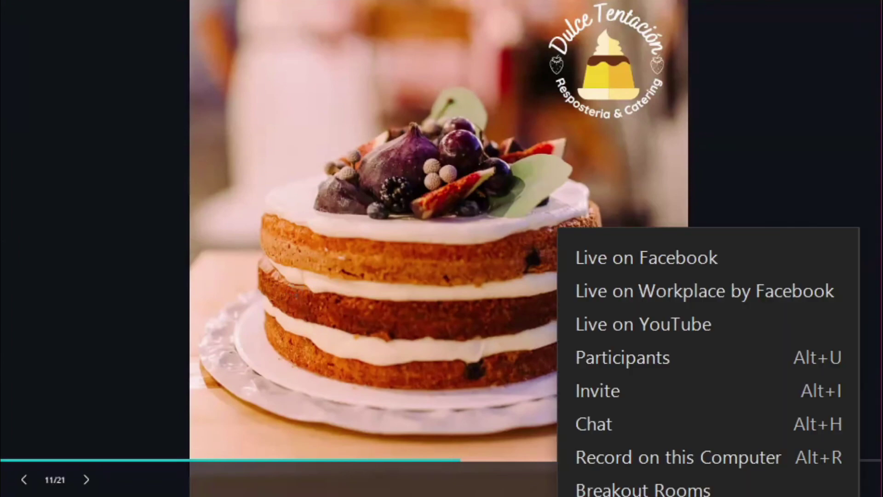
left_click(570, 429)
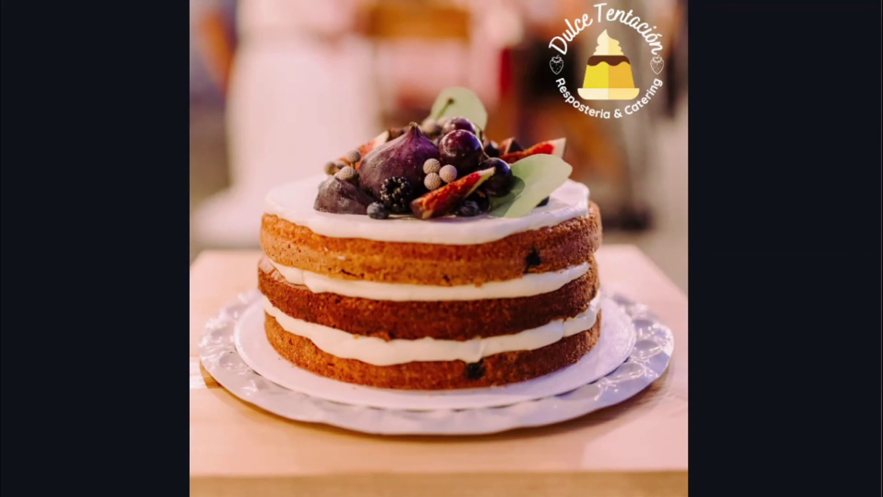
left_click(196, 10)
left_click(214, 43)
left_click(232, 5)
left_click(750, 220)
left_click(559, 175)
key("Escape")
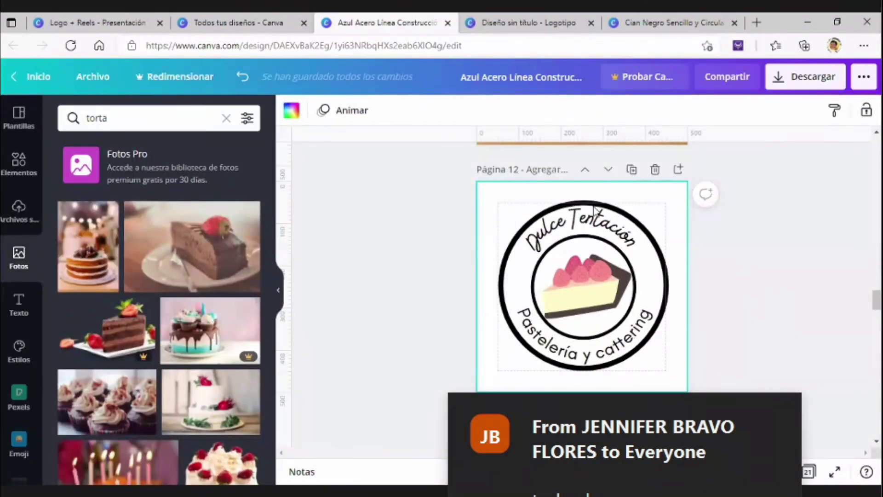
- Review the designs on pages 11 to 13 in full screen, open the meeting chat, and leave the preview
scroll(696, 313, "down", 6)
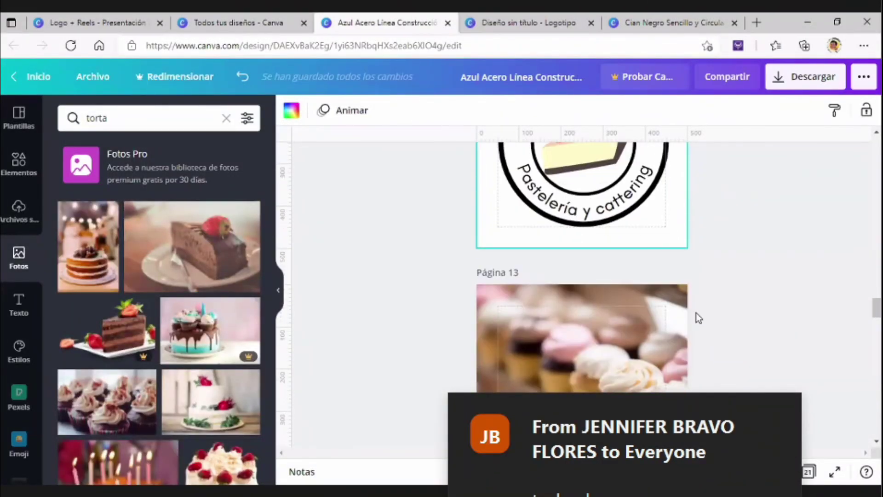
scroll(663, 225, "up", 2)
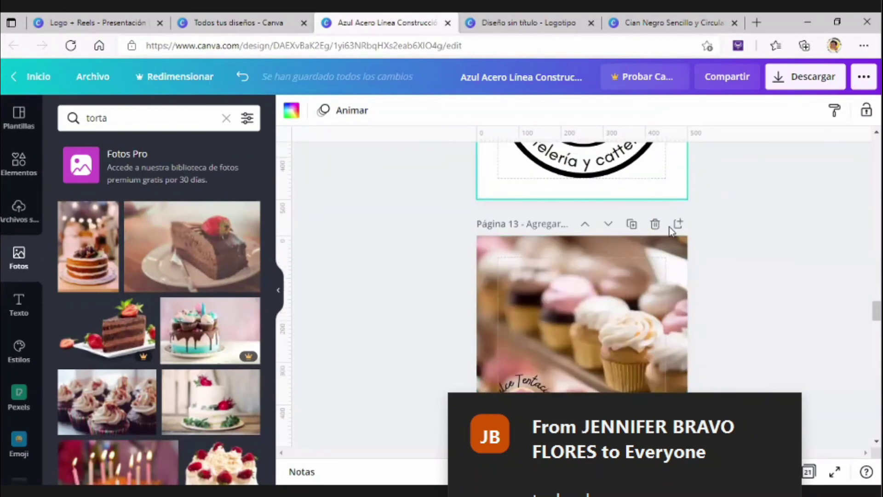
left_click(835, 474)
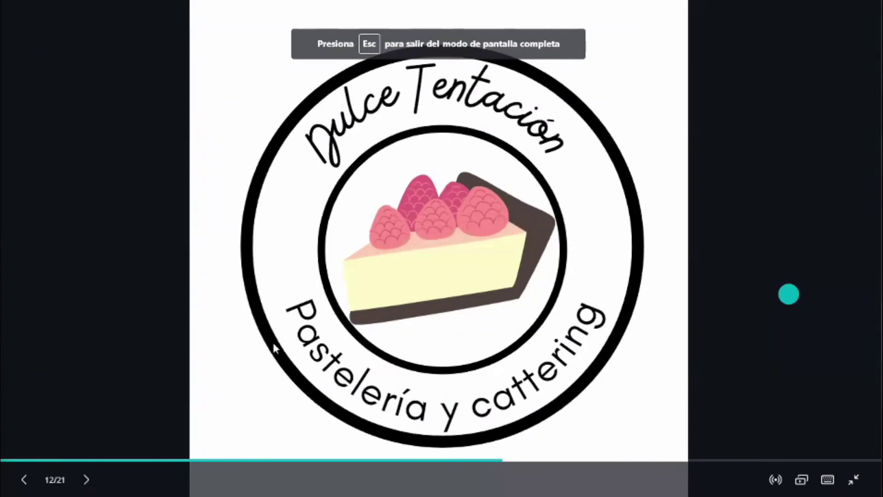
left_click(272, 342)
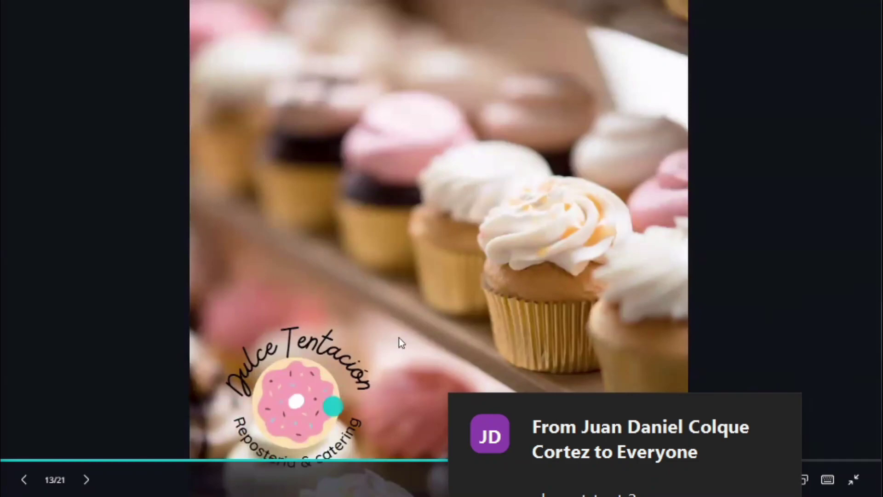
left_click(625, 490)
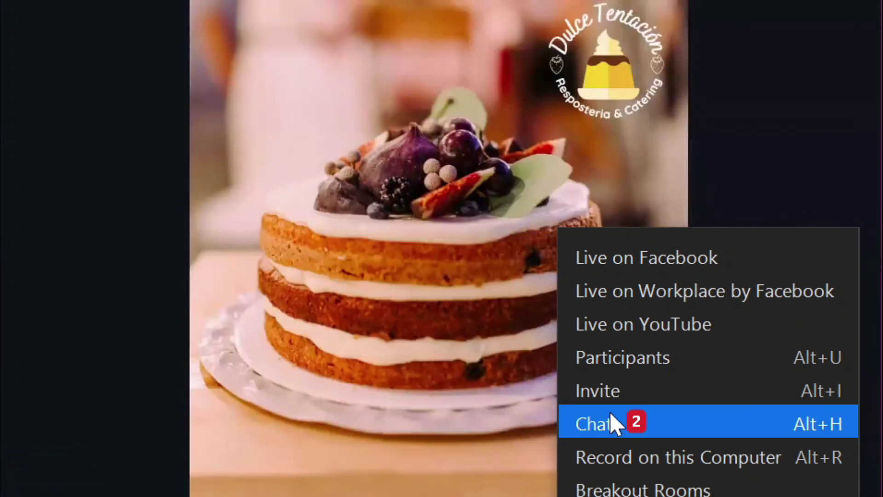
left_click(614, 423)
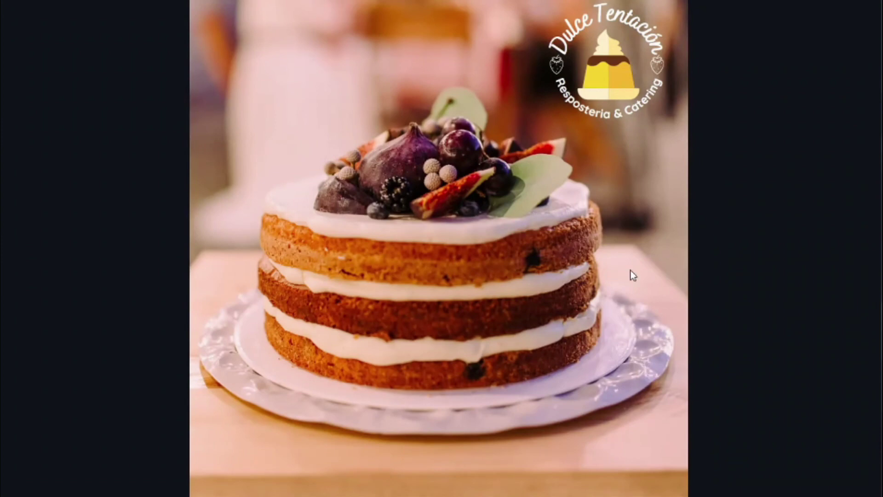
key("Escape")
- Recolour the curved "Dulce Tentación" and "Repostería & Catering" texts of the page 14 logo black
scroll(706, 240, "down", 4)
scroll(706, 240, "down", 10)
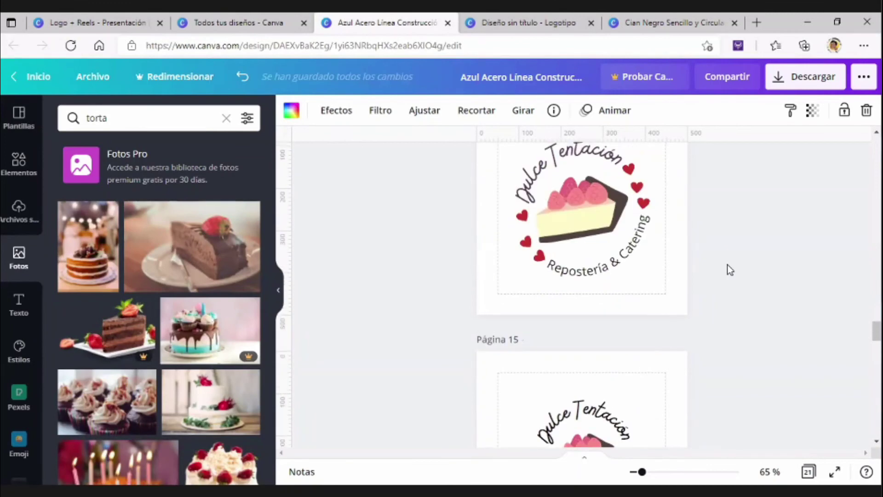
scroll(727, 264, "up", 2)
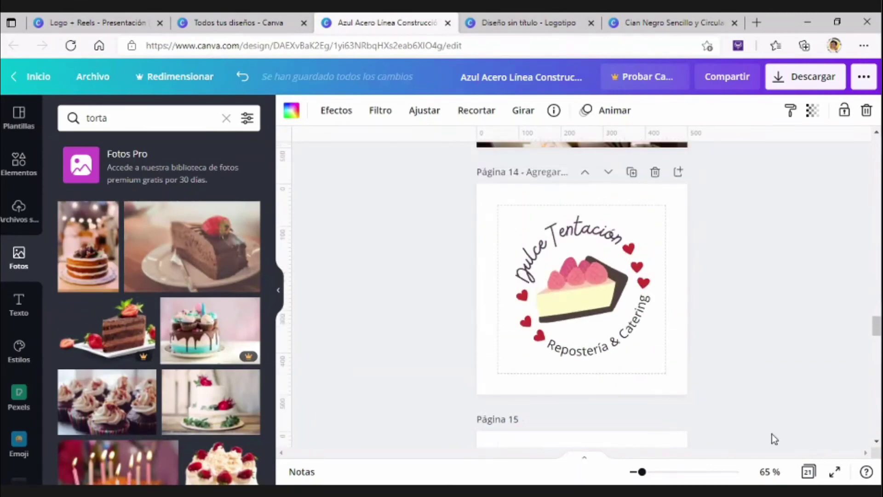
left_click(564, 264)
left_click(488, 111)
left_click(111, 179)
left_click(592, 361)
left_click(102, 185)
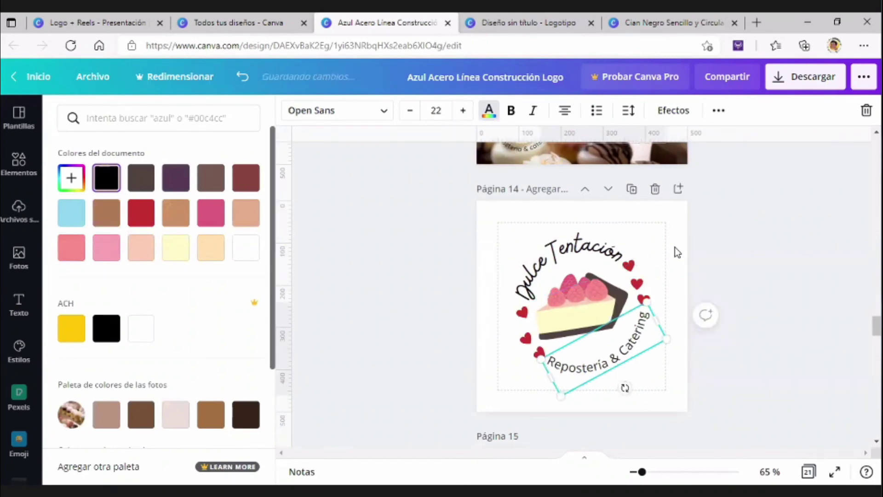
left_click(675, 247)
left_click(674, 349)
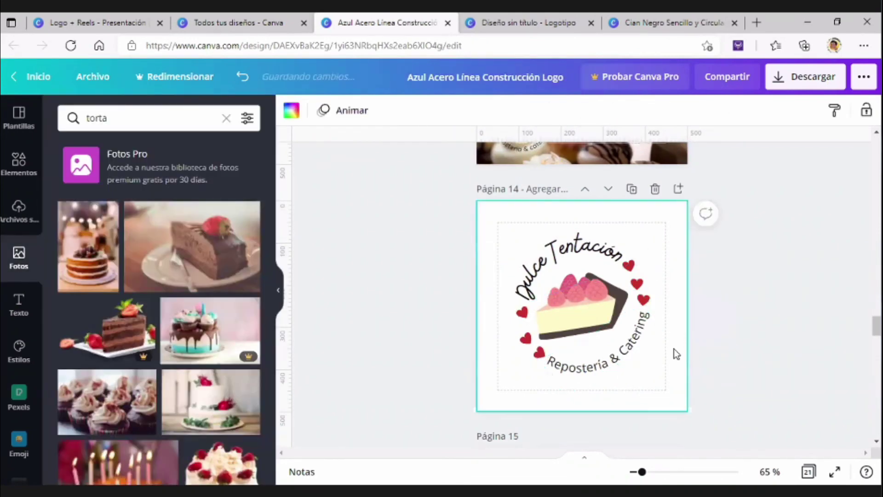
- Insert a blank page directly after the "MEDICAL SHOP" logo on page 17
scroll(691, 345, "down", 4)
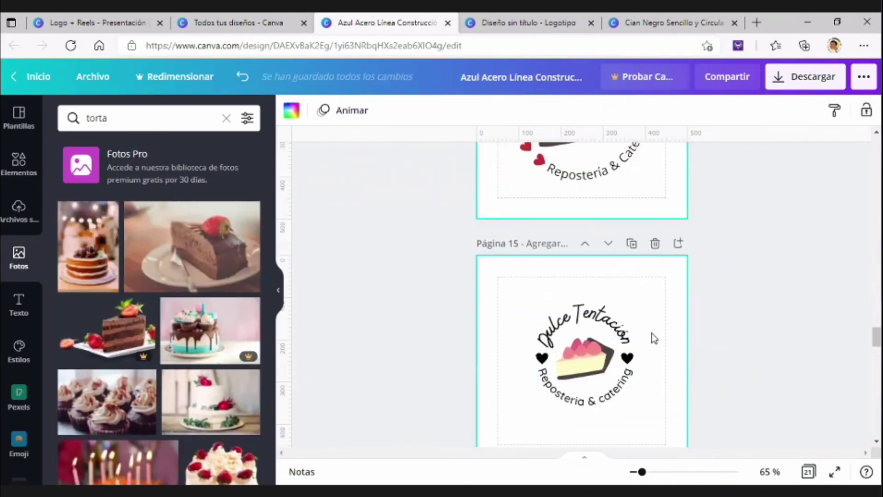
scroll(652, 333, "down", 8)
scroll(648, 335, "down", 2)
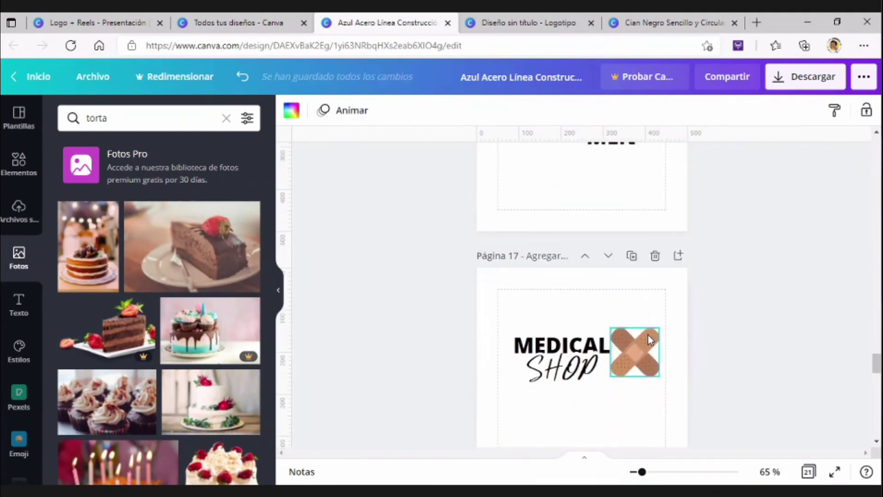
scroll(722, 367, "down", 3)
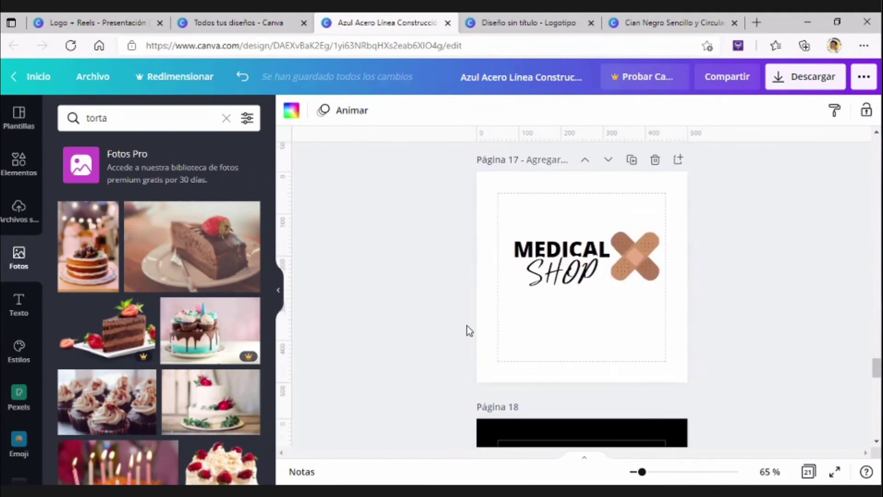
scroll(503, 327, "down", 4)
scroll(503, 328, "up", 6)
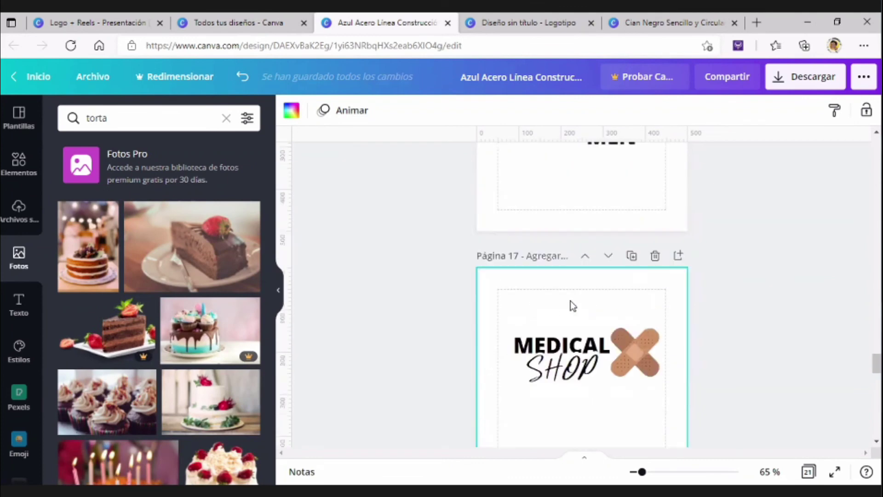
left_click(675, 256)
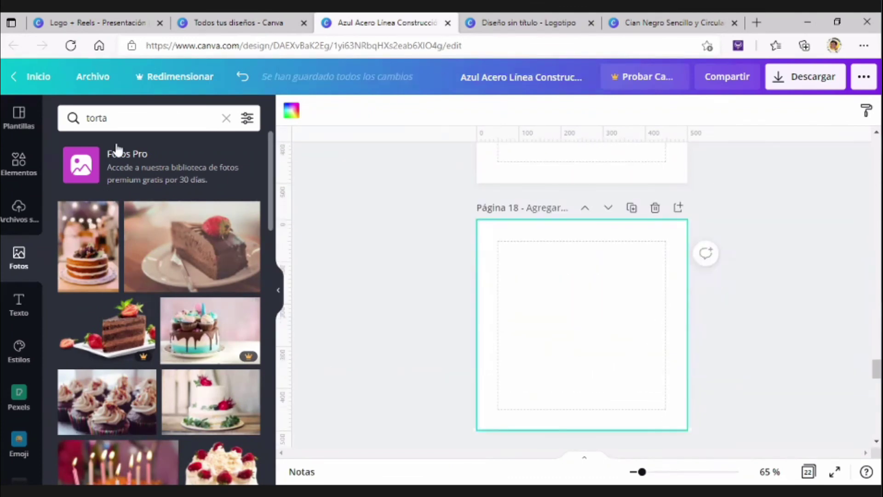
- Search the elements library for "medicina" and limit the results to Recursos
left_click(41, 161)
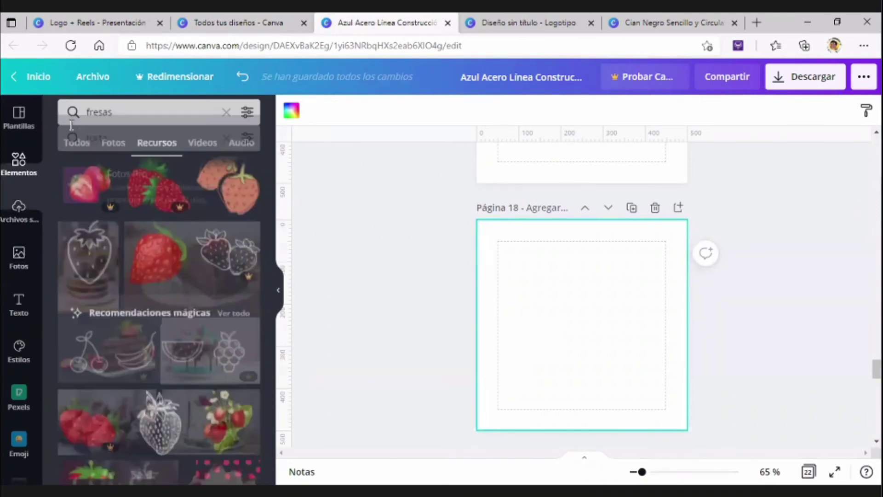
left_click(72, 123)
type("medici")
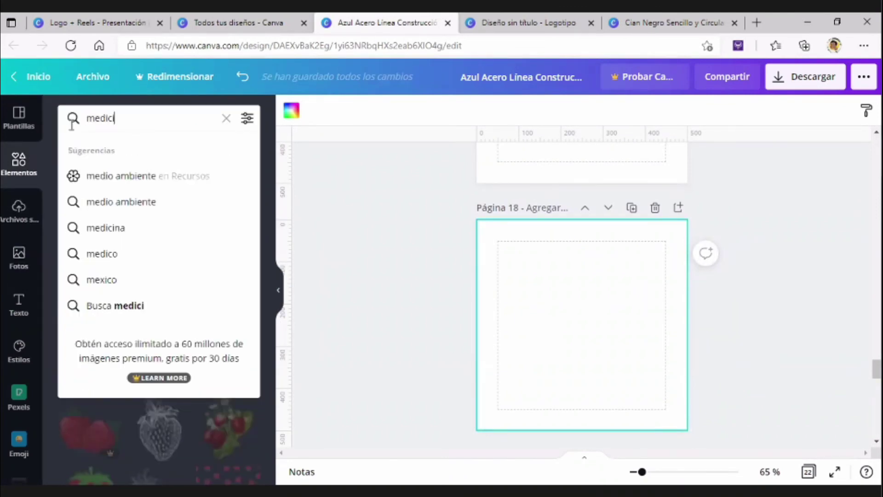
type("na")
key("Return")
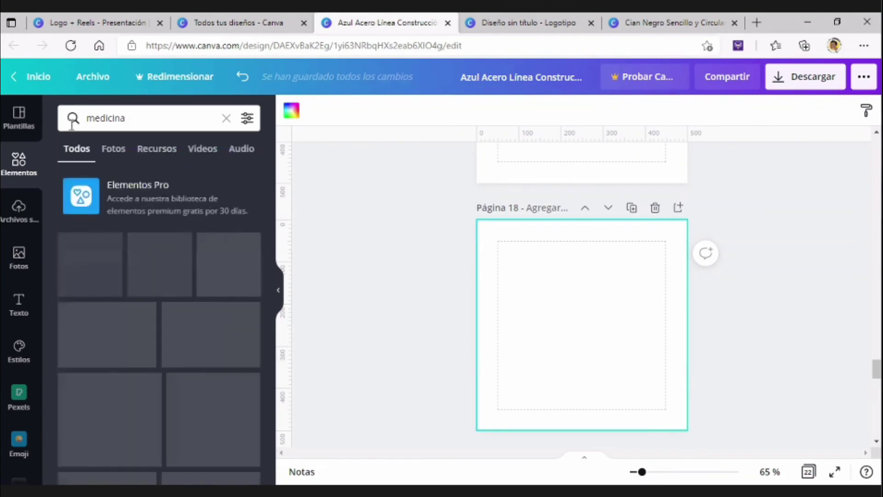
left_click(157, 148)
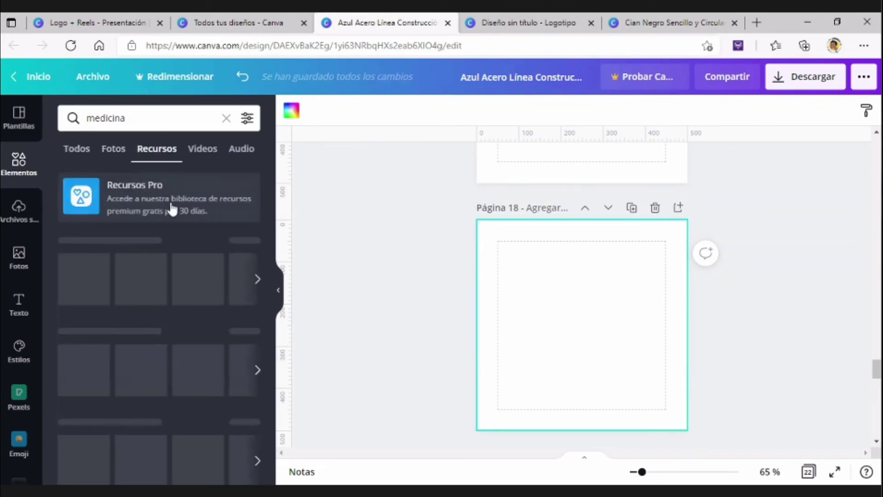
- Place the free pink crossed-bandages graphic on the blank page 18
scroll(171, 207, "down", 5)
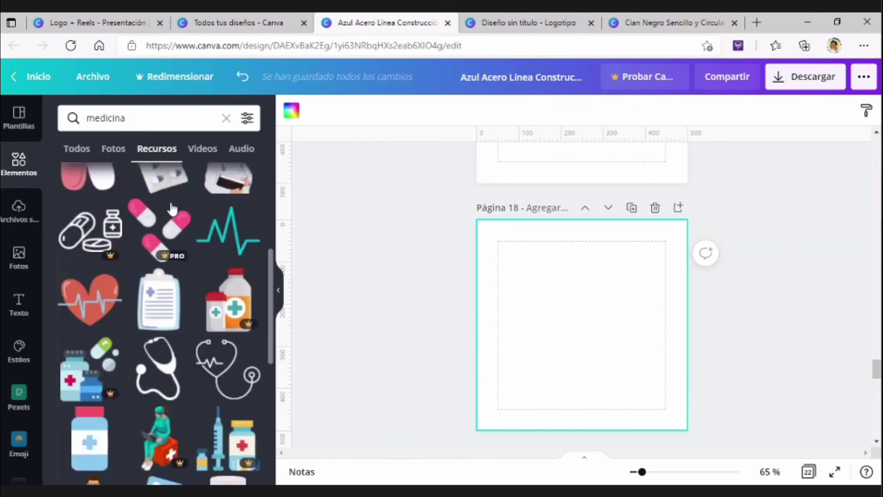
scroll(171, 208, "down", 5)
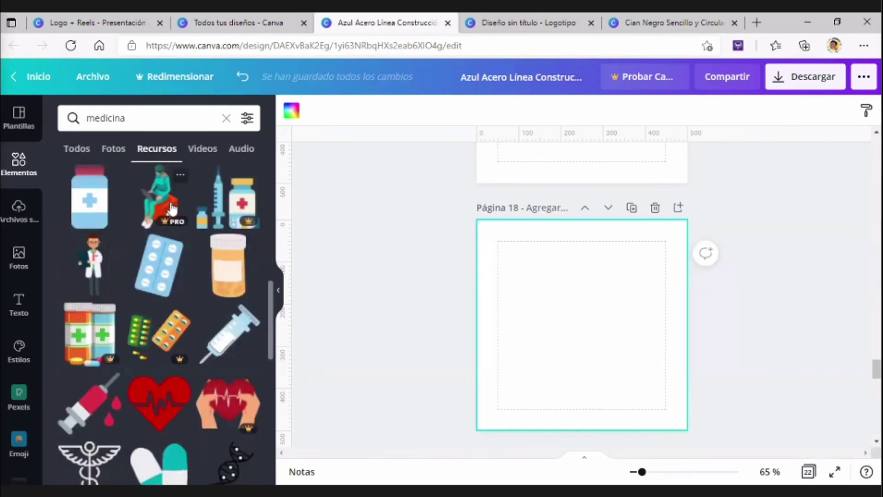
scroll(171, 208, "down", 1)
scroll(172, 208, "down", 6)
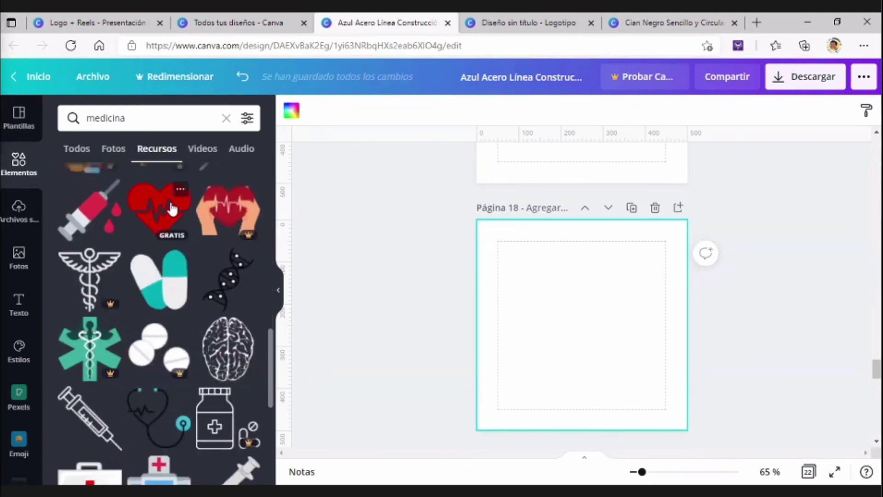
scroll(170, 208, "down", 3)
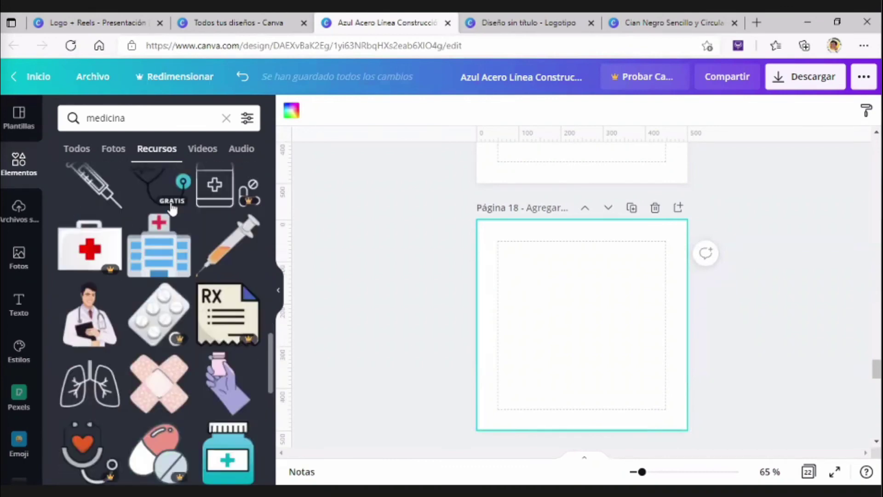
scroll(160, 256, "down", 3)
left_click(135, 269)
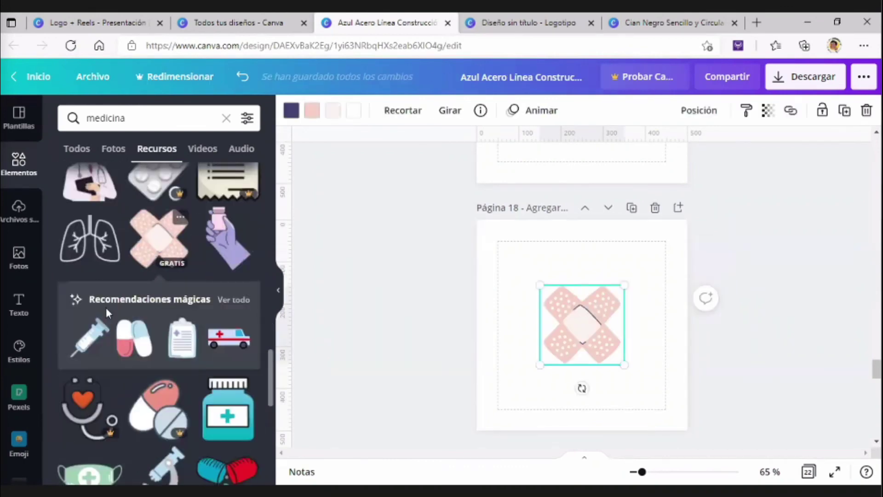
- Replace the bandages on page 18 with the free outlined staff-and-snake graphic, positioned in the upper middle
scroll(106, 311, "down", 2)
scroll(106, 314, "down", 6)
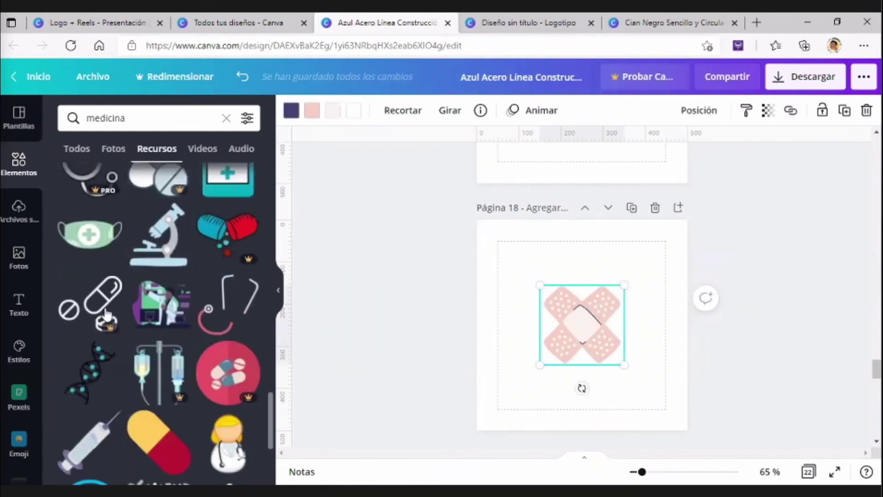
scroll(213, 325, "down", 1)
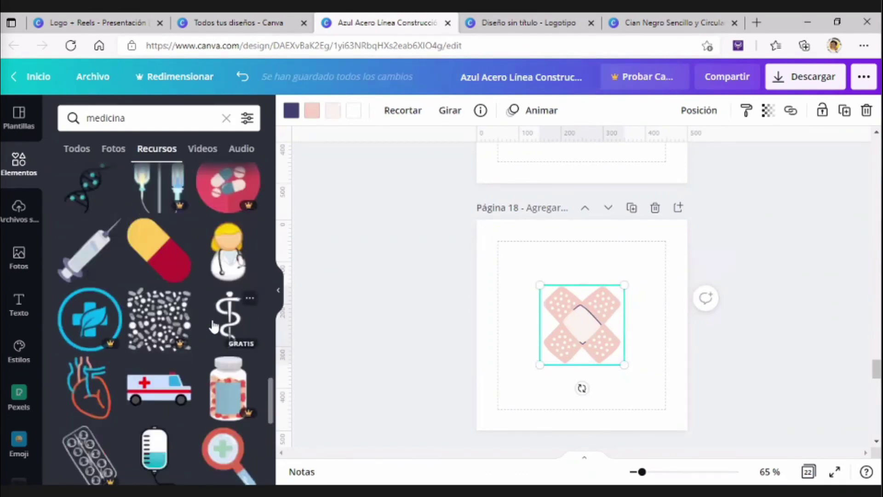
left_click(213, 326)
left_click_drag(607, 334, 659, 312)
left_click_drag(577, 327, 357, 282)
left_click_drag(654, 299, 575, 317)
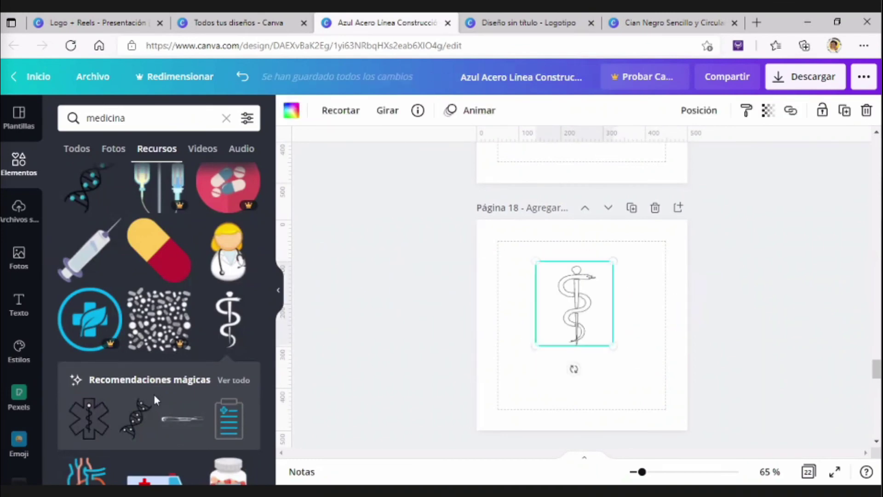
- Swap the staff graphic for the recommended six-armed medical star outline, shrink it, and position it right of the page centre
left_click(81, 416)
left_click_drag(631, 324, 689, 317)
left_click_drag(470, 317, 436, 317)
left_click_drag(662, 340, 630, 340)
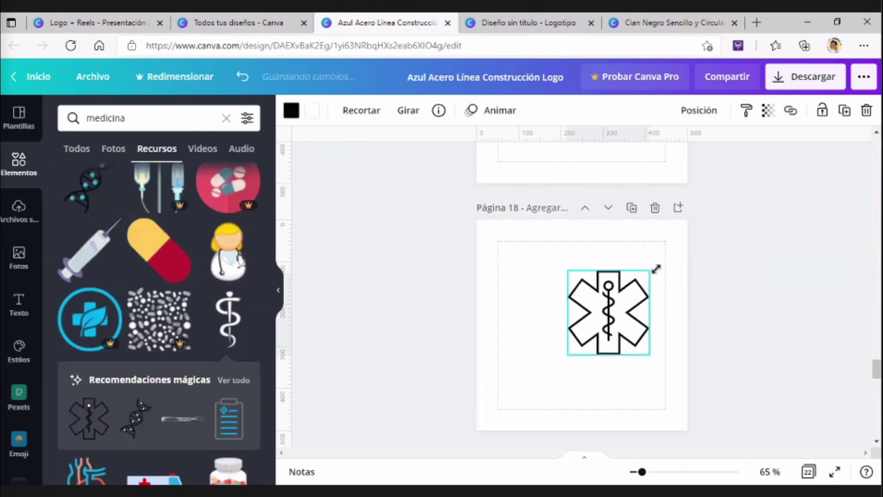
left_click_drag(656, 271, 617, 302)
left_click_drag(574, 352, 602, 332)
scroll(162, 290, "down", 3)
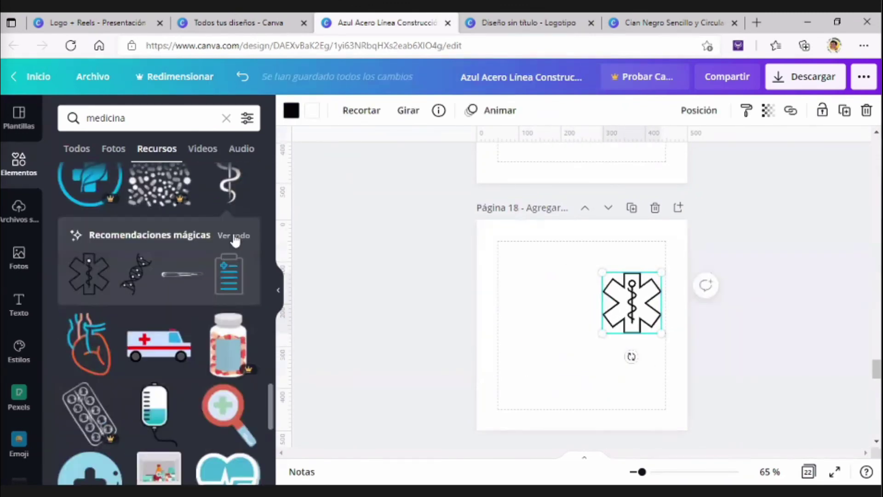
- Add the black DNA helix from the full recommendations, delete the medical star, and place the helix right of centre
left_click(233, 235)
left_click(158, 245)
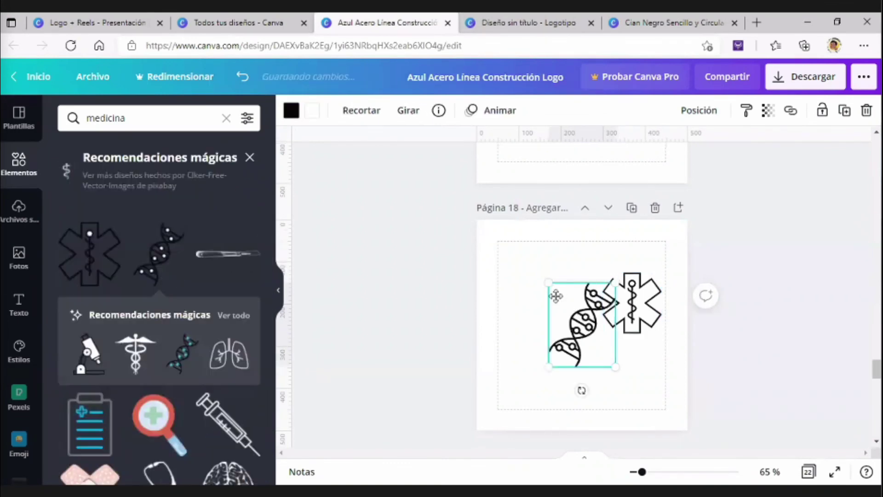
left_click_drag(555, 291, 522, 270)
left_click(642, 314)
key("Delete")
left_click_drag(560, 299, 627, 313)
left_click(535, 303)
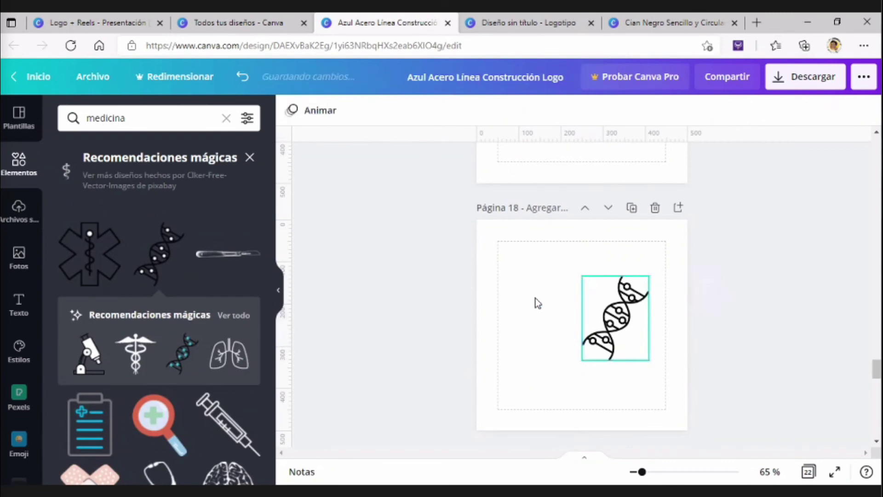
- Add the text "MEDICAL" to page 18 in Open Sans Extra Bold
scroll(536, 303, "up", 4)
scroll(542, 316, "down", 4)
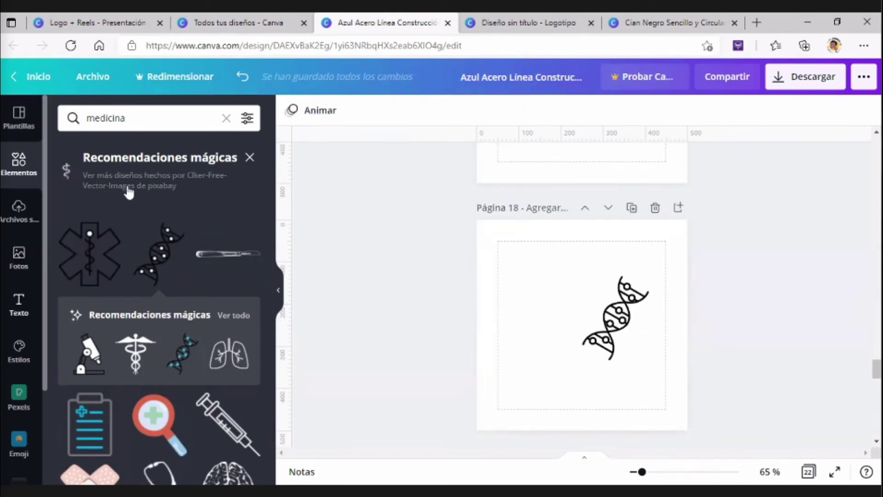
type("tMECIAL")
key("BackSpace")
key("BackSpace")
key("BackSpace")
key("BackSpace")
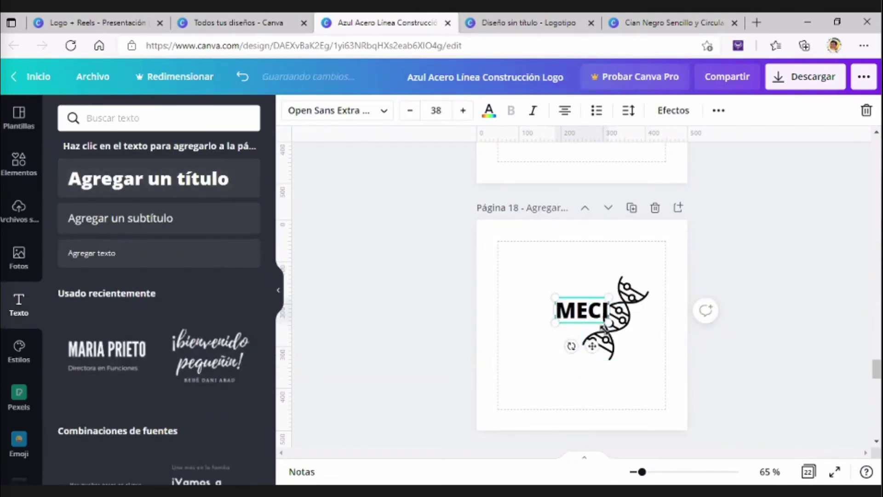
type("DICE")
key("BackSpace")
type("AL")
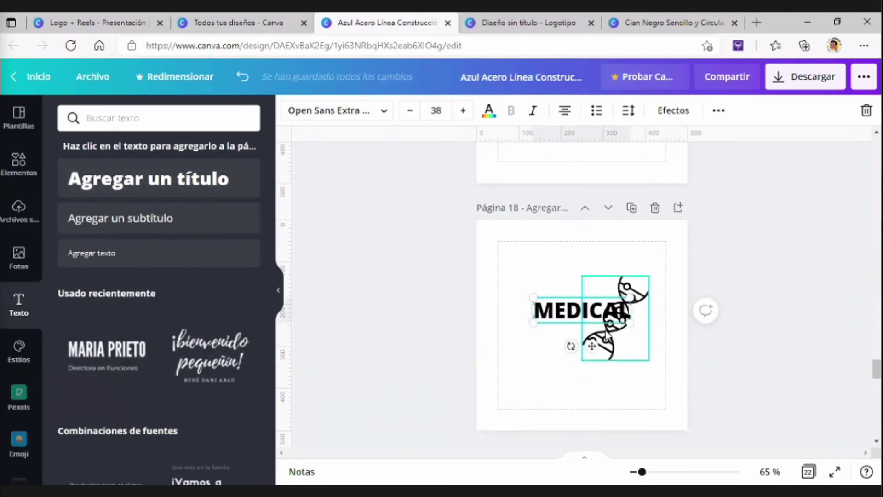
left_click(602, 273)
- Enlarge "MEDICAL" to size 56.6 across the page and fit the shrunken DNA helix against its right end
left_click_drag(574, 306, 526, 301)
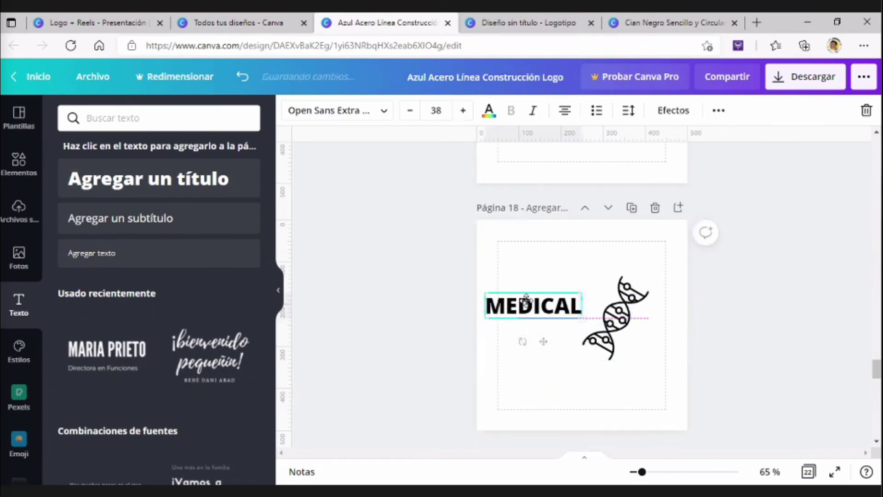
left_click_drag(619, 326, 642, 335)
left_click_drag(570, 302, 584, 294)
mouse_move(639, 261)
left_mouse_down()
mouse_move(649, 253)
mouse_move(638, 255)
mouse_move(639, 270)
left_mouse_up()
left_click_drag(580, 290, 574, 293)
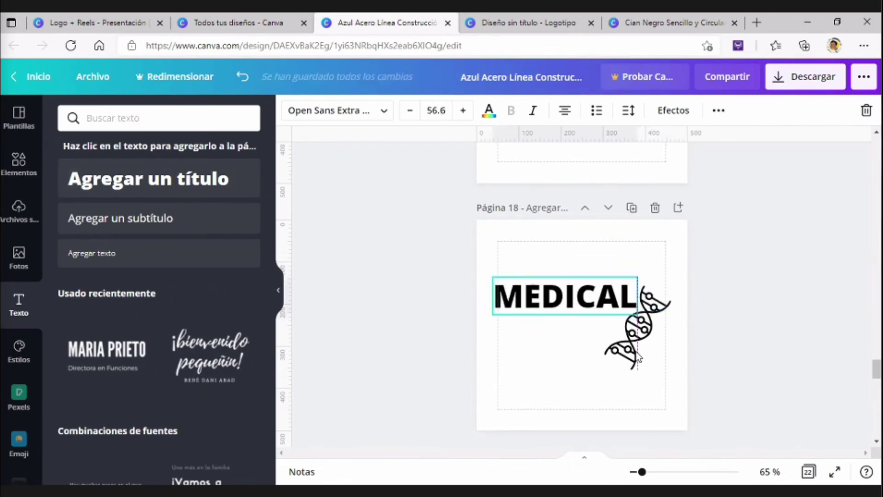
left_click_drag(638, 356, 647, 349)
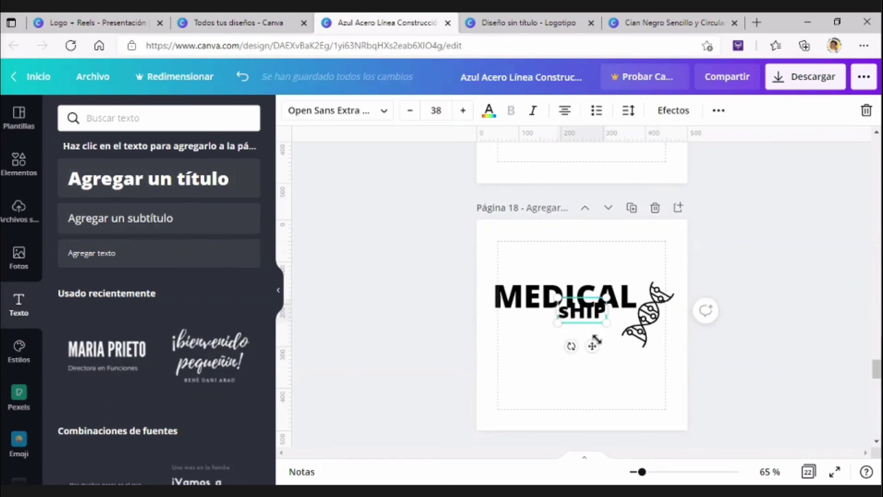
- Add the text "Shop", enlarge it to size 72.3, and place it just beneath "MEDICAL"
type("shop")
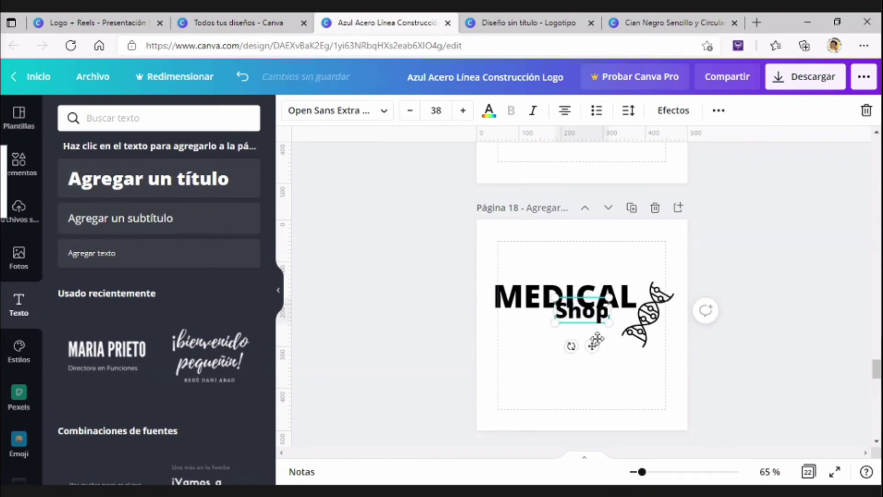
left_click_drag(555, 322, 509, 351)
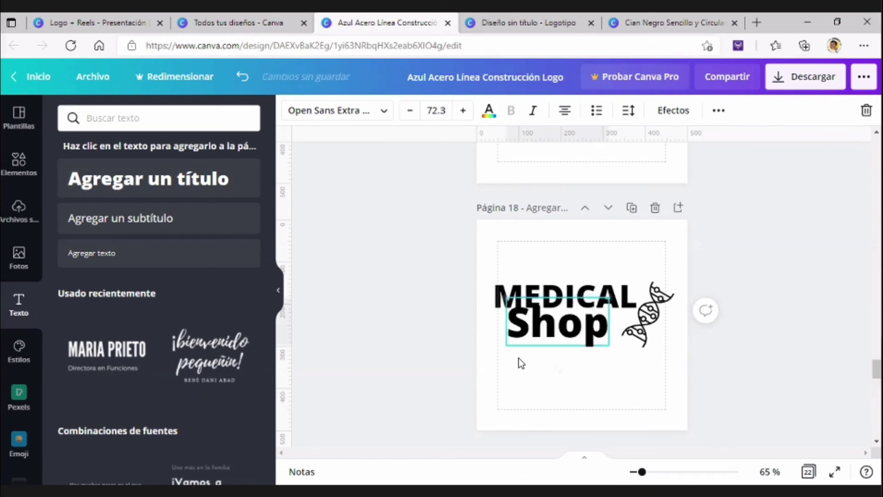
left_click_drag(562, 339, 566, 342)
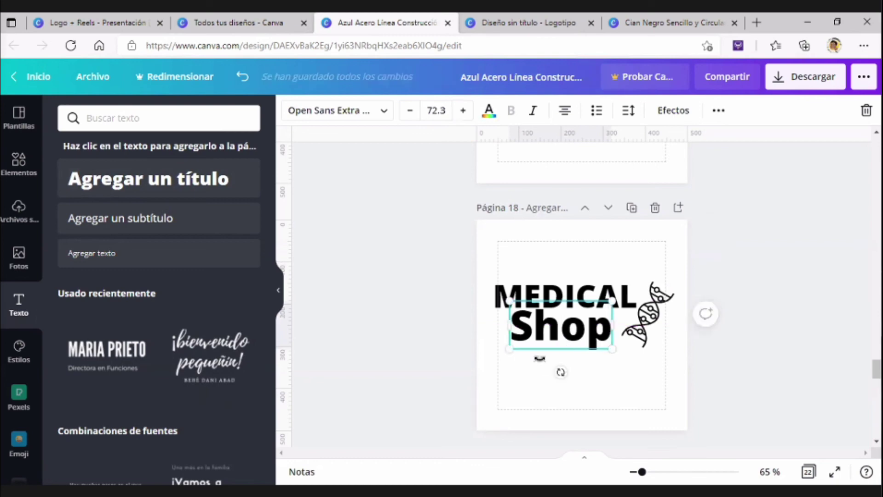
- Set "Shop" in the Mistrully font, enlarge it to size 109, and place it overlapping the lower edge of "MEDICAL"
left_click(347, 113)
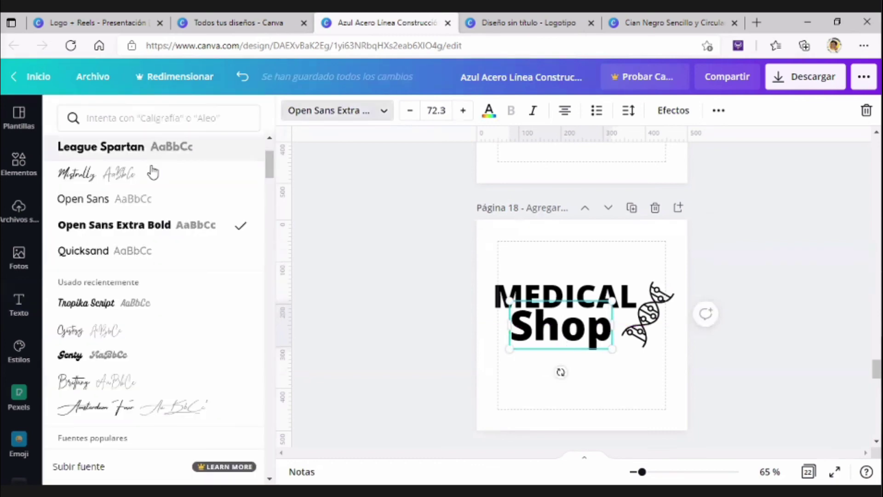
left_click(105, 182)
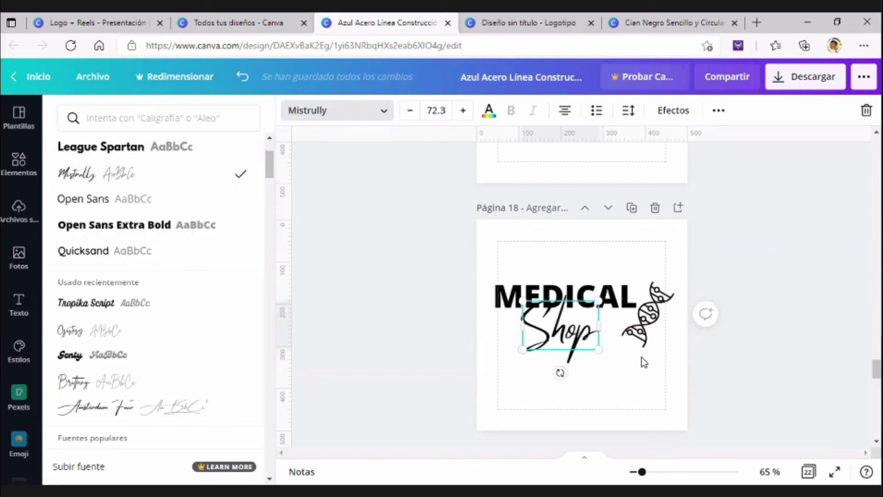
left_click_drag(603, 350, 643, 367)
mouse_move(587, 353)
left_mouse_down()
mouse_move(574, 327)
mouse_move(586, 342)
left_mouse_up()
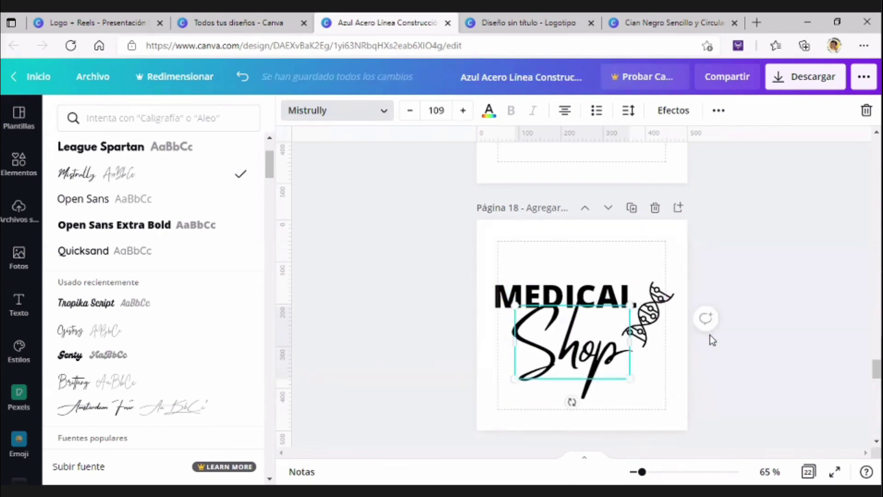
left_click(710, 335)
left_click_drag(565, 360, 564, 350)
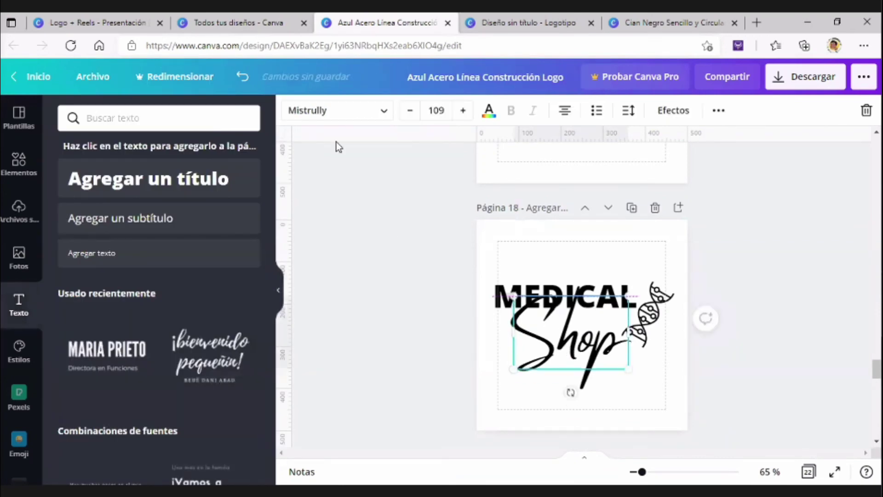
- Try the Genty font on "Shop"
left_click(338, 111)
scroll(183, 276, "down", 1)
left_click(183, 302)
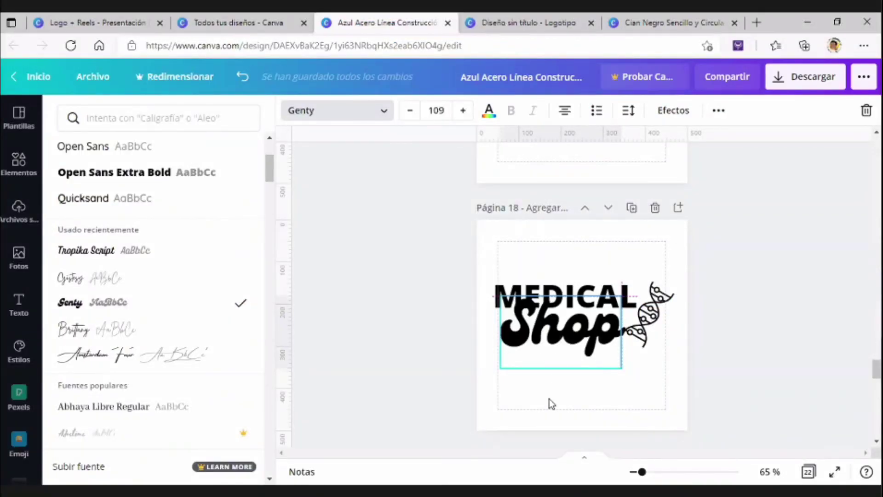
left_click(549, 401)
scroll(550, 400, "up", 4)
scroll(554, 394, "down", 4)
left_click(566, 352)
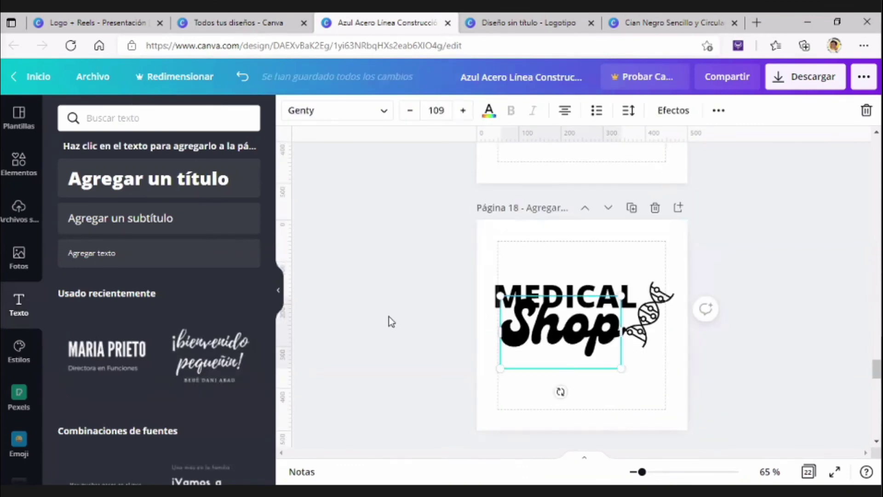
- Set "Shop" in the cursive font Tropika Script and raise it slightly so it overlaps the bottom of "MEDICAL"
left_click(335, 118)
scroll(161, 250, "down", 5)
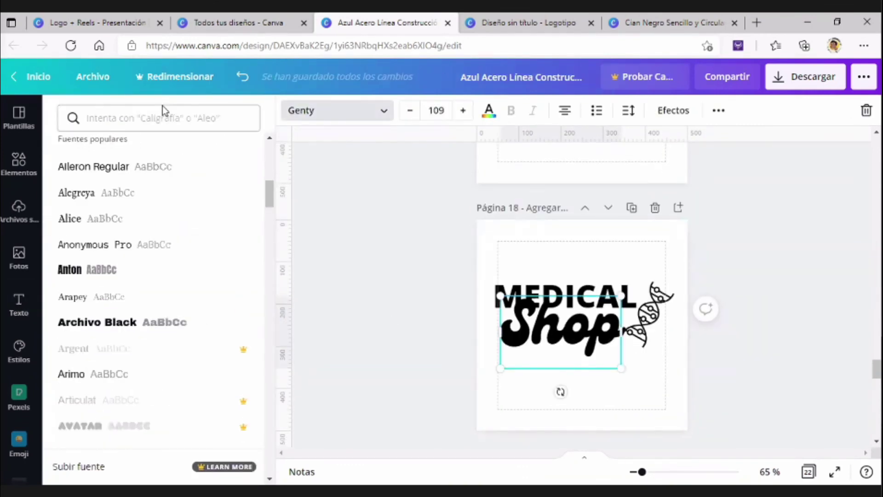
left_click(162, 117)
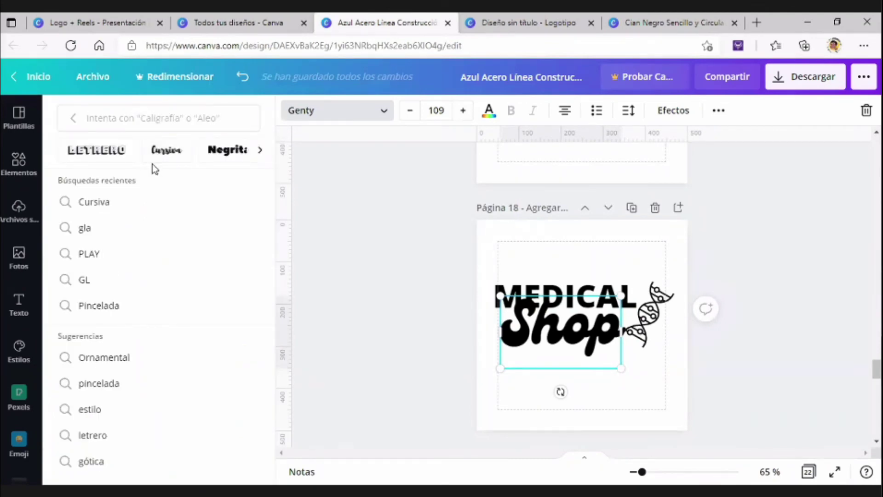
left_click(163, 157)
scroll(159, 234, "down", 1)
scroll(159, 235, "down", 7)
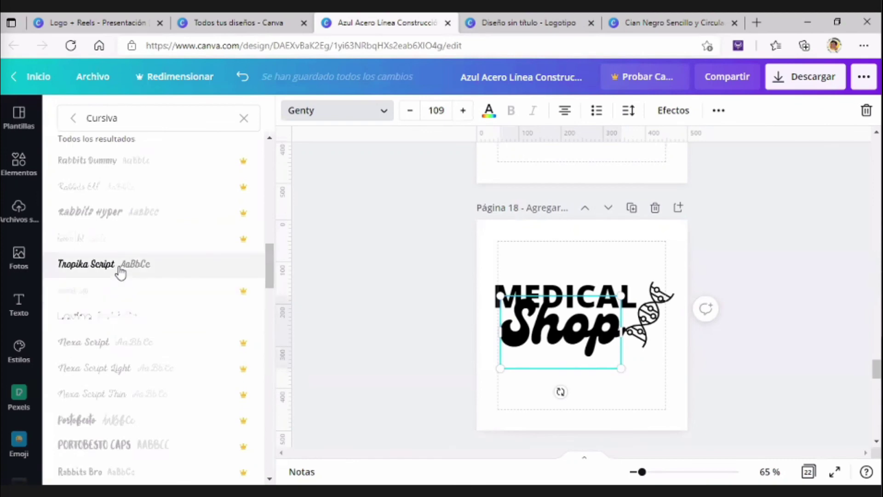
left_click(120, 272)
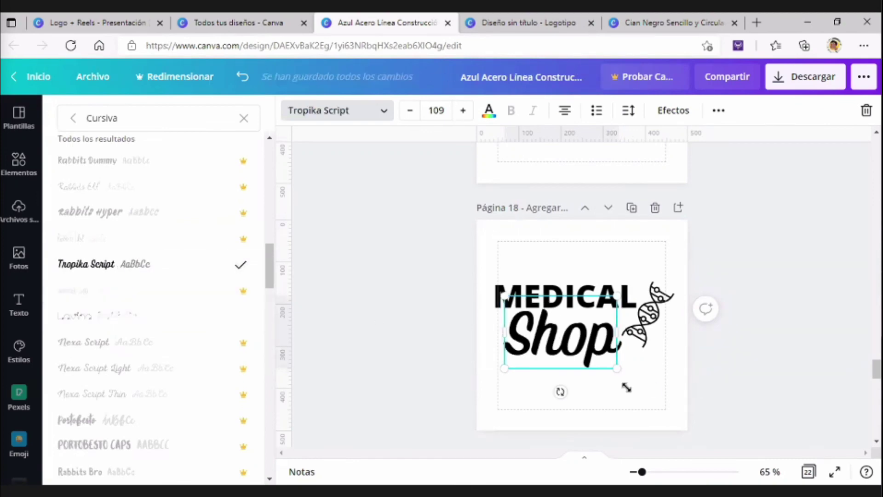
left_click_drag(530, 344, 531, 332)
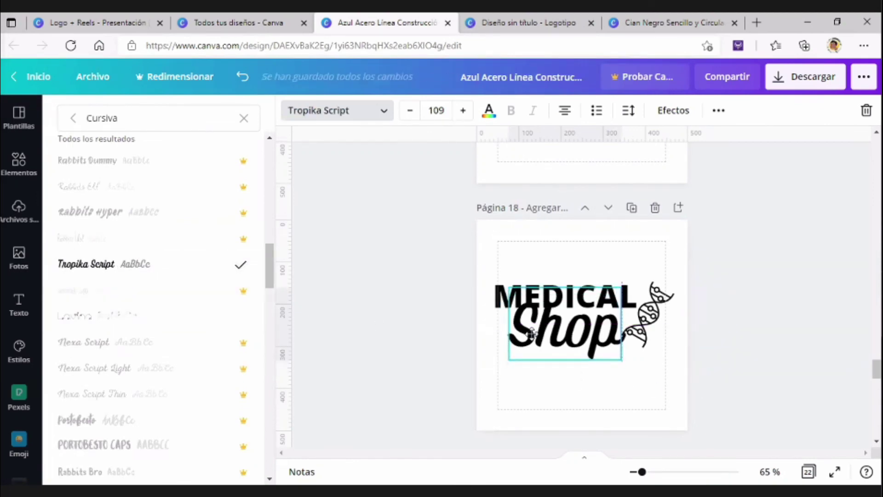
- Move the DNA helix slightly upward beside the end of "MEDICAL"
left_click(552, 388)
left_click_drag(648, 307, 649, 303)
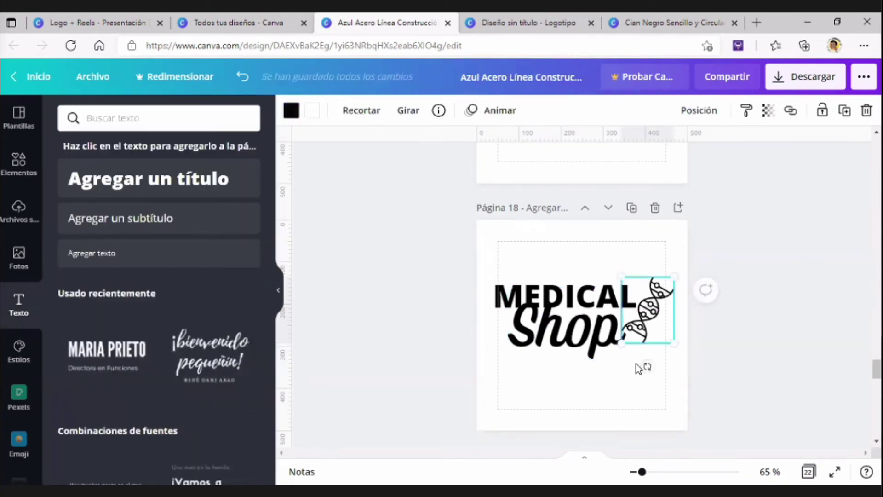
left_click(640, 368)
- Set the background of page 18 to the yellow of the ACH palette
left_click(278, 291)
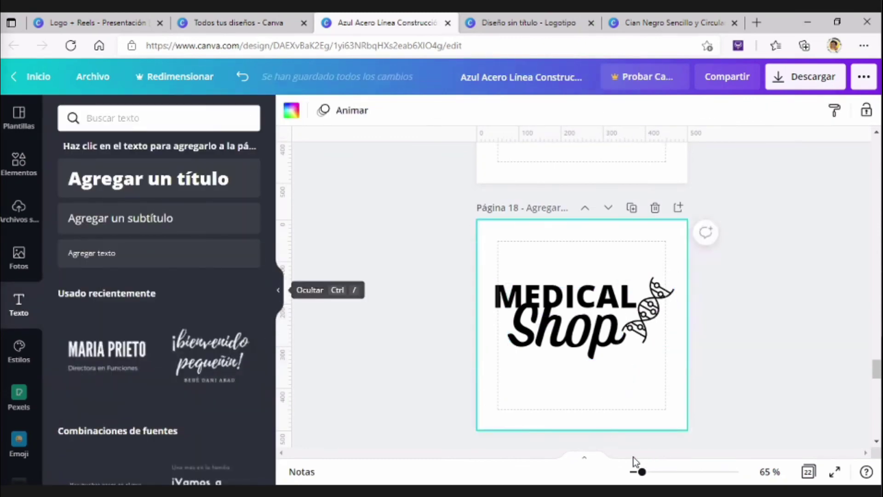
left_click_drag(642, 472, 668, 471)
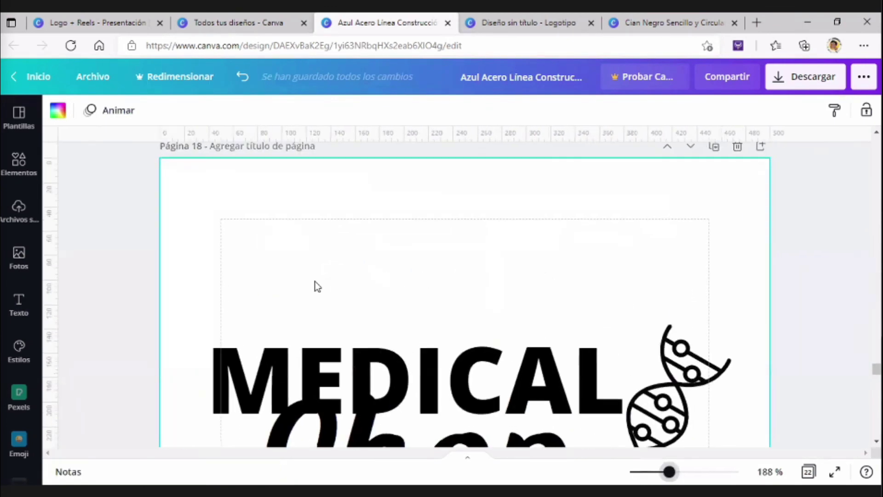
scroll(312, 267, "down", 3)
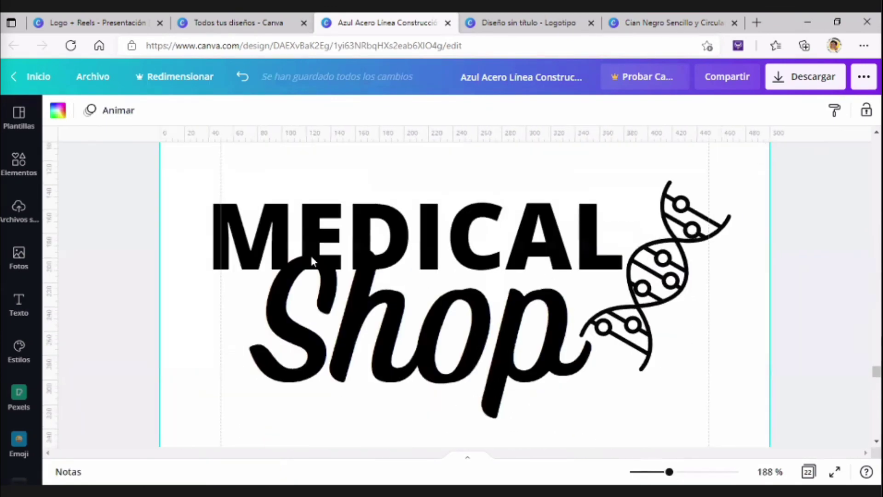
left_click(338, 313)
left_click(427, 169)
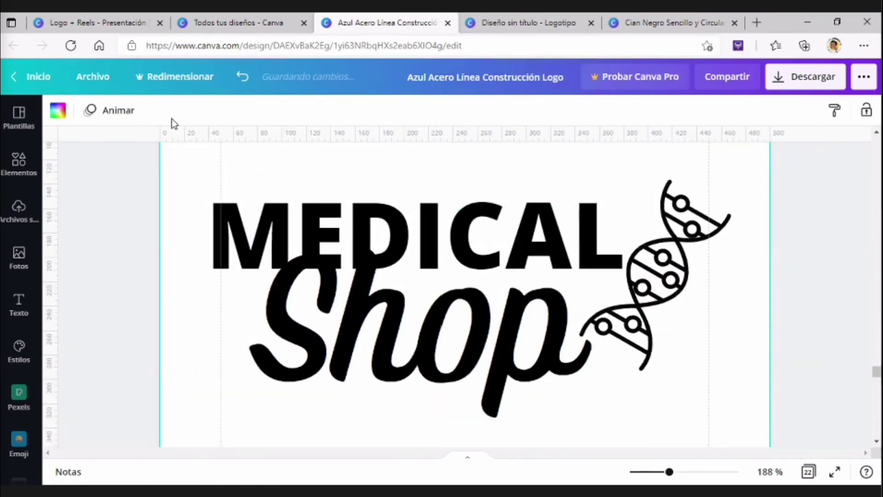
left_click(58, 110)
left_click(72, 363)
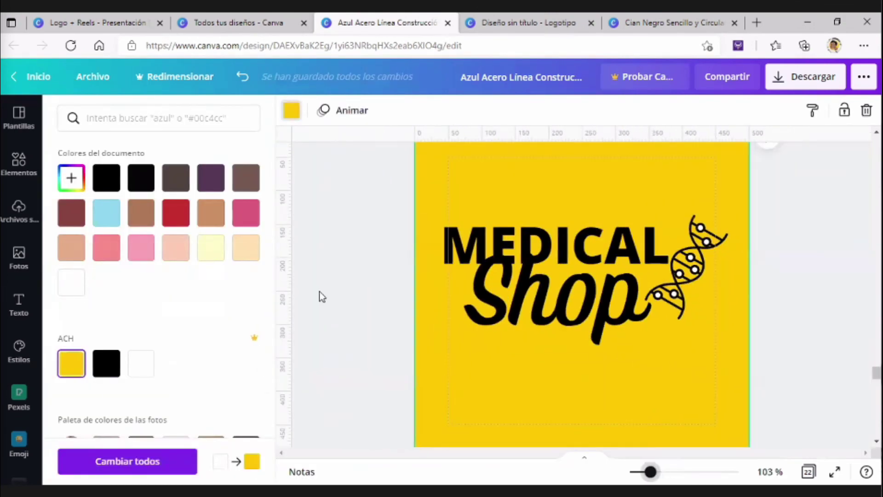
scroll(319, 293, "up", 2)
left_click(303, 295)
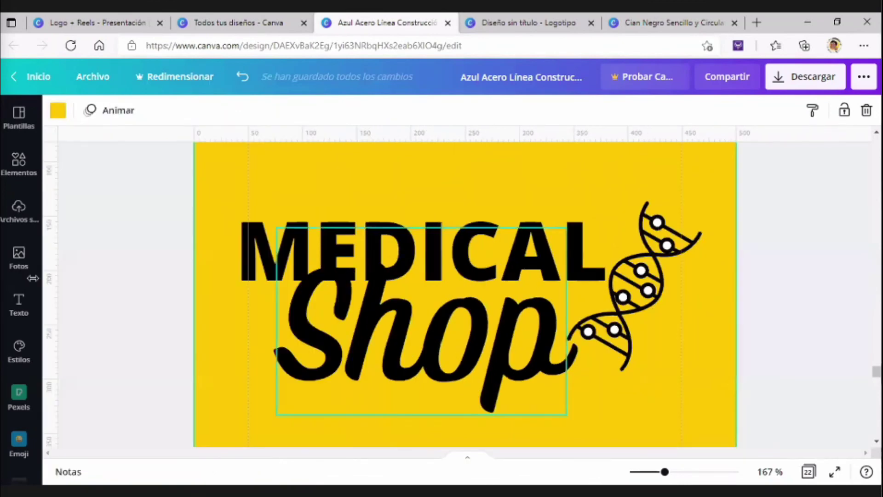
- Clear the "medicina" search and add a circle to page 18 below the "S" of "Shop"
left_click(21, 171)
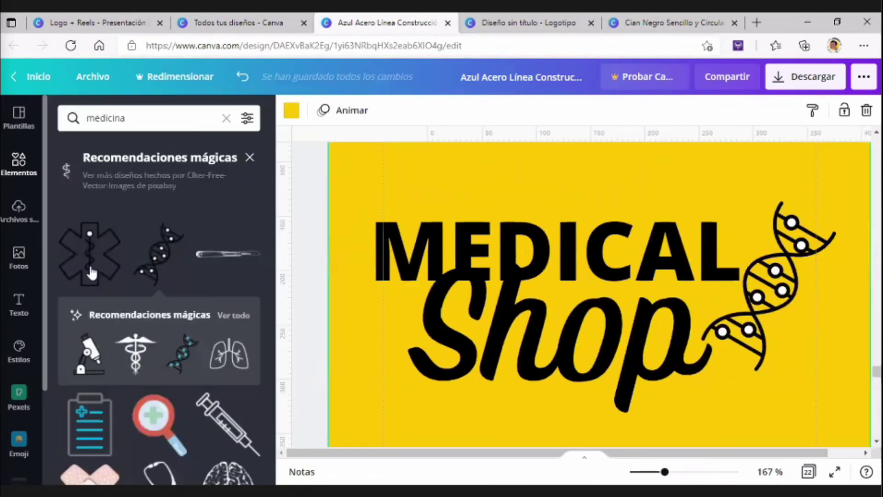
left_click(226, 116)
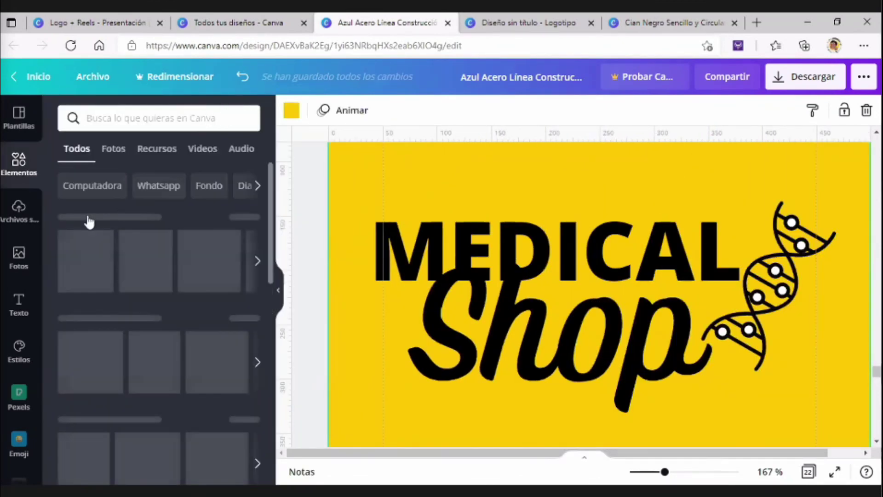
left_click_drag(746, 173, 478, 433)
left_click(474, 315)
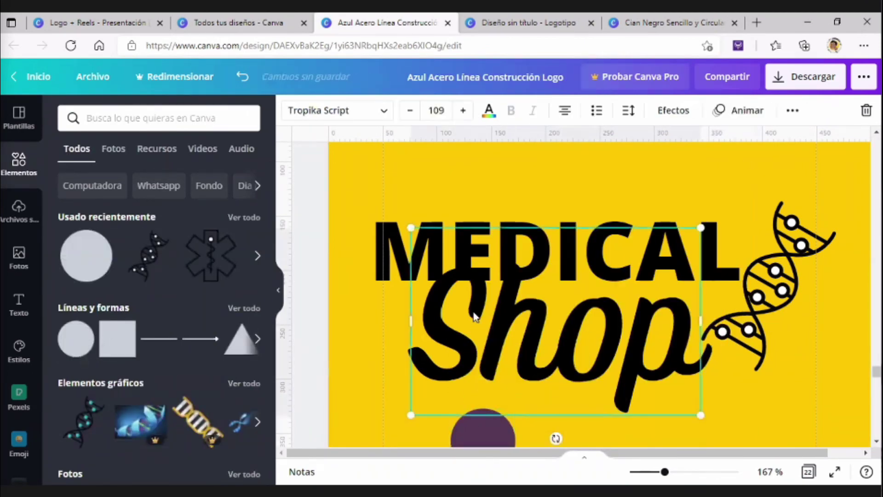
scroll(515, 365, "down", 3)
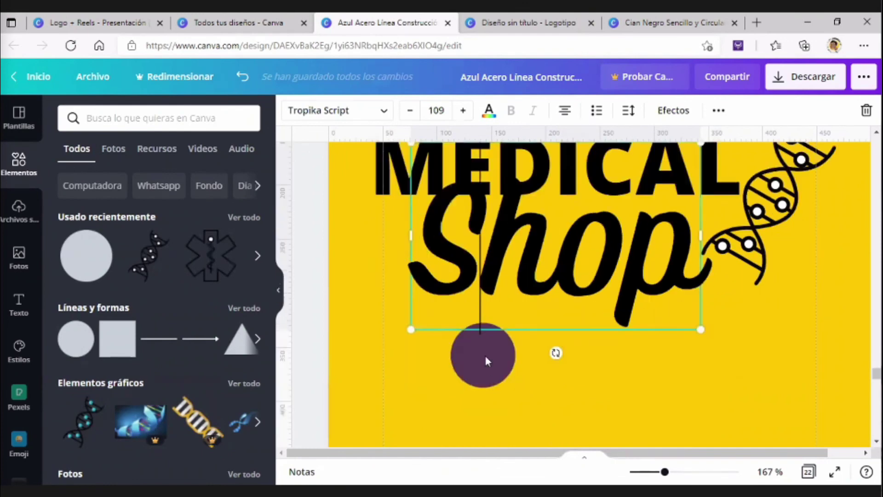
- Colour the circle white and place it behind the upper curve of the "S" in "Shop"
left_click(492, 363)
left_click(291, 110)
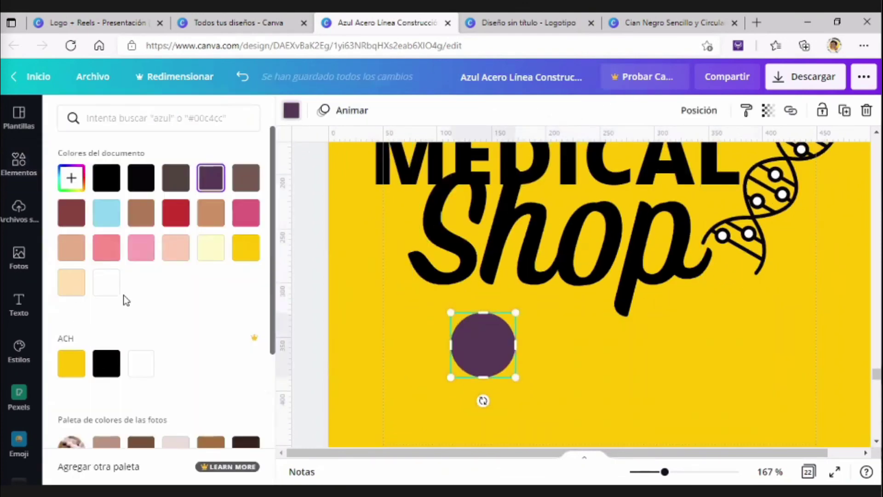
left_click(106, 282)
left_click_drag(487, 354, 461, 211)
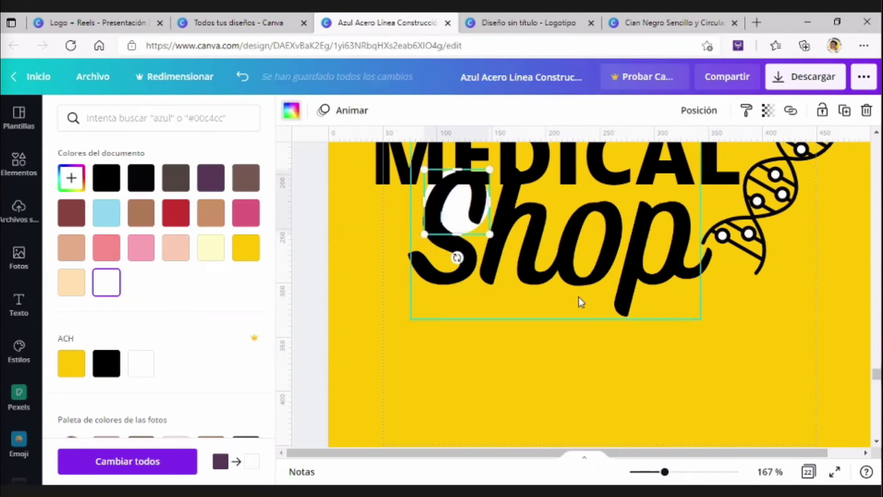
scroll(589, 311, "up", 1)
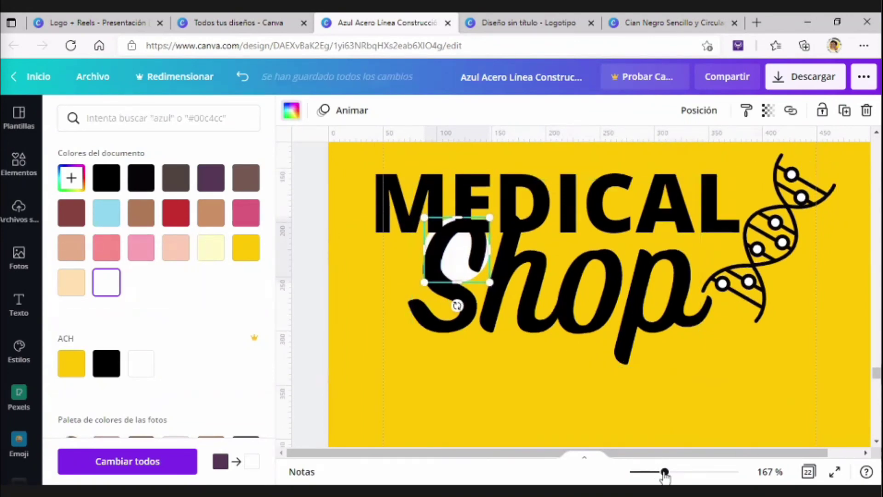
left_click_drag(665, 473, 661, 473)
scroll(356, 284, "up", 5)
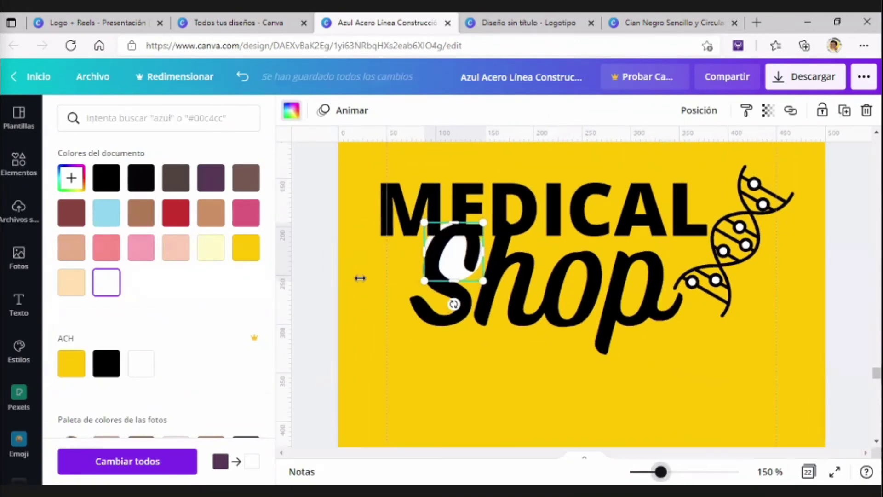
- Duplicate the white circle, squeeze the copy into a narrow ellipse, and tilt it along the top of the "h"
key("ctrl+d")
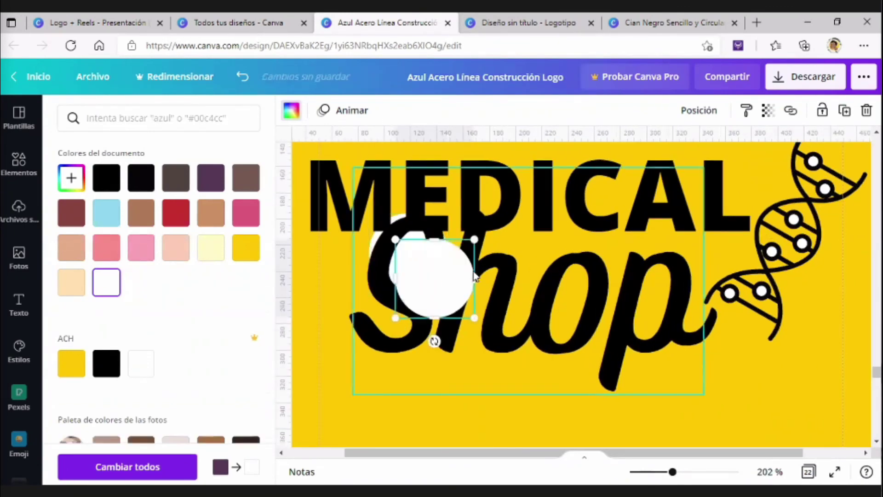
left_click_drag(460, 281, 492, 252)
left_click_drag(464, 307, 443, 304)
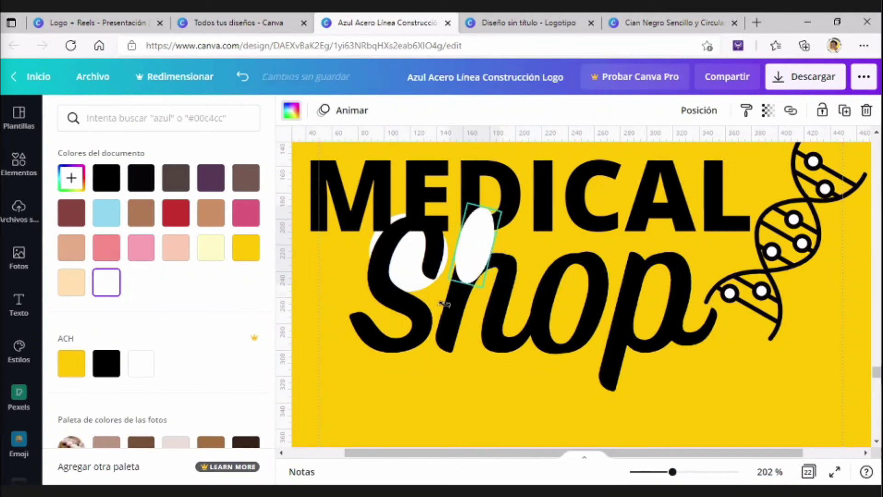
- Set the ellipse's transparency to 69 while narrowing and aligning it over the "h" stem, and return it to 100
left_click(766, 115)
left_click(698, 150)
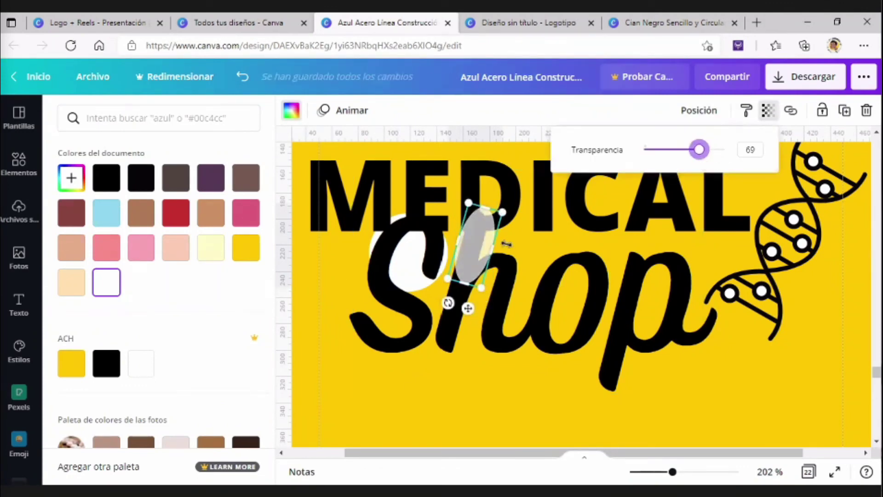
left_click_drag(478, 241, 480, 243)
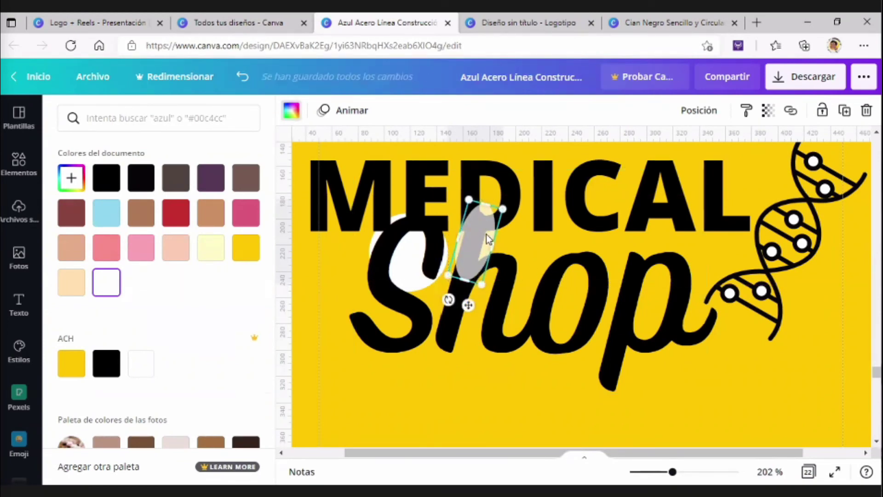
left_click_drag(488, 243, 484, 243)
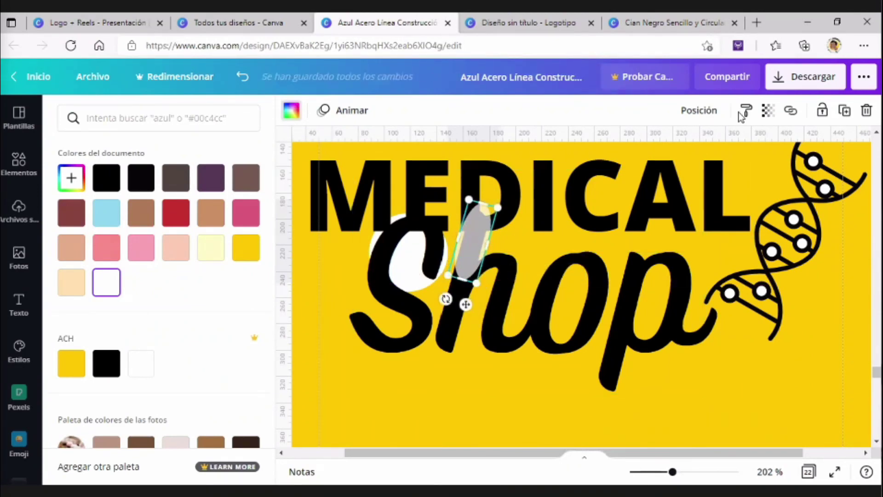
left_click(725, 149)
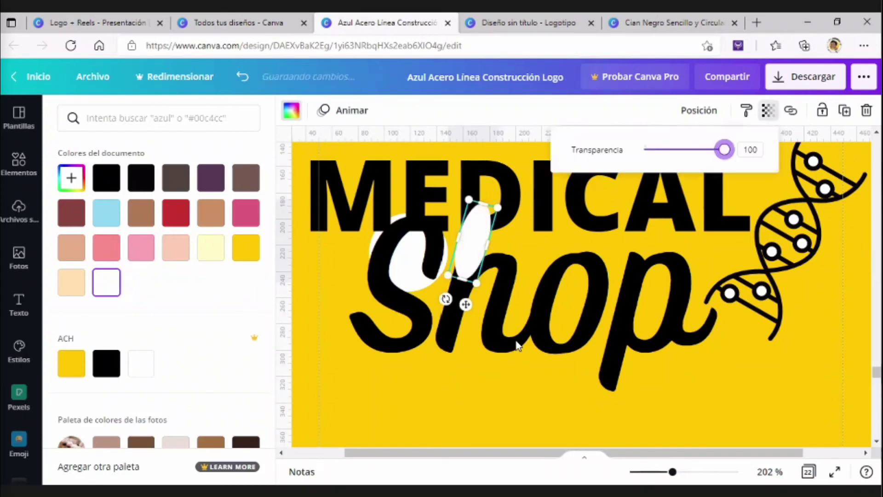
- Move "Shop" down clear of the white shapes and open the position options for the white circle
left_click(517, 346)
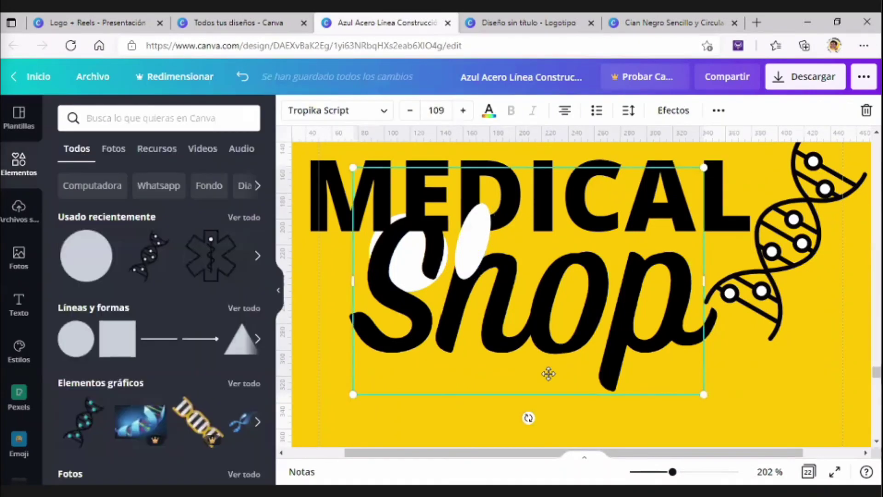
left_click_drag(399, 218, 419, 318)
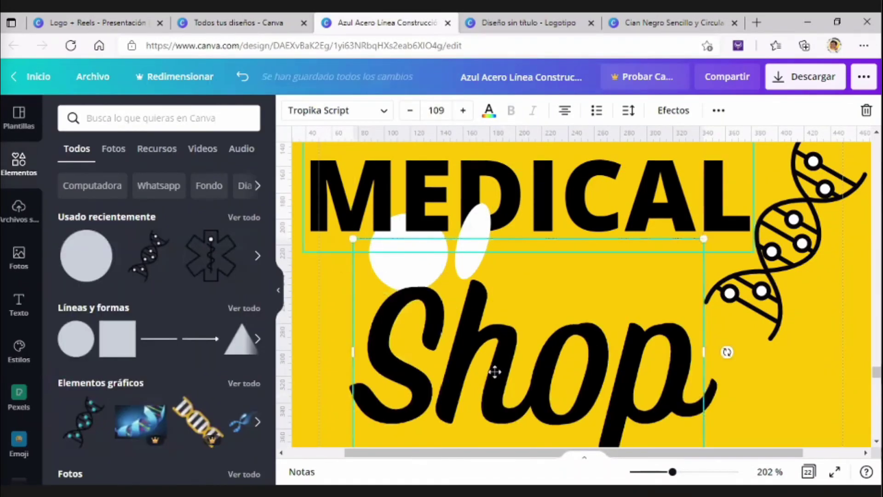
key("ctrl+z")
left_click(403, 243)
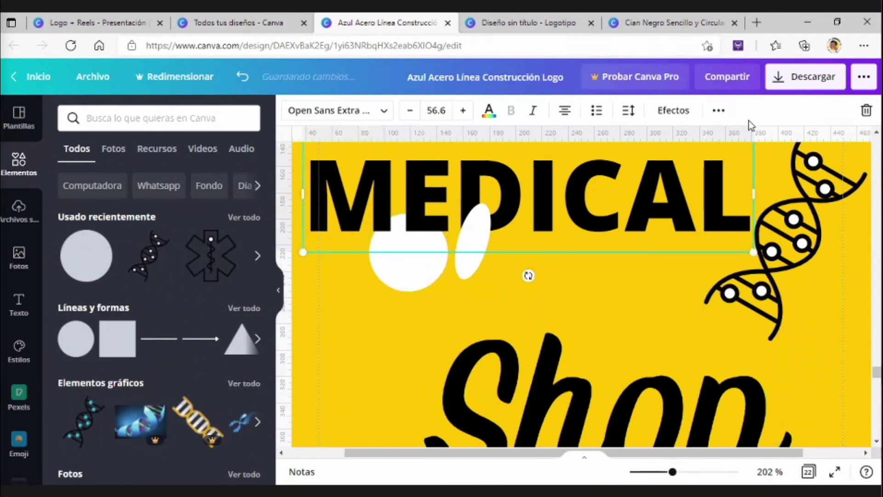
left_click(402, 281)
left_click(698, 109)
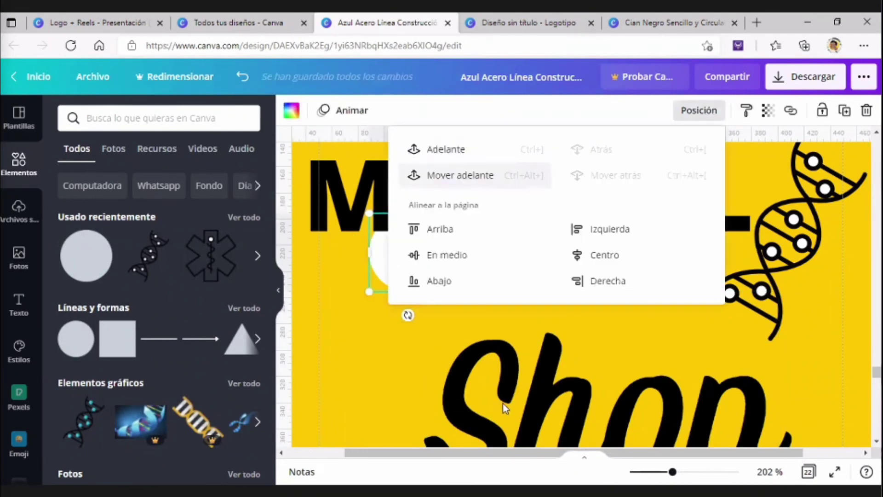
- Move "Shop" back over the white shapes and bring it in front of the white ellipse
left_click_drag(503, 403, 418, 288)
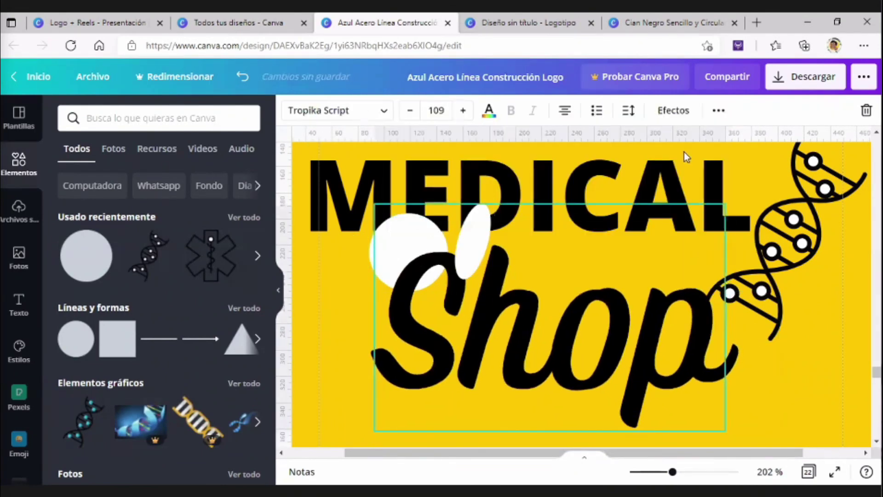
left_click(719, 110)
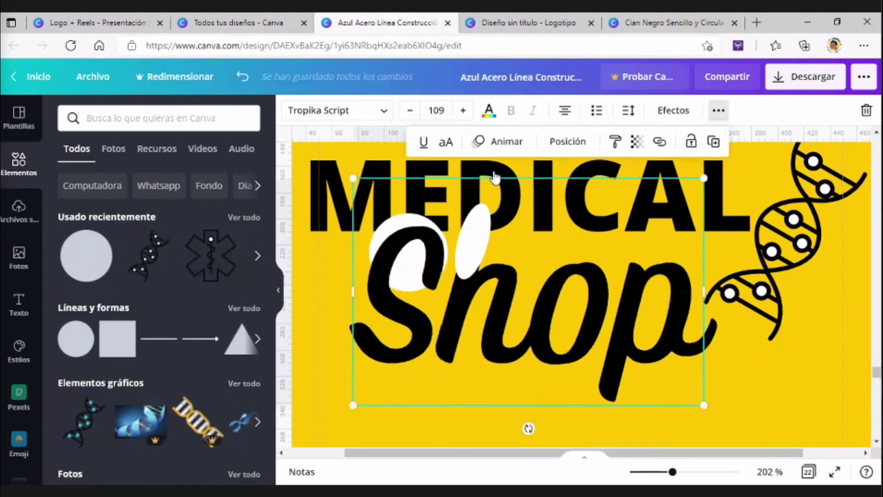
left_click(568, 141)
left_click(332, 207)
left_click(515, 338)
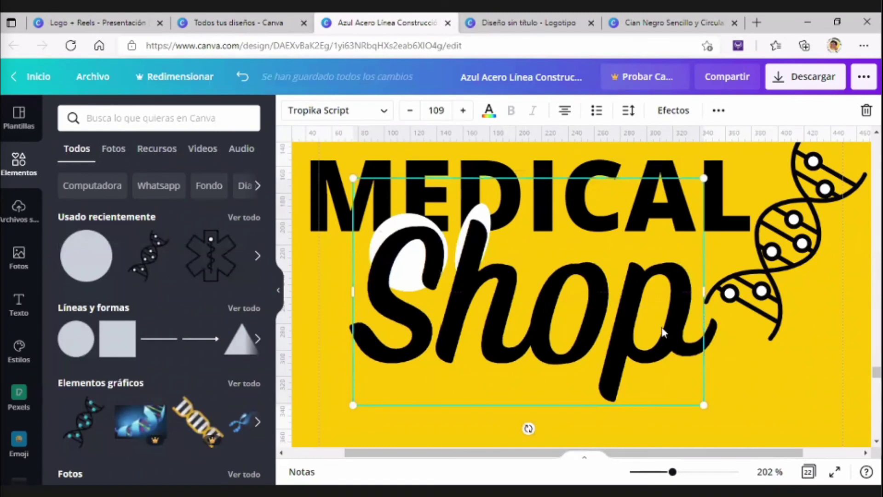
- Move "Shop" aside and recolour the white circle and ellipse in the background's yellow
left_click_drag(544, 309, 749, 330)
left_click(406, 230)
left_click(291, 110)
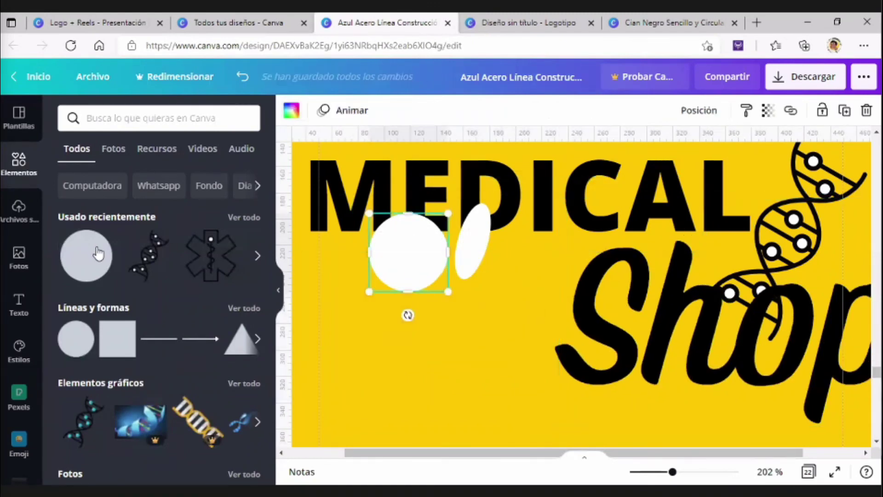
left_click(78, 366)
left_click(474, 242)
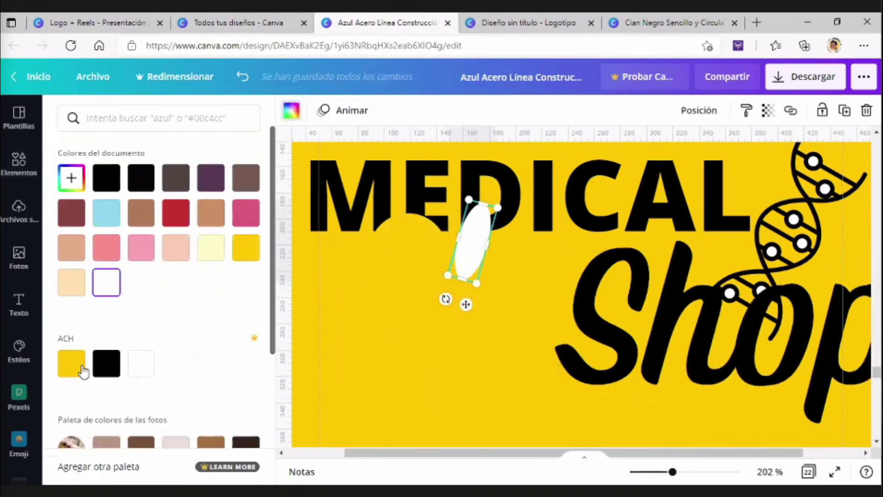
left_click(80, 369)
- Nudge the yellow circle slightly along "MEDICAL" and reposition "Shop" over the two yellow cut-out shapes
left_click_drag(667, 321, 458, 288)
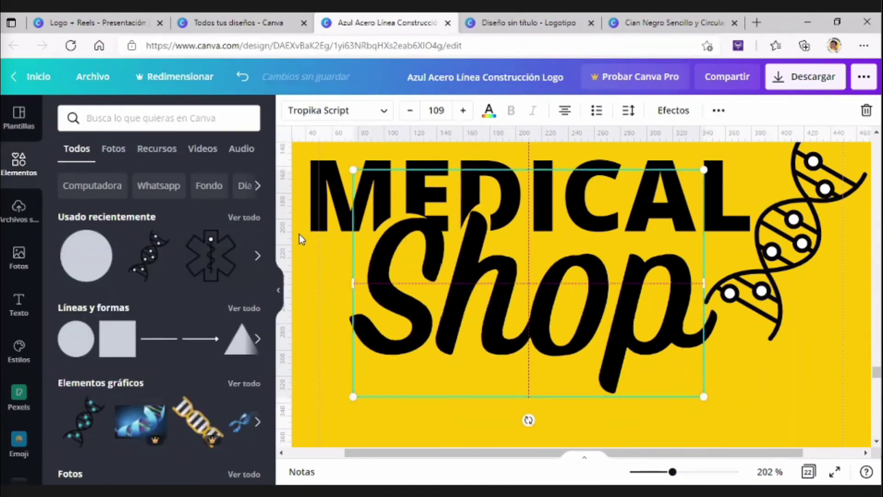
key("ctrl+z")
left_click_drag(406, 235, 412, 234)
left_click_drag(605, 299, 506, 292)
key("ctrl+z")
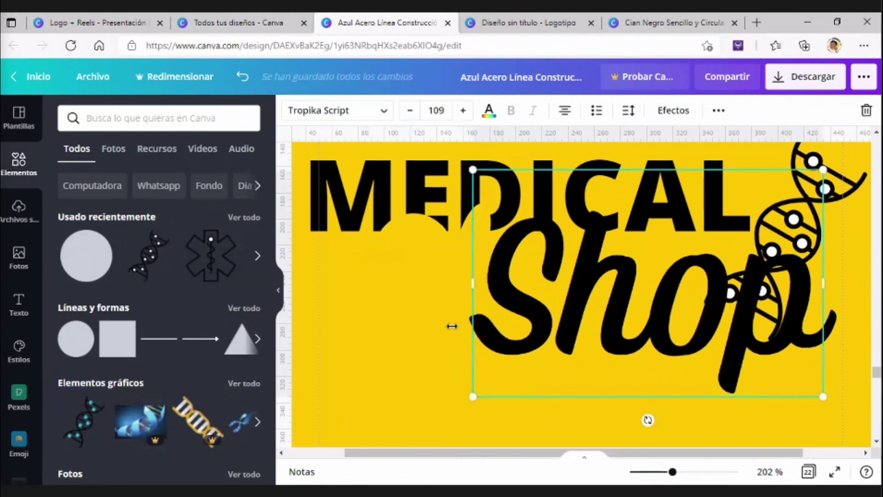
key("ctrl+z")
left_click(463, 232)
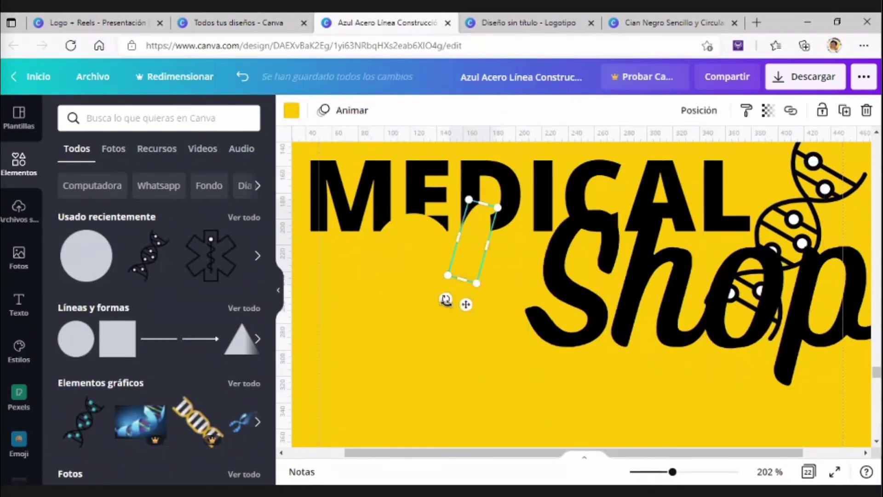
left_click_drag(614, 300, 445, 306)
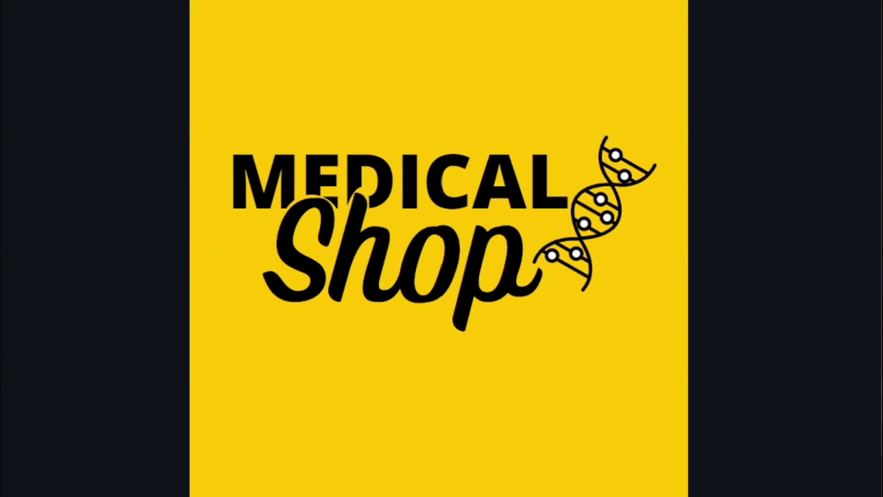
- Switch to the video-meeting controls and open the meeting chat
key("Escape")
left_click(644, 495)
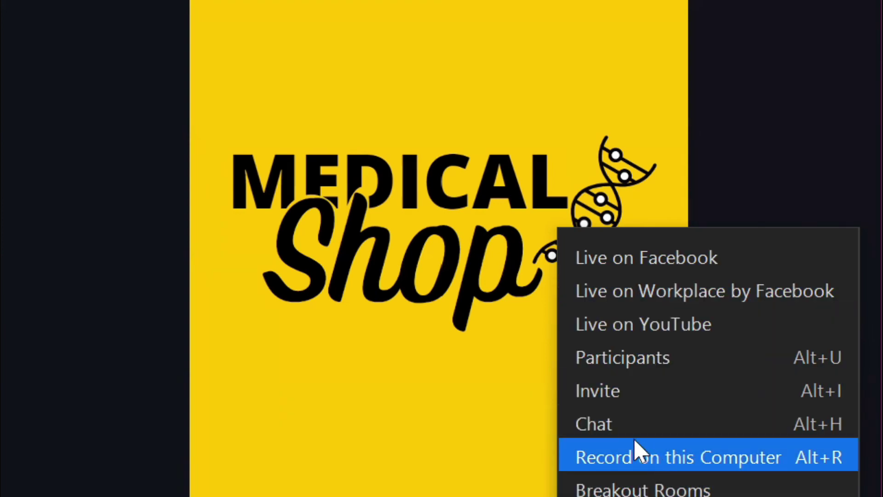
left_click(610, 423)
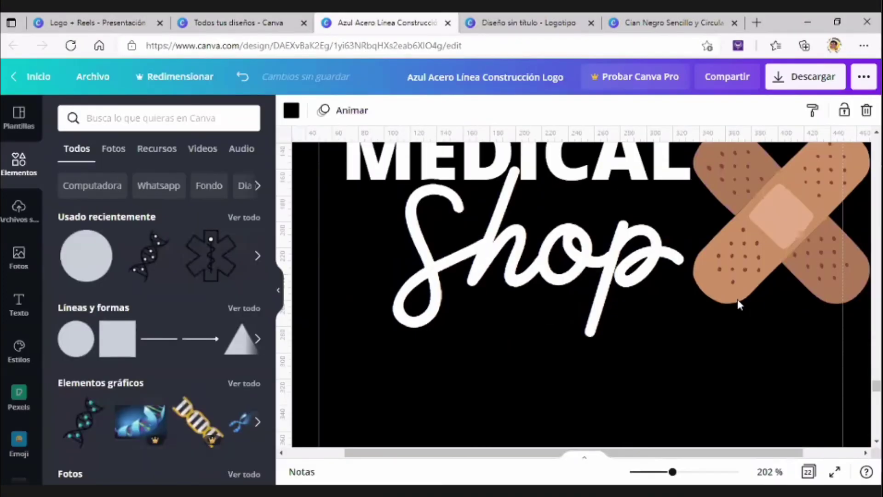
- Duplicate page 18 with the yellow "MEDICAL Shop" logo
scroll(737, 299, "up", 3)
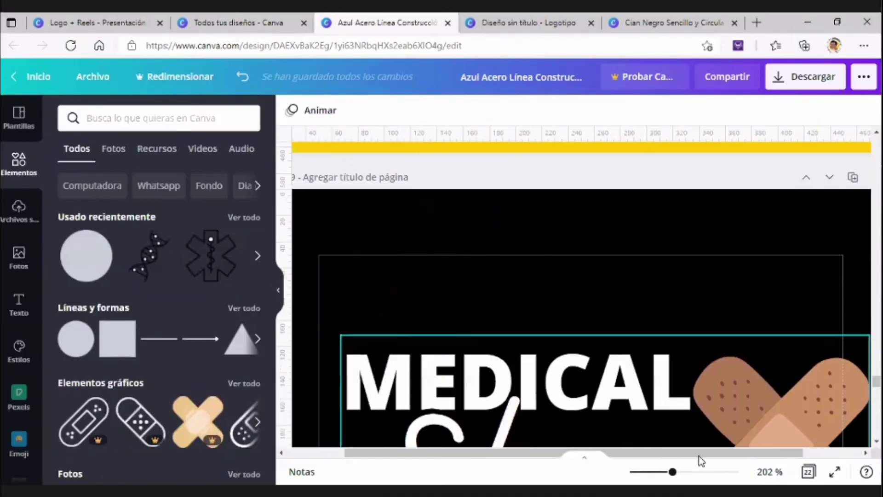
left_click_drag(673, 471, 665, 472)
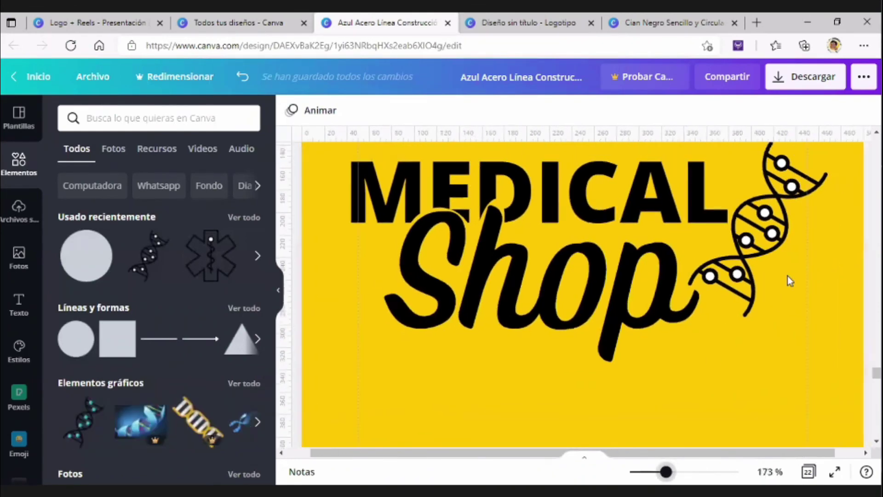
scroll(787, 274, "down", 2)
scroll(776, 230, "up", 3)
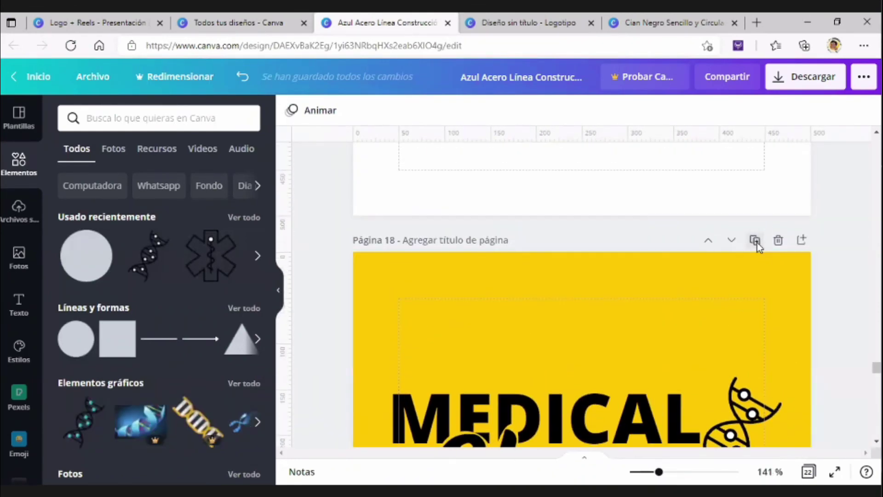
left_click(755, 239)
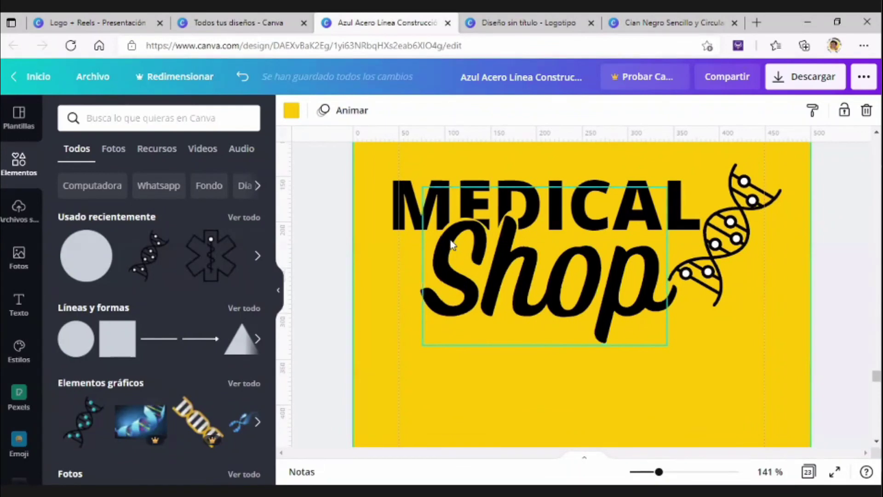
- On the duplicated page, move "Shop" aside, delete the yellow cut-out shapes, and bring the word back below "MEDICAL"
left_click_drag(450, 240, 594, 251)
left_click(460, 251)
key("Delete")
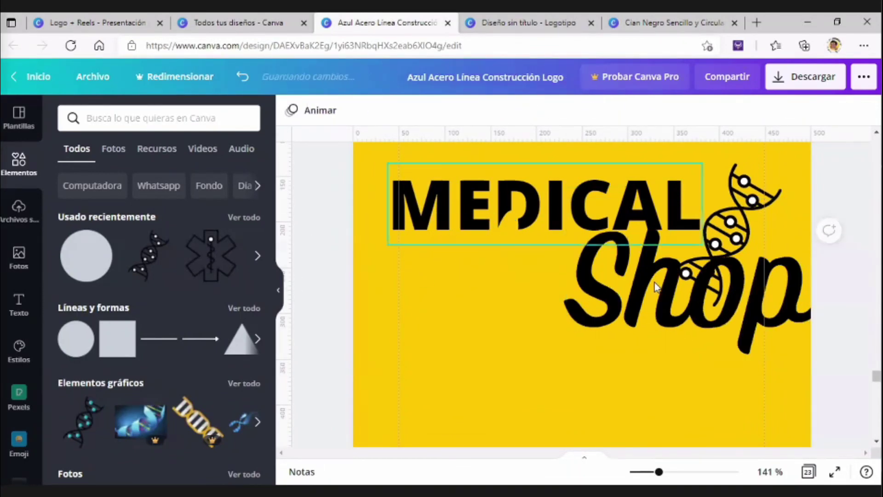
left_click_drag(665, 298, 518, 333)
- Paste a copy of "Shop" below the original and shorten its text to "S"
key("ctrl+v")
scroll(557, 339, "down", 2)
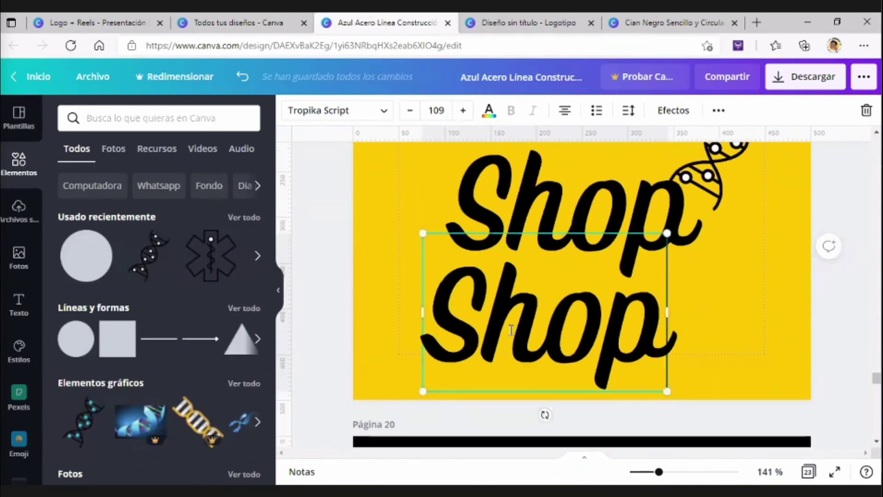
key("BackSpace")
key("BackSpace")
key("BackSpace")
- Paste a copy of the single "S" beside it and change the copy's text to "h"
left_click(558, 336)
left_click(558, 337)
key("ctrl+v")
left_click_drag(558, 337, 661, 315)
double_click(661, 315)
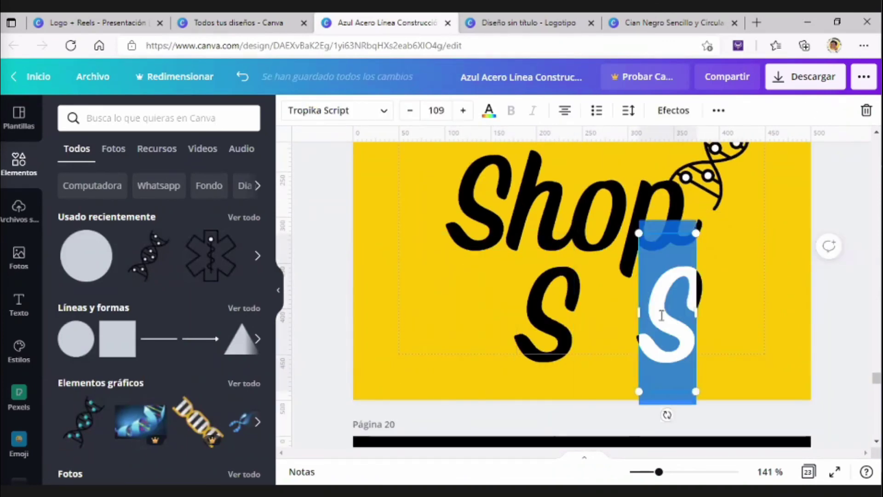
type("h")
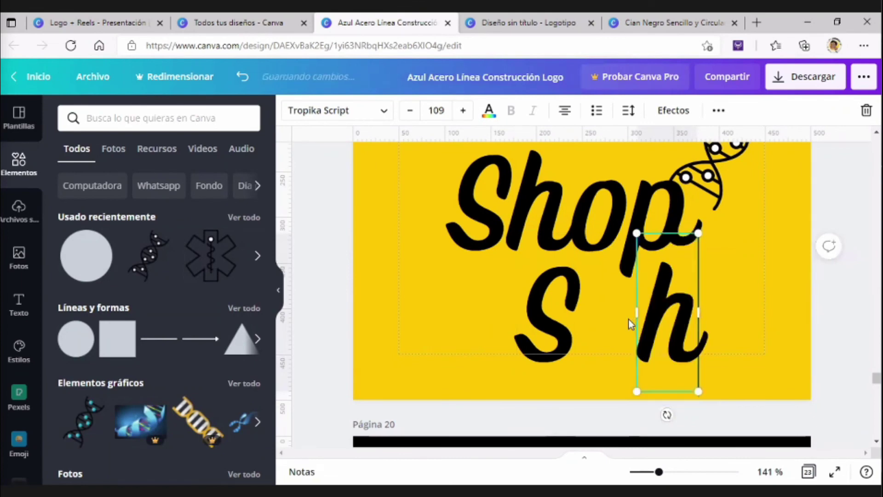
- Place "Shop" overlapping the lower edge of "MEDICAL" and move the separate "S" below the DNA graphic
left_click(545, 299)
left_click_drag(515, 414, 751, 346)
scroll(581, 295, "up", 2)
left_click_drag(574, 304, 537, 267)
left_click_drag(763, 359, 717, 348)
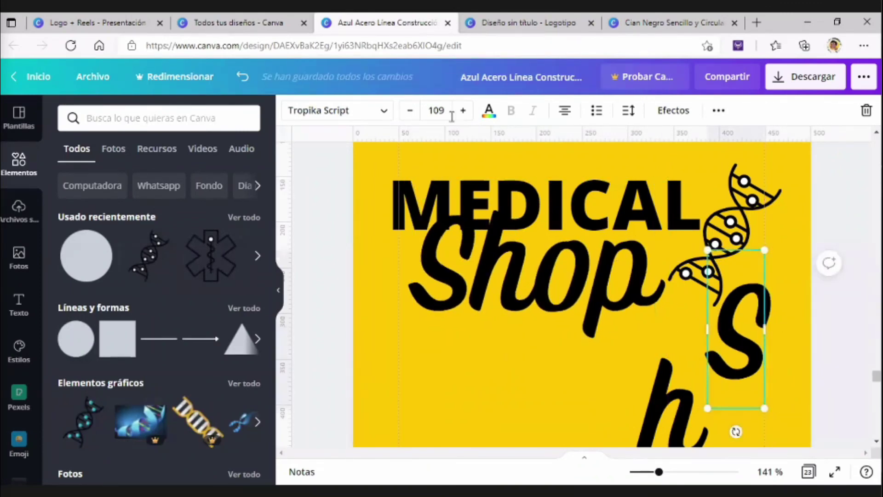
- Colour the separate "S" white and enlarge it to font size 134
left_click(488, 111)
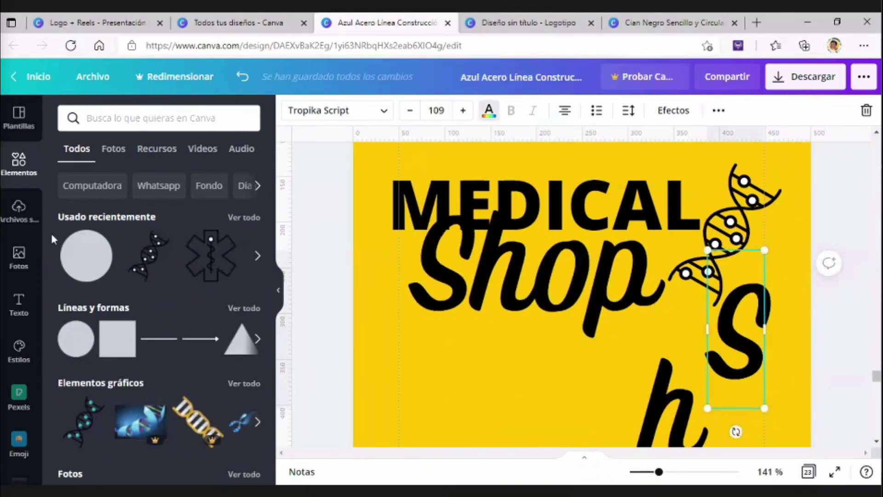
left_click(106, 282)
left_click_drag(707, 250, 686, 216)
- Set the white "S" transparency to 40 and move it over the black "S" of "Shop"
left_click(719, 110)
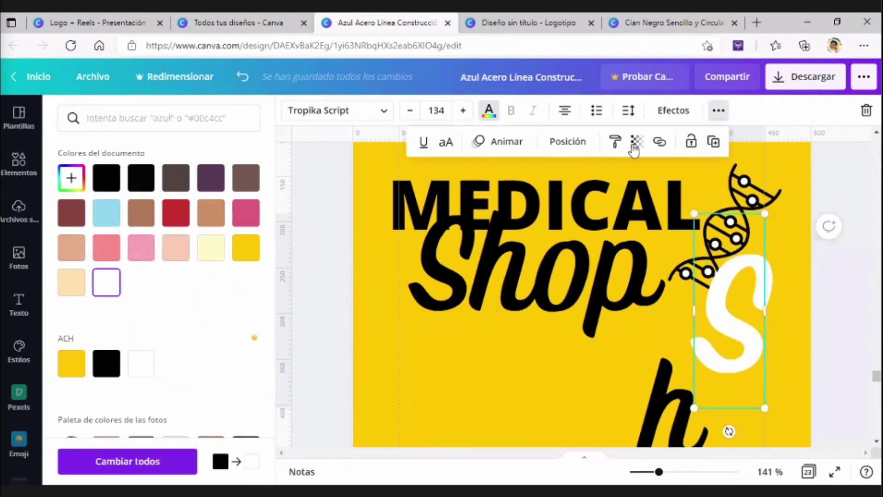
left_click(637, 141)
left_click_drag(585, 182, 547, 184)
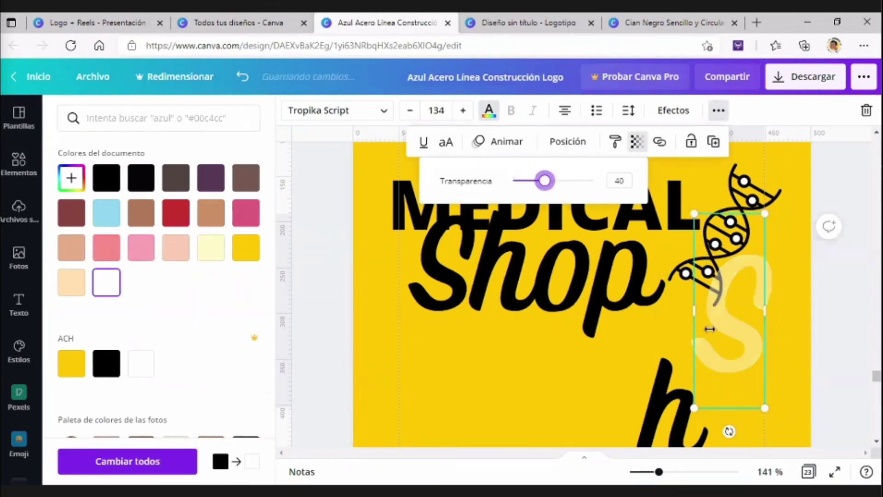
left_click_drag(728, 327, 456, 315)
- Shift the translucent "S" slightly over the black "S" and reduce its font size to 128
left_click(319, 318)
left_click_drag(662, 472, 683, 473)
left_click_drag(363, 195, 353, 195)
left_click(410, 111)
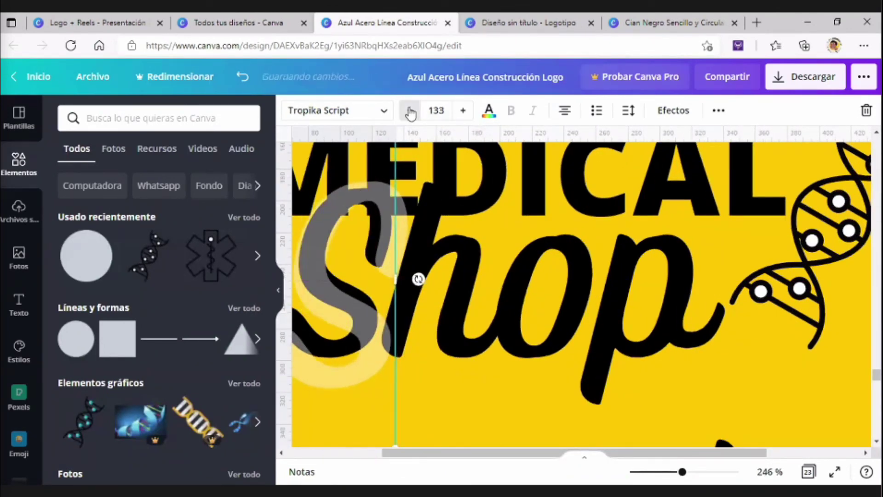
left_click(409, 111)
left_click(409, 111)
left_click(409, 110)
left_click(410, 110)
left_click(410, 110)
- Shrink the translucent "S" to font size 123 and realign it around the black "S"
left_click(278, 290)
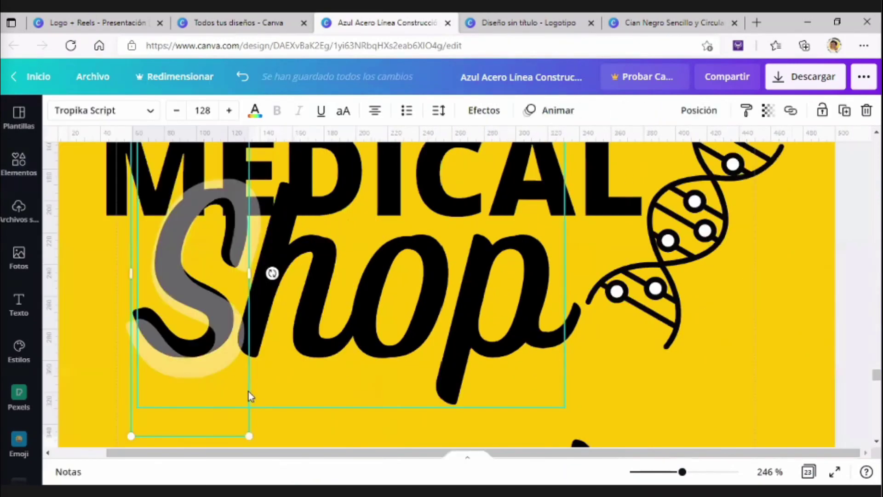
left_click_drag(246, 437, 238, 434)
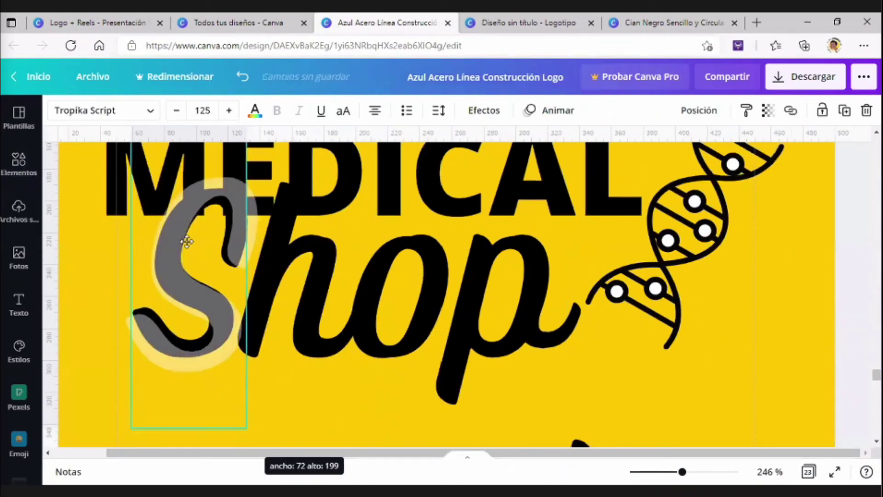
left_click_drag(187, 242, 185, 241)
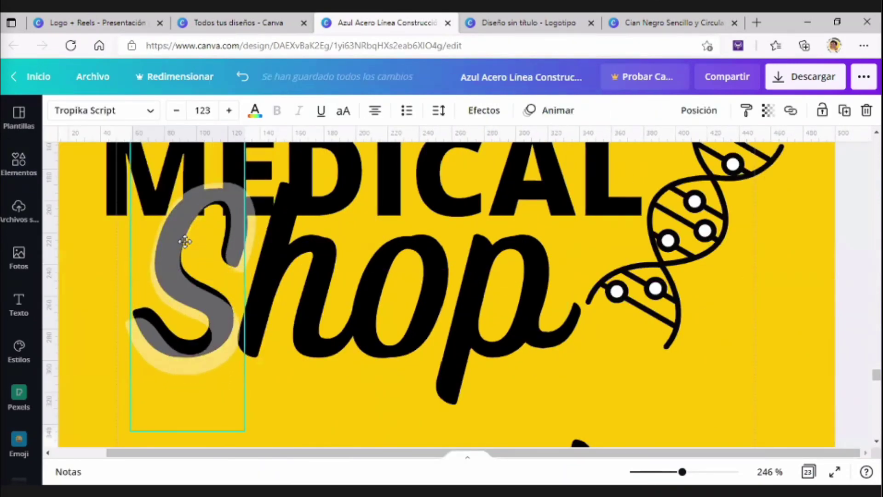
- Nudge "Shop" slightly to the right and fine-tune the translucent "S" around its first letter
left_click(340, 284)
key("Right")
key("Right")
key("Right")
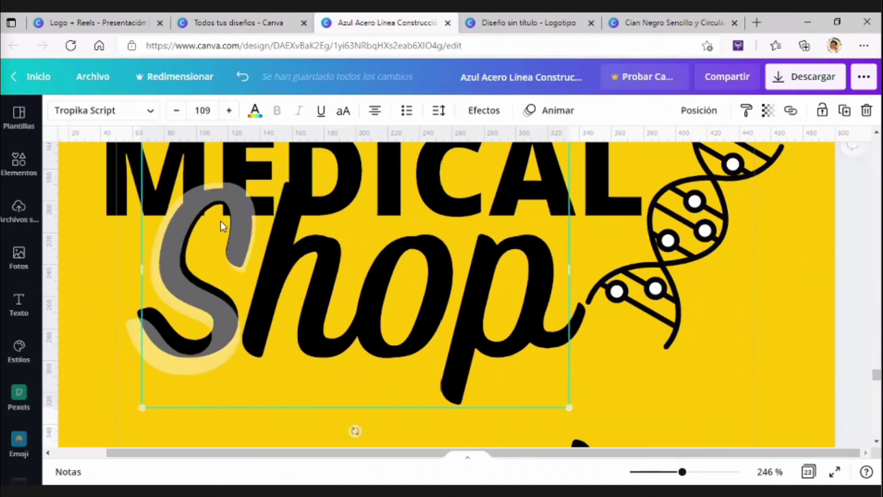
left_click(191, 203)
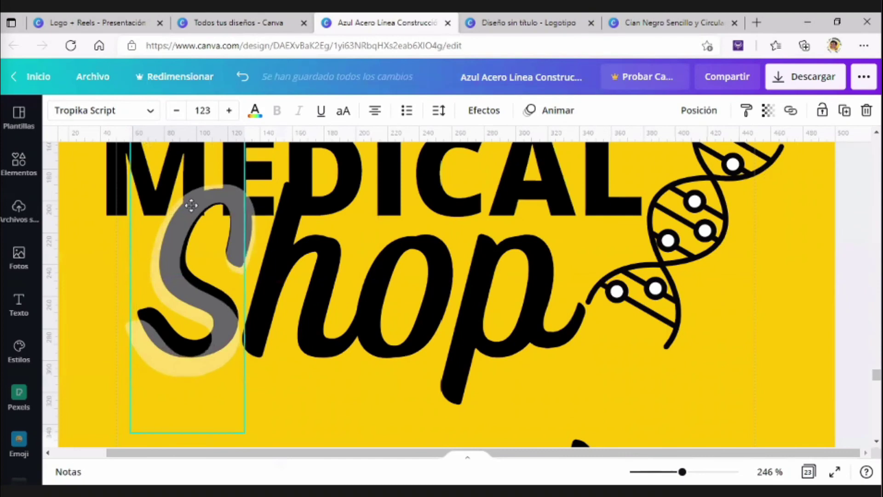
- Move the separate "h" up closer to "Shop" and colour it white
scroll(662, 345, "down", 2)
left_click_drag(578, 403, 554, 329)
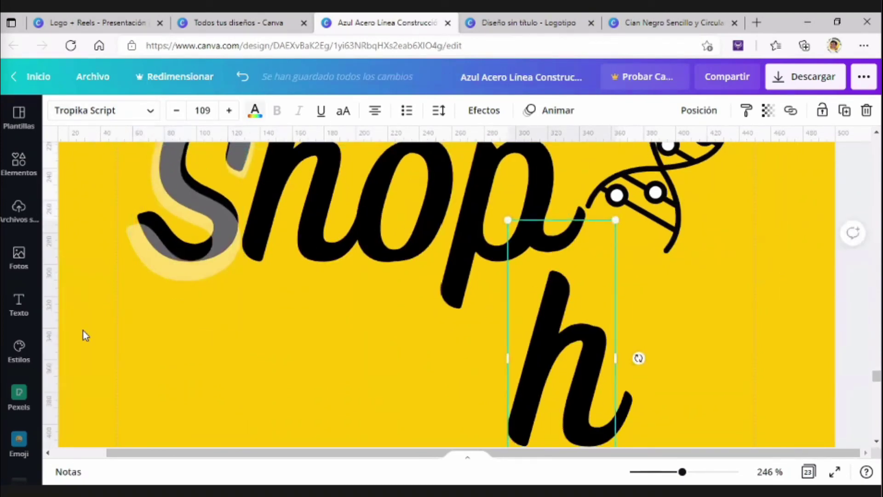
left_click(255, 111)
left_click(138, 363)
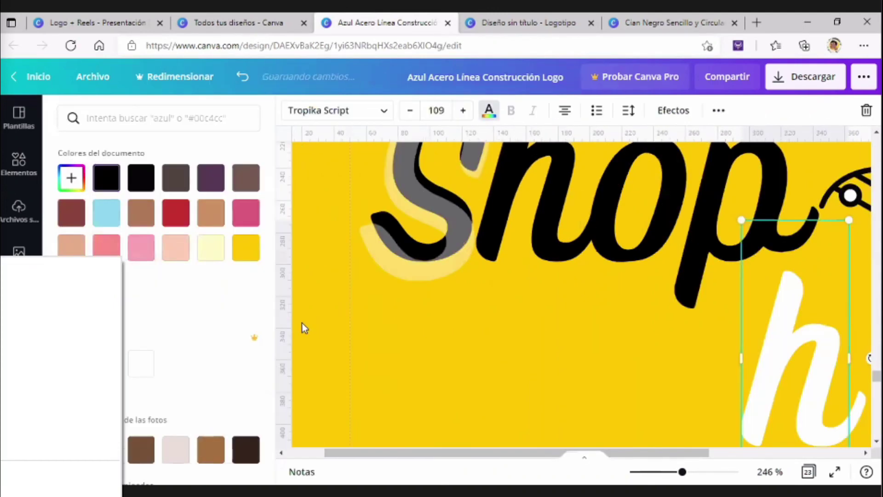
- Make the separate white "h" translucent and move it over the black "h" of "Shop"
left_click(775, 117)
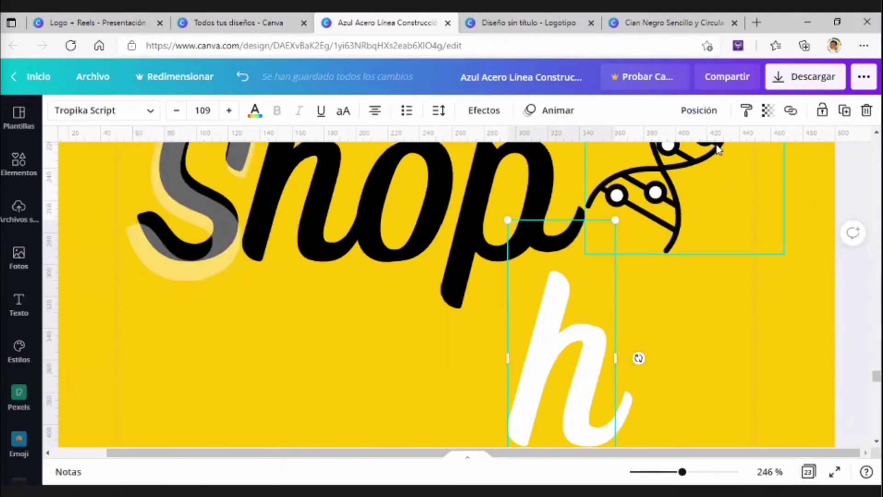
left_click(768, 111)
left_click_drag(724, 150, 667, 150)
left_click_drag(519, 361, 339, 286)
- Enlarge the translucent "h" to font size 125 and realign it around the black "h"
scroll(339, 286, "up", 2)
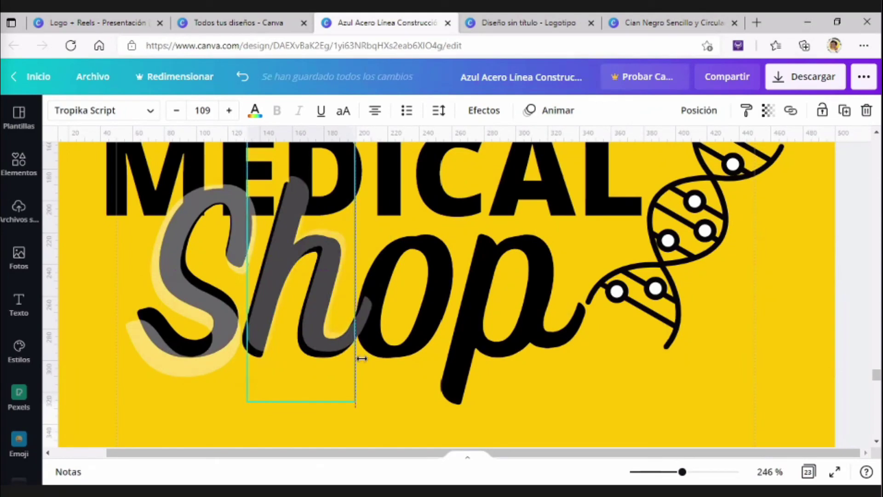
left_click_drag(356, 402, 397, 439)
left_click_drag(327, 294, 316, 282)
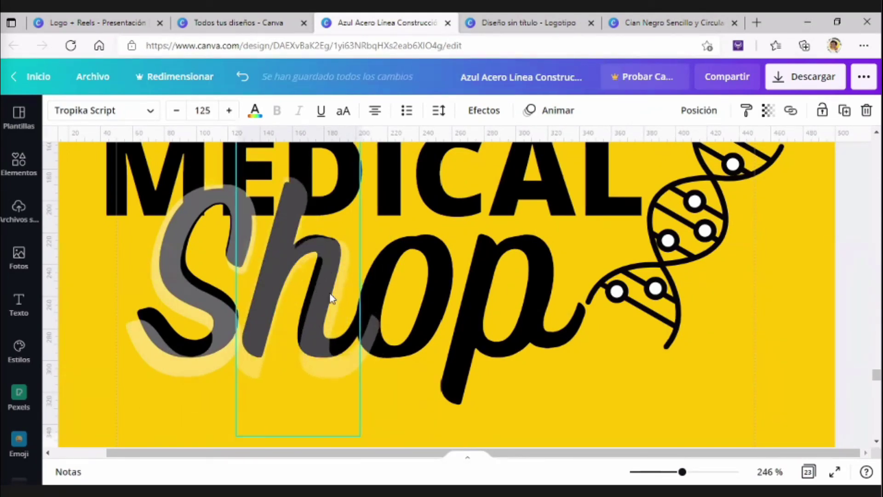
- Move "Shop" aside, colour the translucent "S" in the background yellow and set its transparency value to 100
left_click_drag(487, 327, 845, 328)
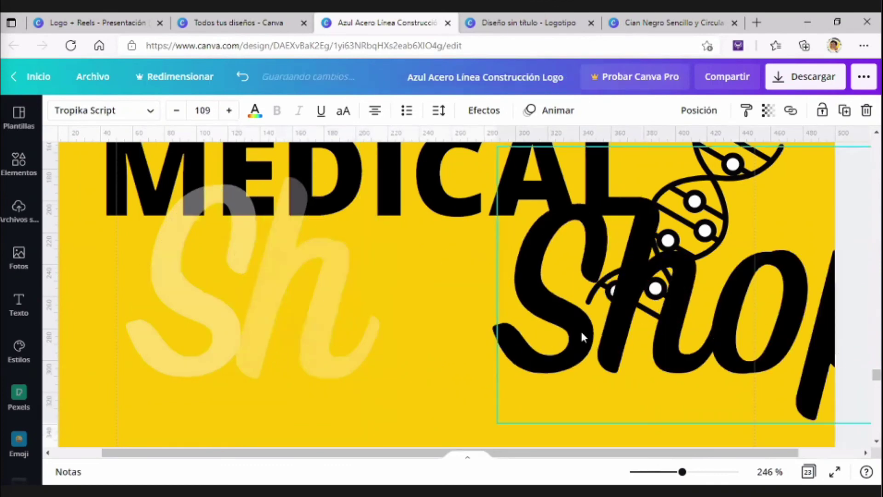
left_click(223, 274)
left_click(259, 112)
left_click(254, 110)
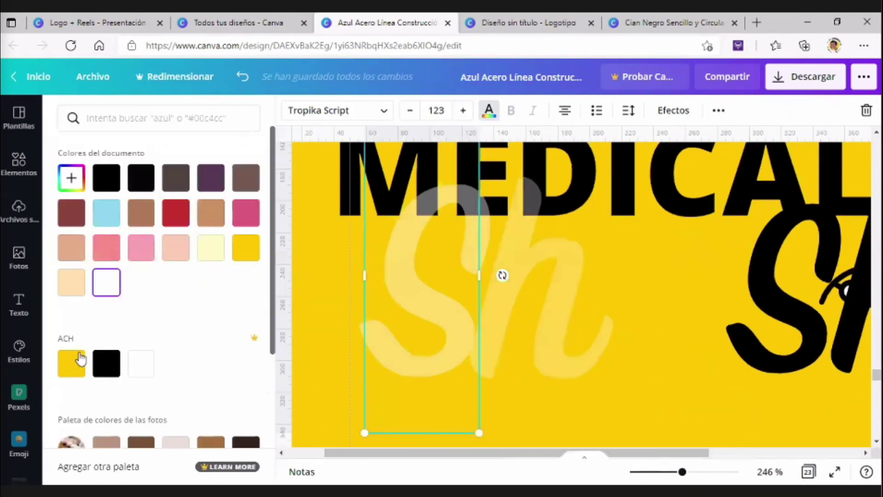
left_click(71, 364)
left_click(718, 110)
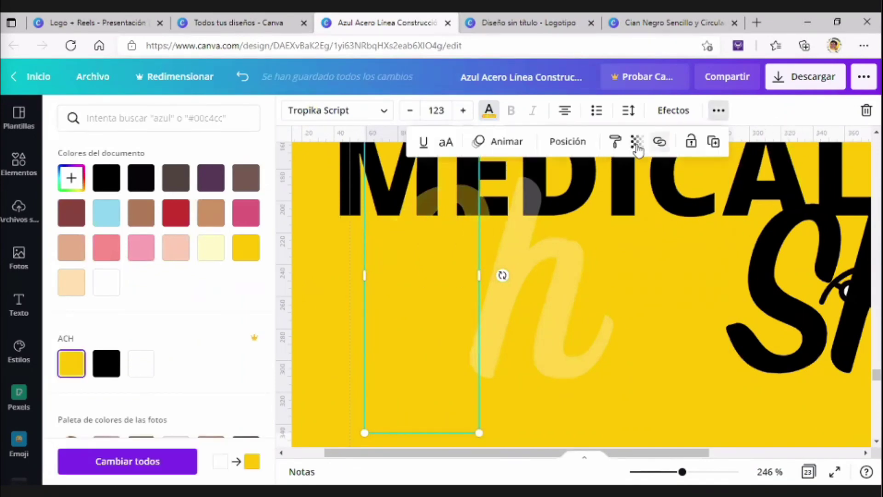
left_click(636, 142)
left_click_drag(545, 181, 700, 194)
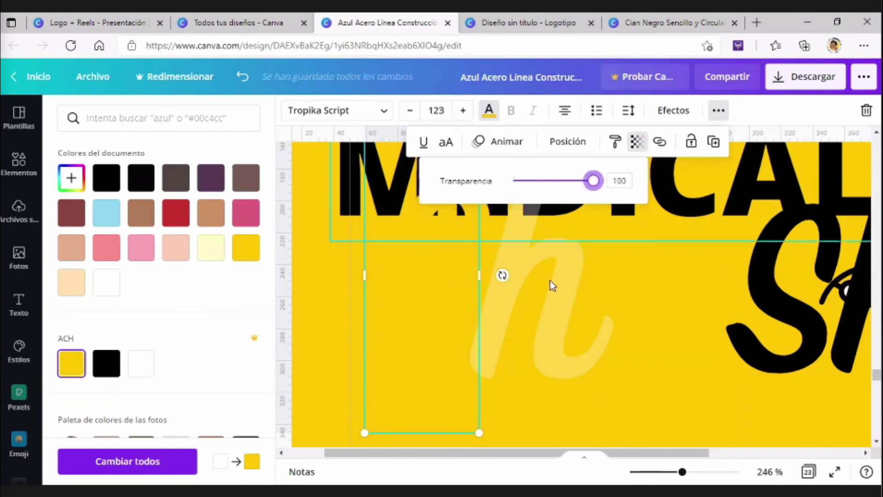
- Colour the translucent "h" in the same yellow and make it fully opaque
left_click(547, 282)
left_click(75, 367)
left_click(718, 110)
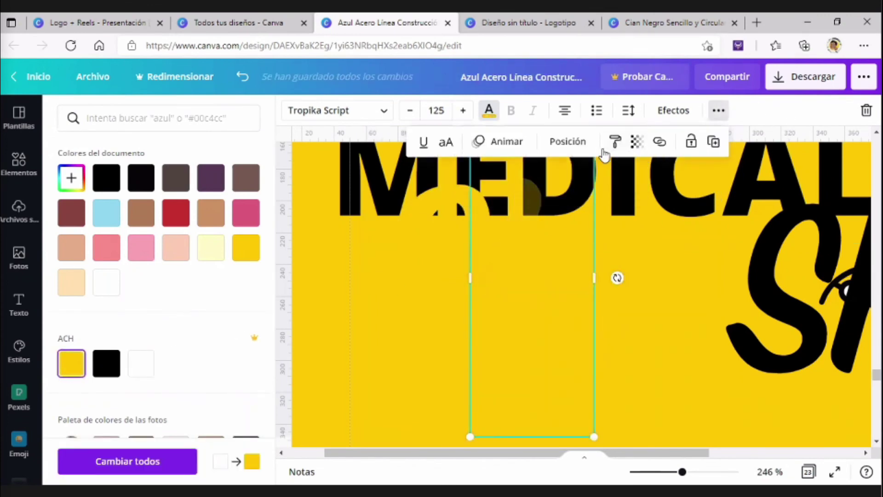
left_click(637, 143)
left_click(636, 278)
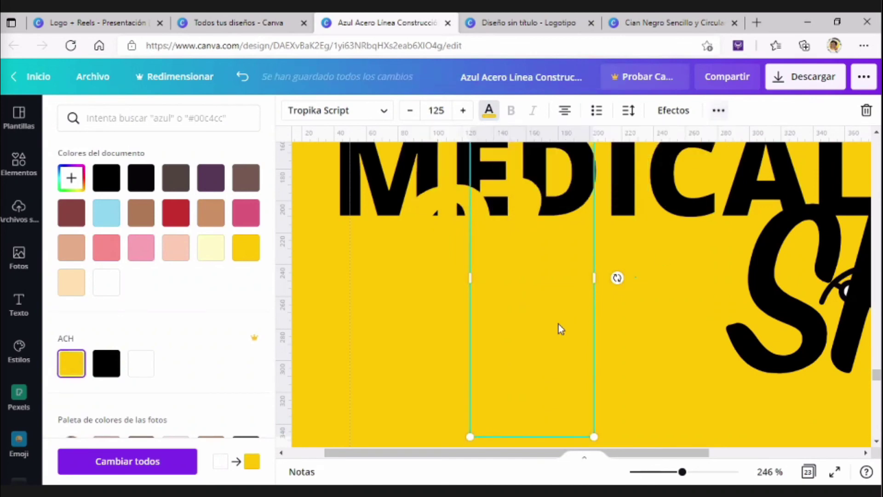
left_click(589, 310)
left_click(440, 335)
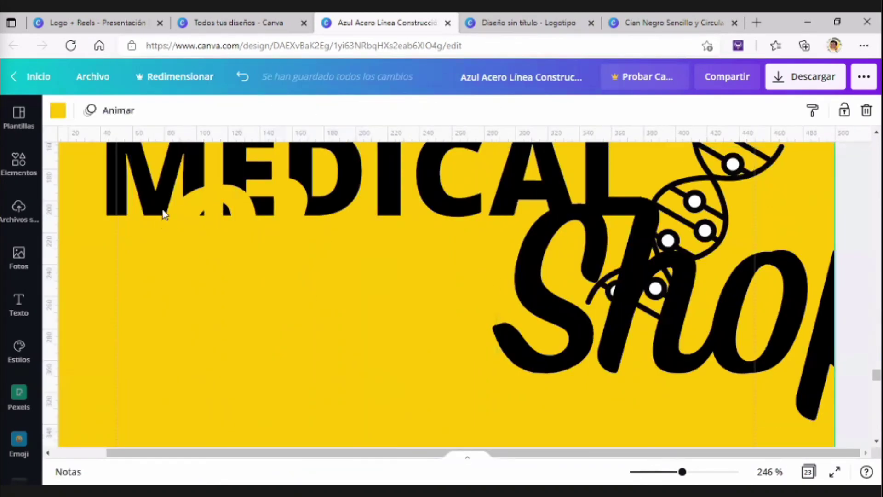
- Add a circle and shrink it to about 37 px wide on the empty area below the lettering
left_click(18, 161)
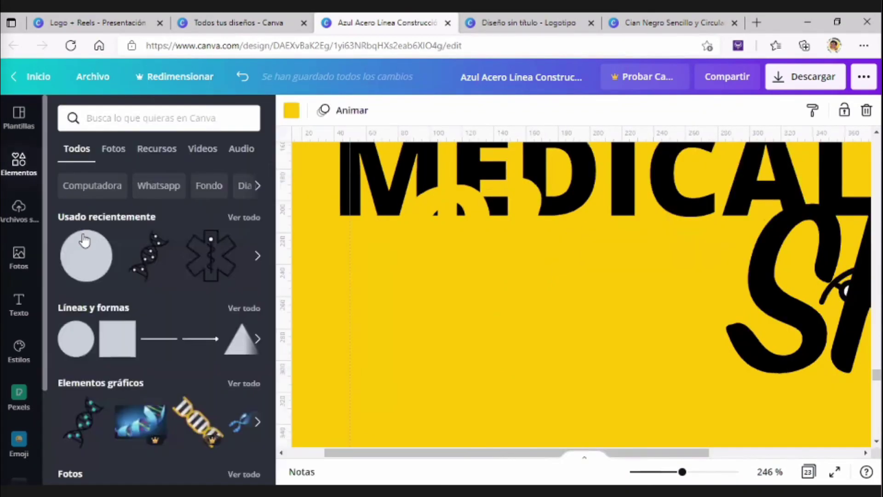
left_click(86, 255)
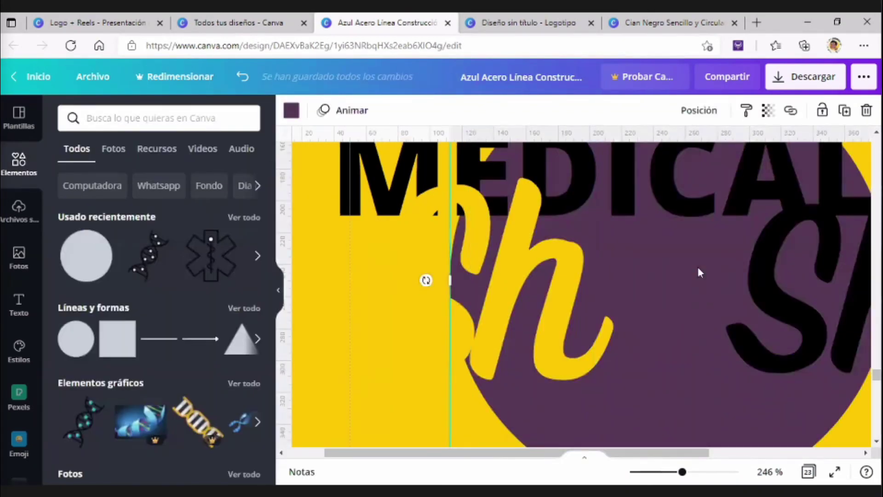
scroll(504, 412, "down", 5)
left_click_drag(450, 356, 602, 298)
left_click_drag(703, 239, 557, 390)
scroll(757, 198, "up", 3)
left_click_drag(750, 164, 520, 395)
left_click(481, 241)
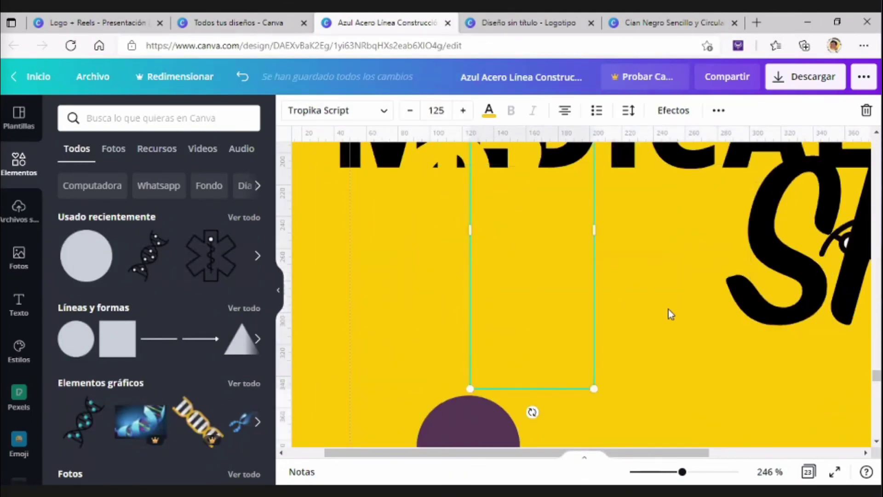
scroll(574, 322, "down", 3)
left_click_drag(457, 359, 626, 348)
- Colour the circle yellow, place it over the black letter remnants inside the "S" cut-out and bring it forward
left_click(291, 110)
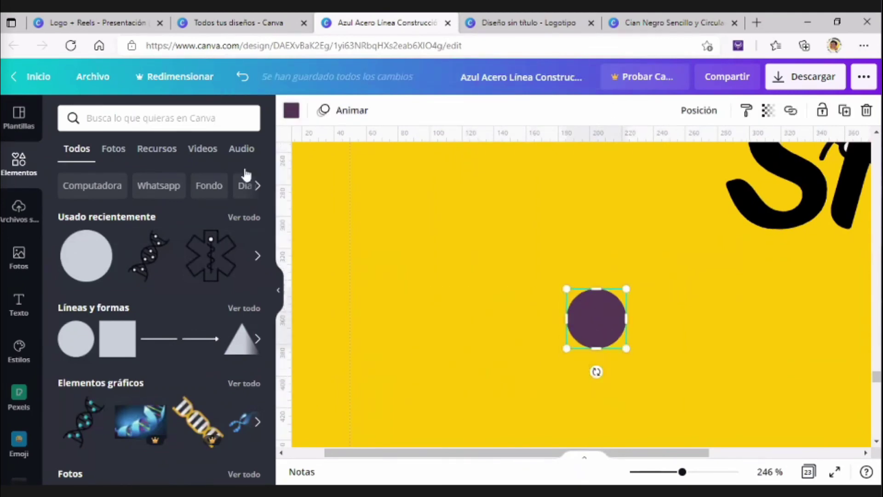
left_click(246, 248)
left_click_drag(608, 336, 464, 194)
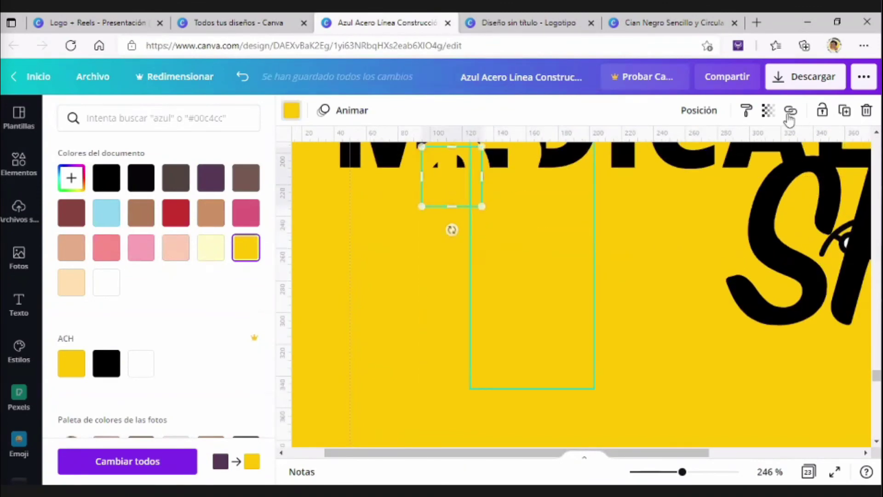
left_click(698, 110)
left_click(605, 408)
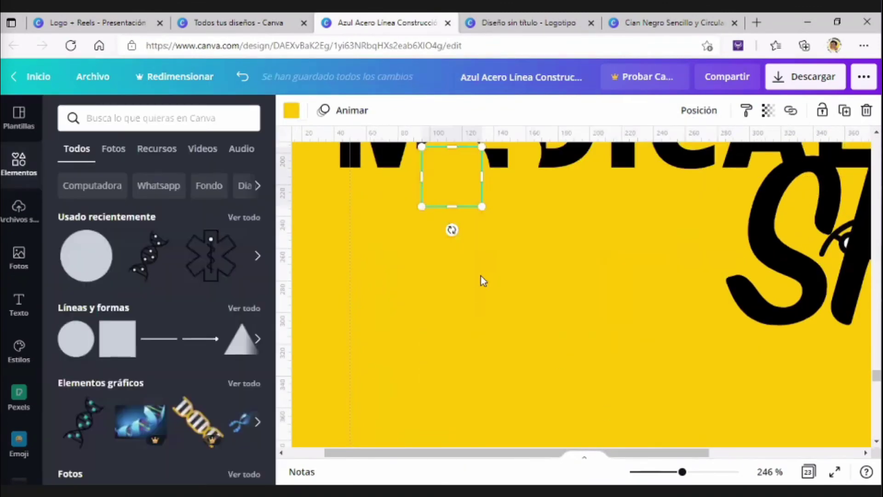
scroll(672, 353, "up", 1)
left_click(714, 347)
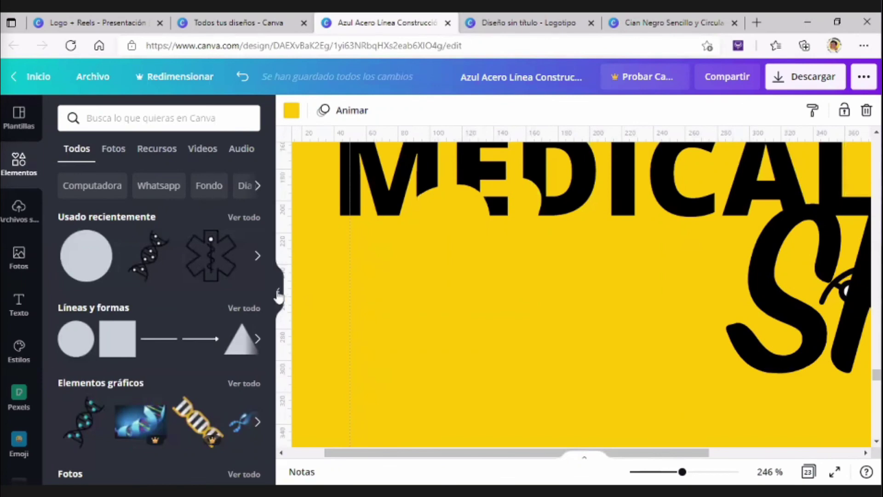
left_click(279, 290)
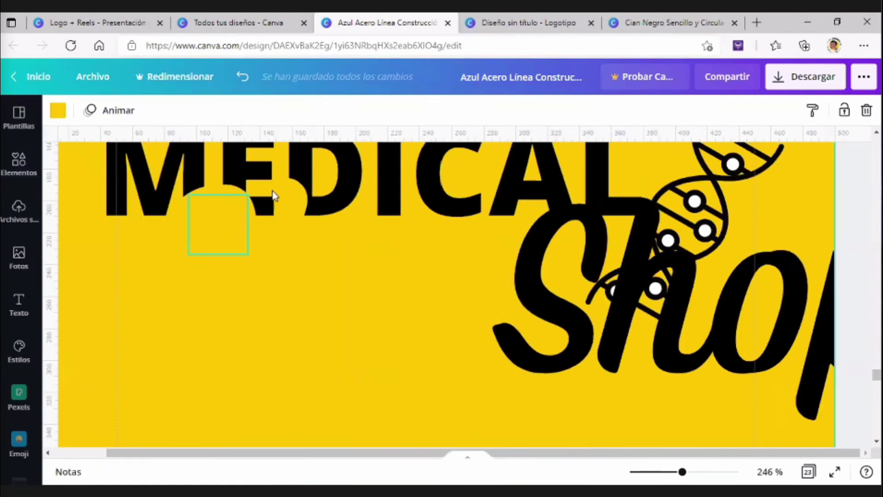
- Bring the black "Shop" to the front and align it inside the yellow "S" and "h" cut-outs
mouse_move(681, 345)
left_mouse_down()
mouse_move(353, 323)
mouse_move(386, 327)
mouse_move(376, 328)
left_mouse_up()
left_click(699, 110)
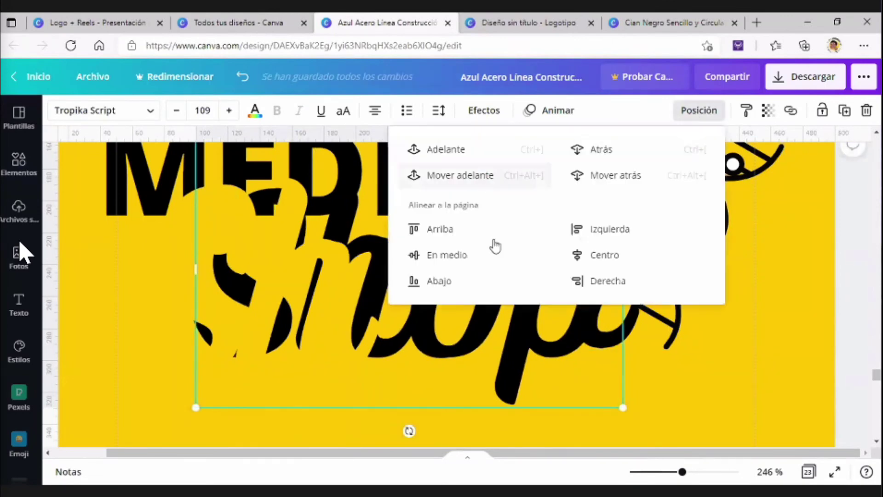
left_click_drag(451, 338, 471, 343)
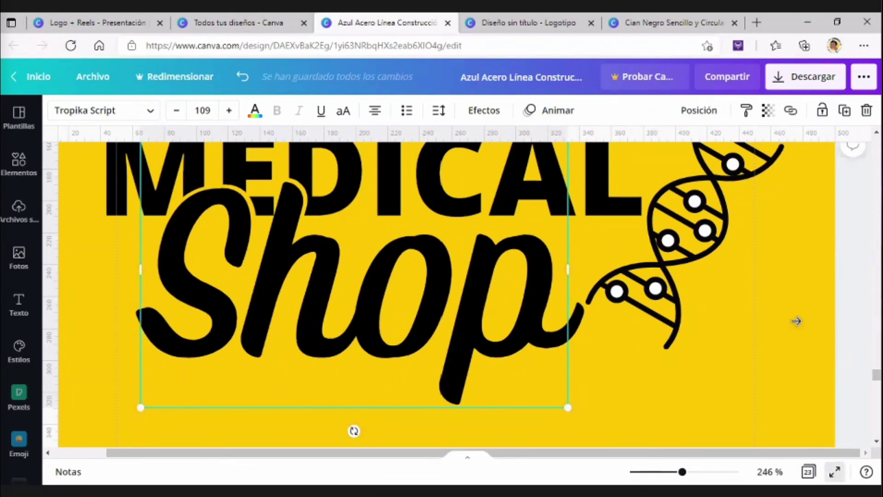
- View the finished yellow logo full screen and open the meeting's chat
key("ctrl+alt+p")
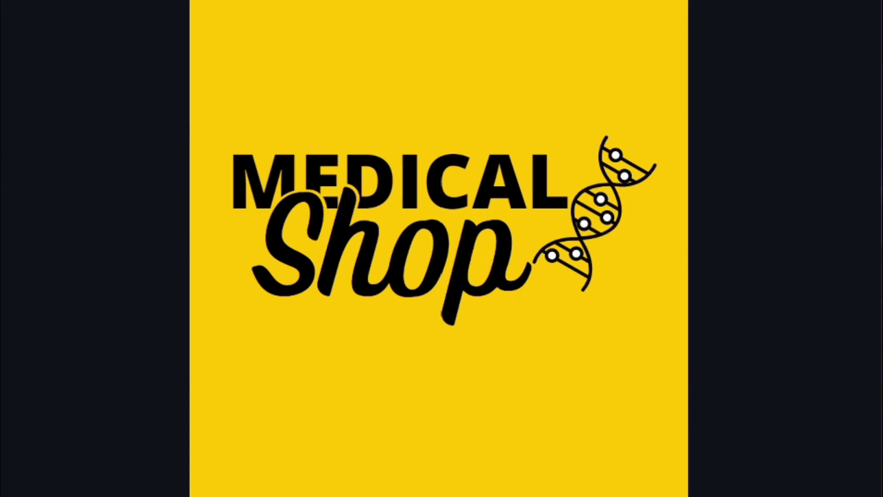
left_click(644, 495)
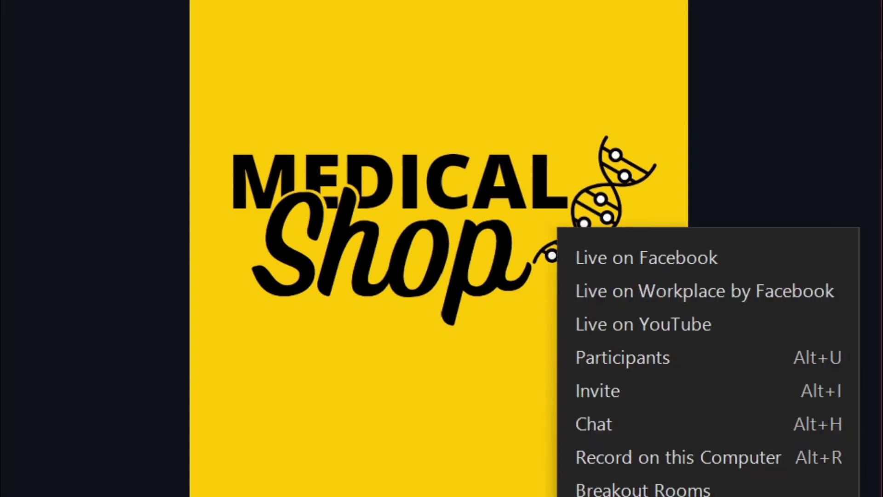
left_click(617, 424)
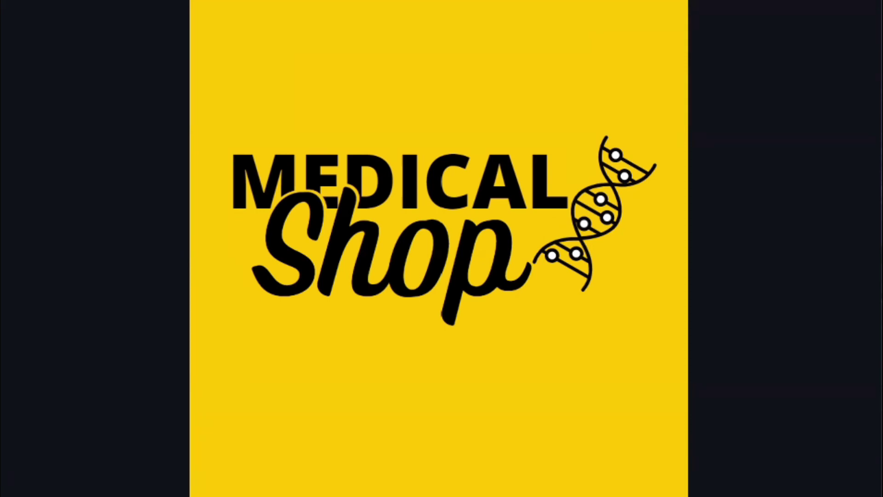
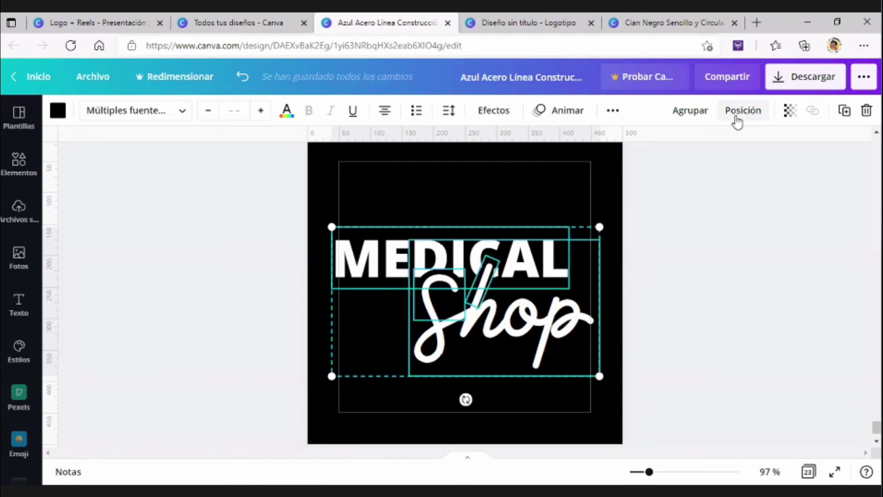
- Group the elements of the black page's "MEDICAL Shop" logo and change the page background to red
left_click(689, 111)
left_click(443, 187)
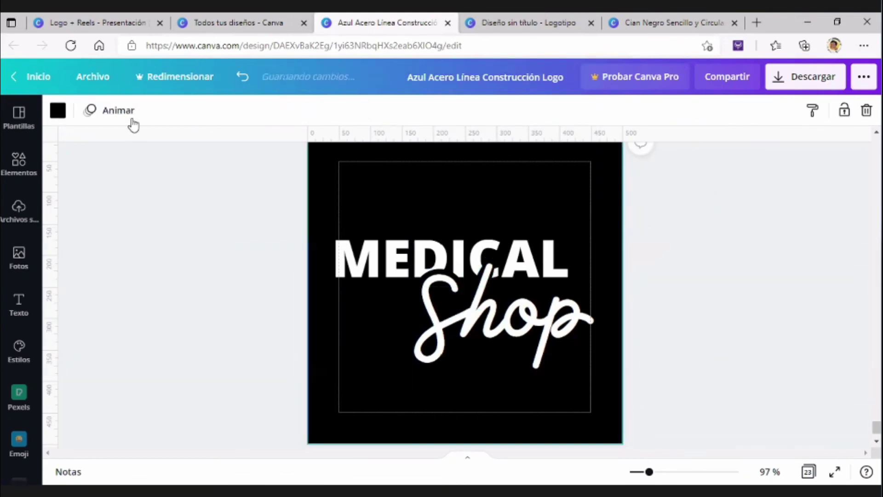
left_click(58, 110)
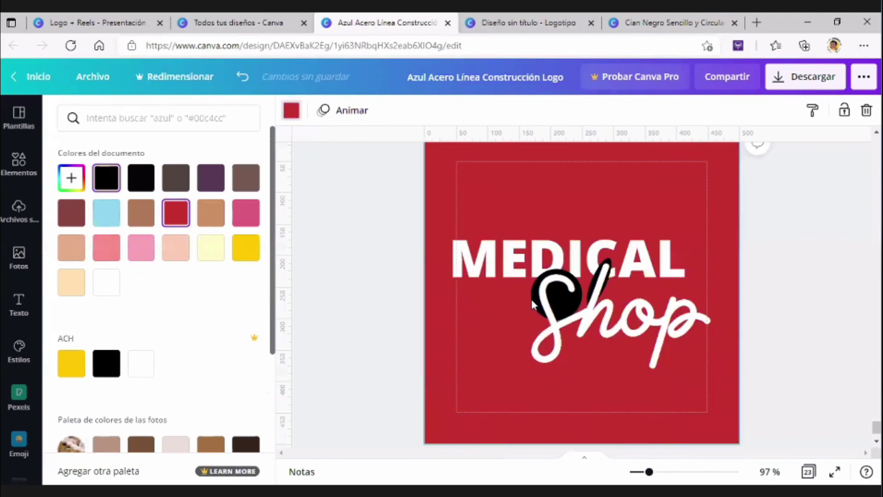
left_click(427, 300)
- Ungroup the logo and send "Shop" backward behind the black circle and ellipse
left_click(416, 302)
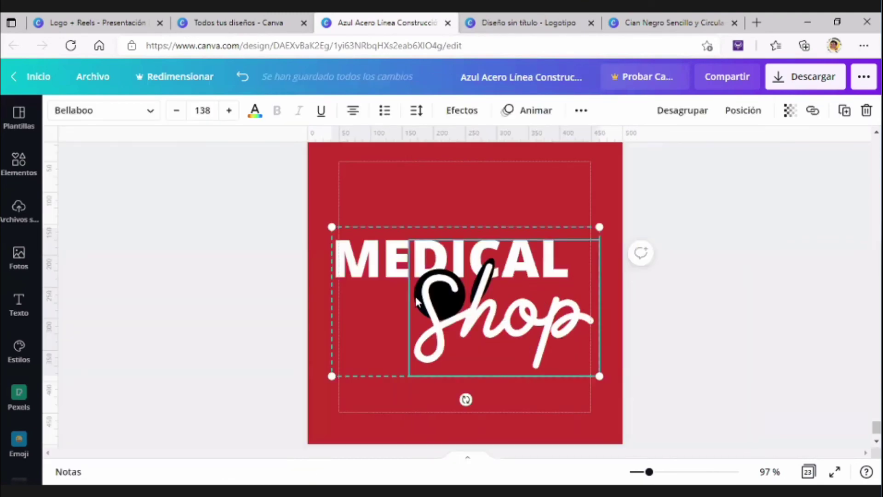
left_click(416, 301)
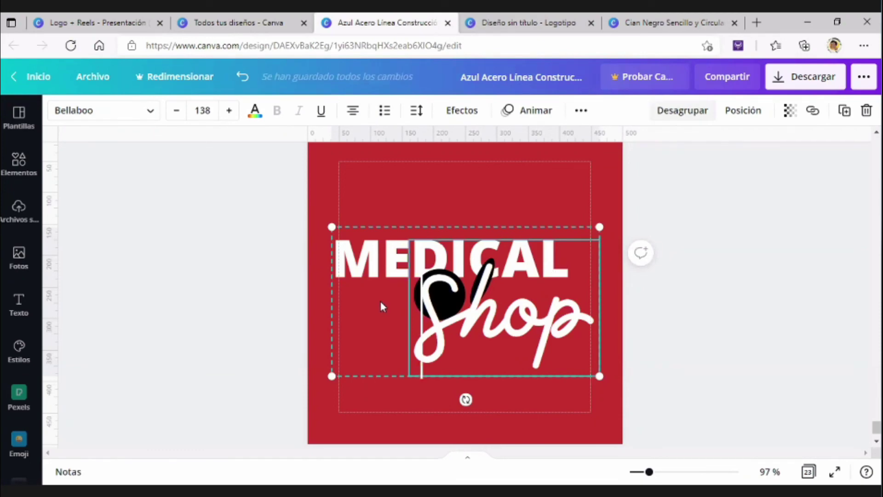
key("Escape")
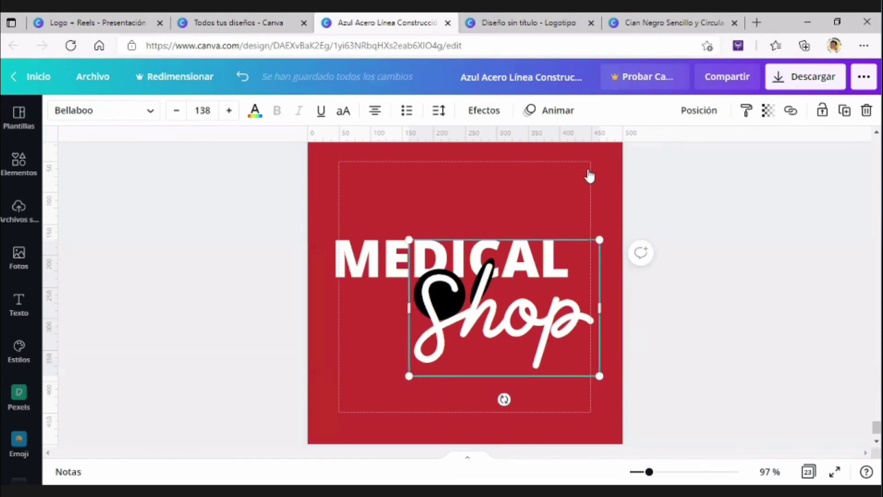
key("ctrl+bracketleft")
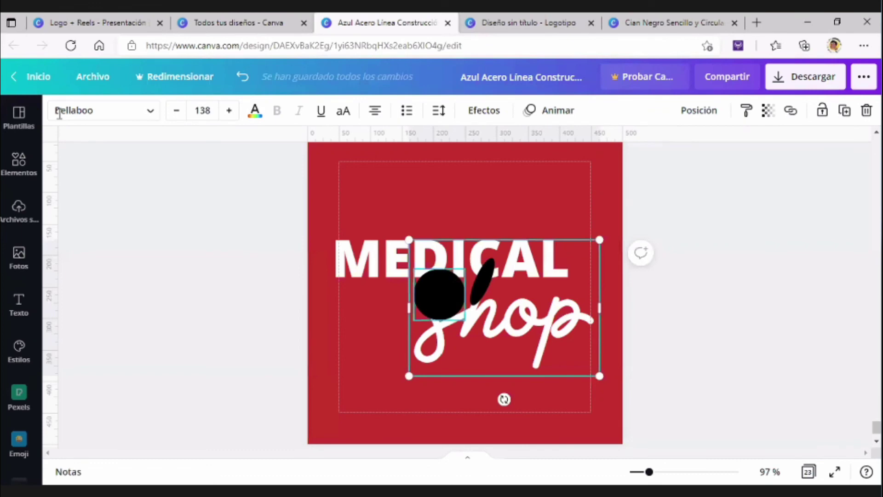
- Recolour the black circle and the slanted ellipse in the background red
key("Tab")
left_click(59, 110)
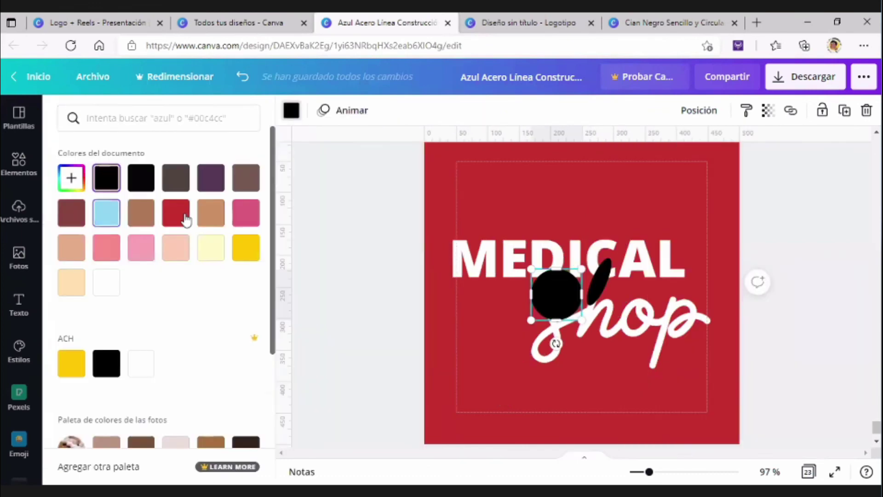
left_click(185, 218)
key("Tab")
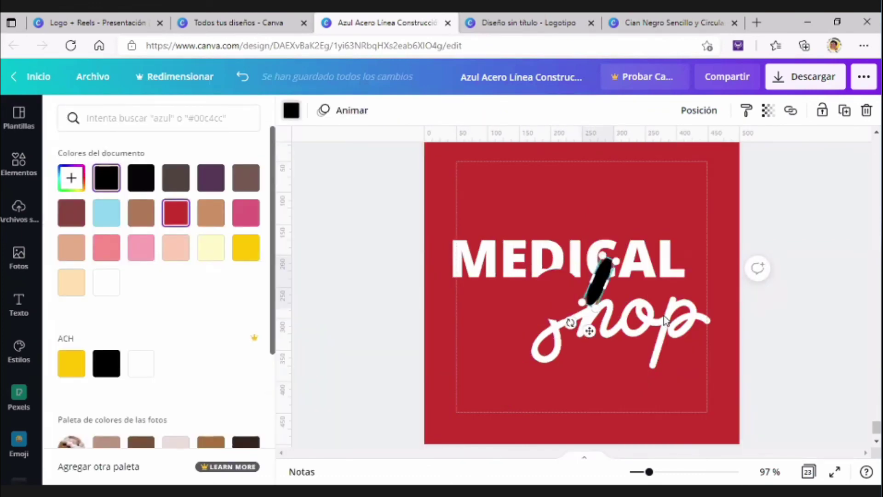
- Bring "Shop" back to the front, above the red cover shapes
left_click(665, 321)
left_click(699, 110)
left_click(481, 178)
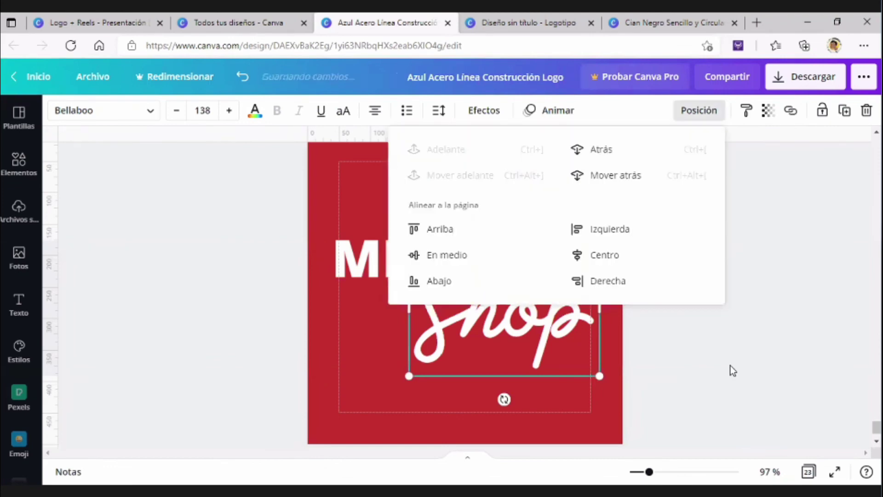
left_click(731, 356)
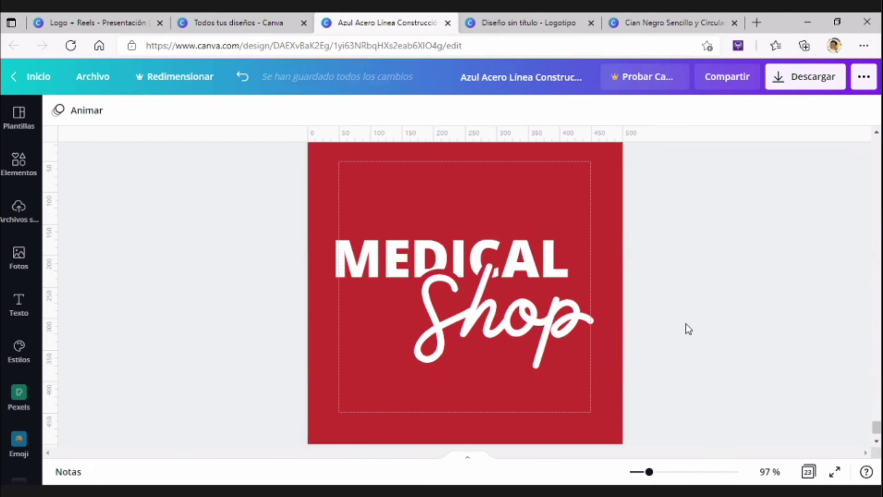
scroll(685, 324, "down", 2)
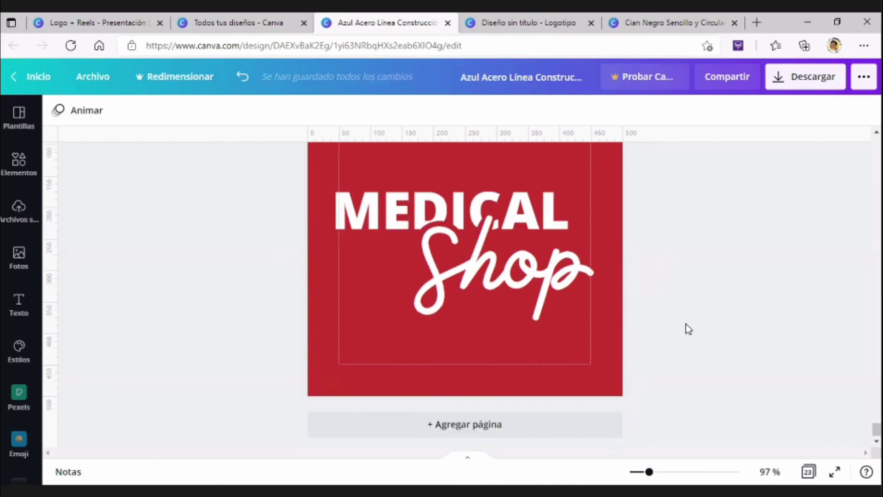
- Zoom out to 68% to show the complete red "MEDICAL Shop" logo page
scroll(686, 324, "up", 3)
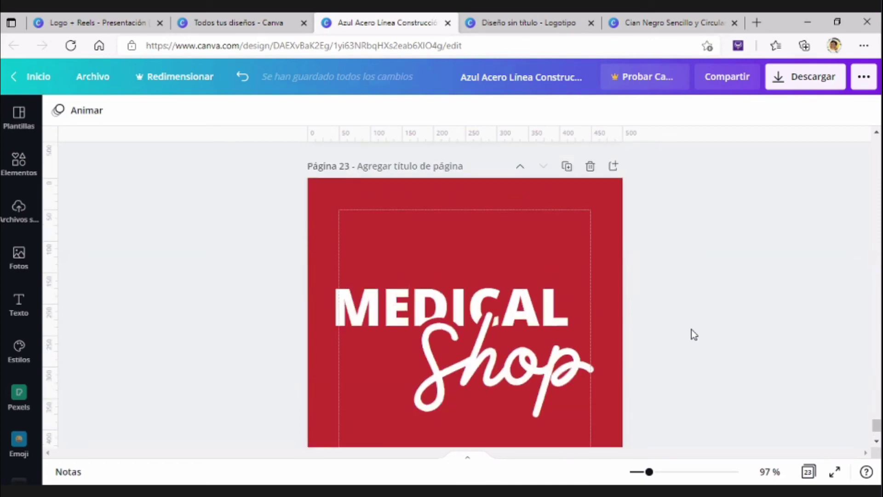
left_click_drag(653, 470, 642, 472)
scroll(589, 291, "down", 1)
scroll(589, 291, "down", 1)
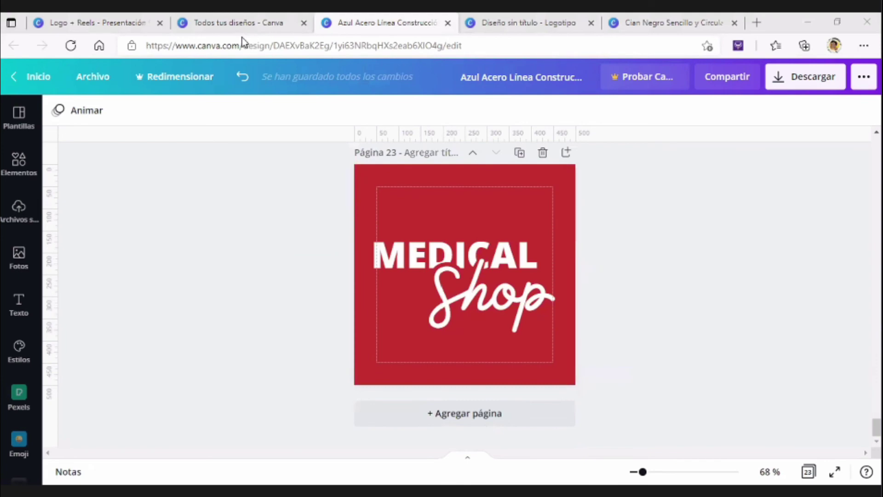
- Find the "DOCTOR" logo design among all the account's designs and open it
key("ctrl+shift+Tab")
scroll(879, 237, "down", 4)
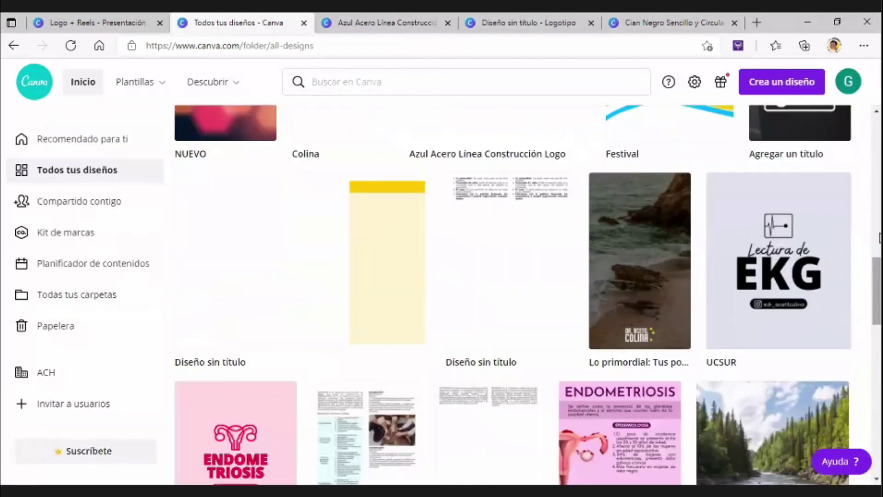
scroll(879, 238, "down", 5)
scroll(879, 238, "down", 6)
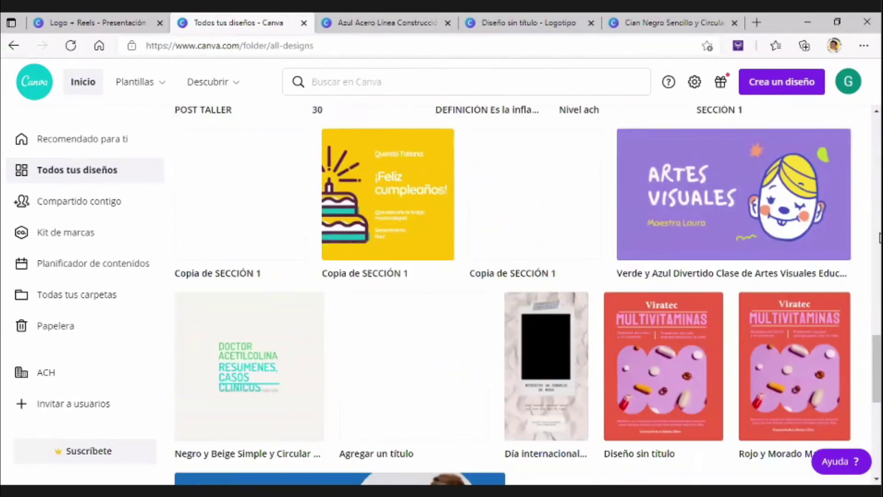
scroll(879, 238, "down", 5)
scroll(755, 288, "down", 5)
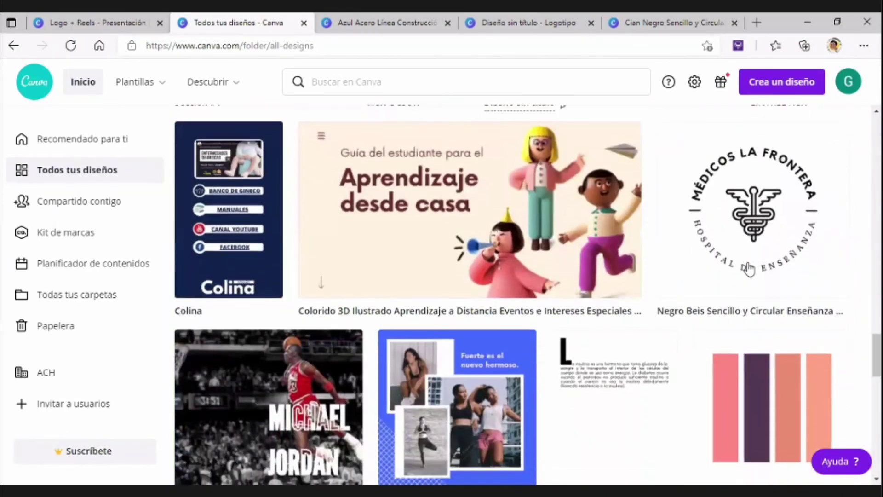
scroll(748, 269, "down", 3)
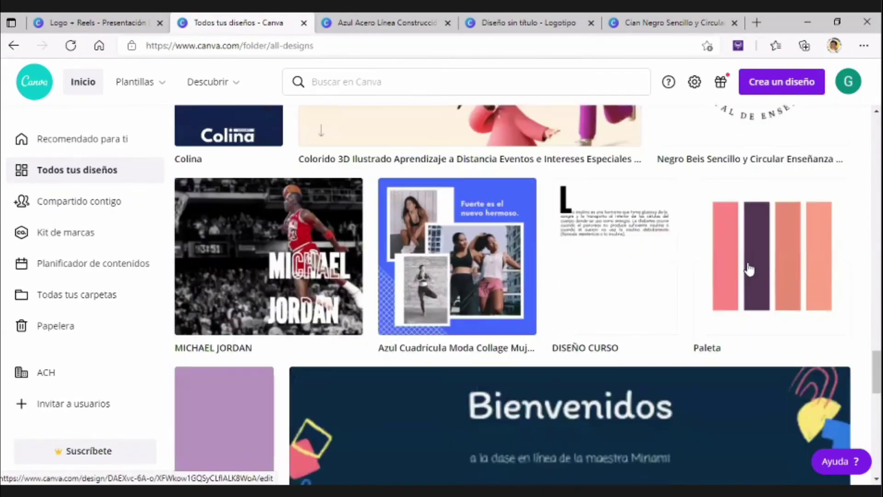
scroll(745, 239, "down", 5)
scroll(743, 232, "up", 1)
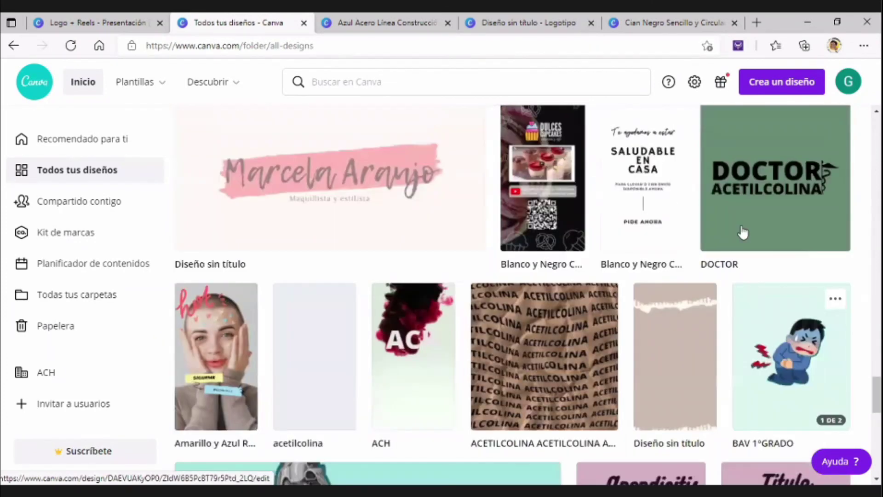
left_click(707, 253)
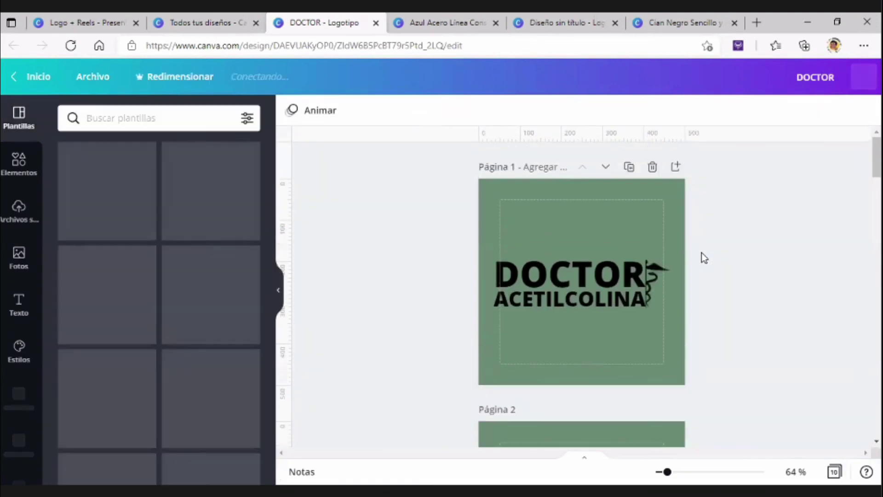
- Examine the sample medical logos on pages 1 to 10 of the "DOCTOR" design, comparing how each combines text and illustration
scroll(702, 252, "down", 5)
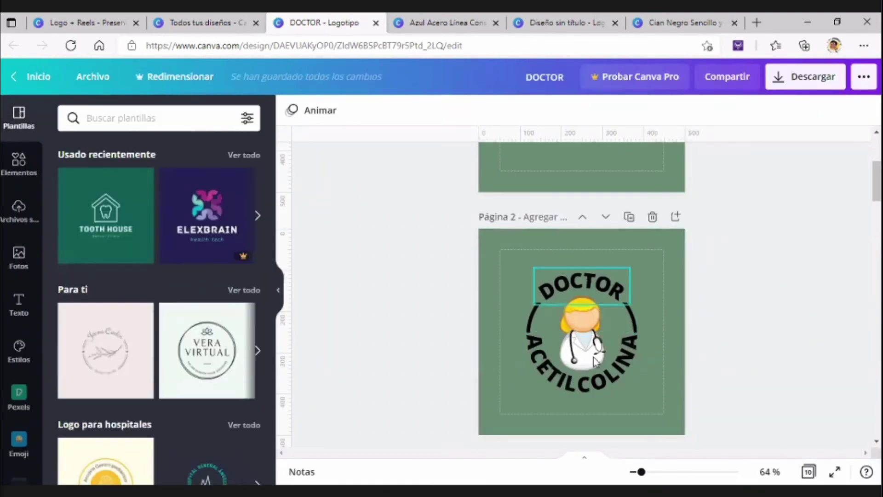
scroll(661, 330, "down", 5)
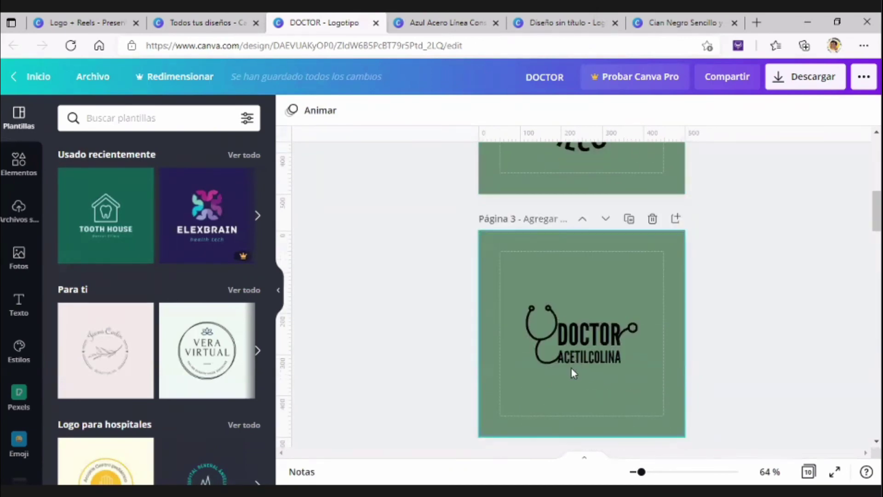
scroll(660, 380, "down", 5)
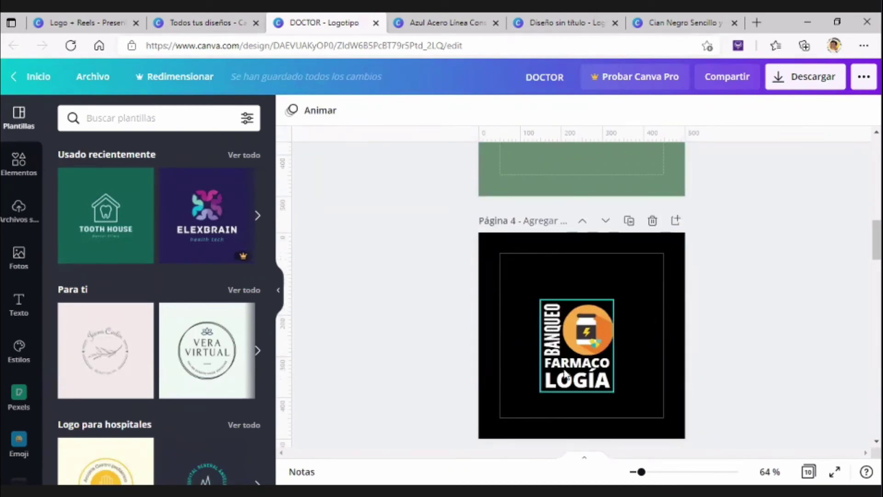
scroll(743, 332, "down", 5)
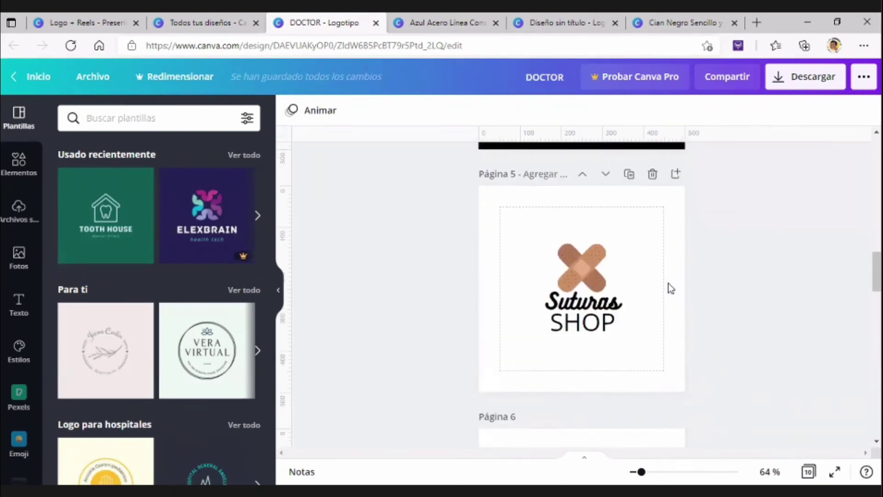
scroll(713, 260, "down", 4)
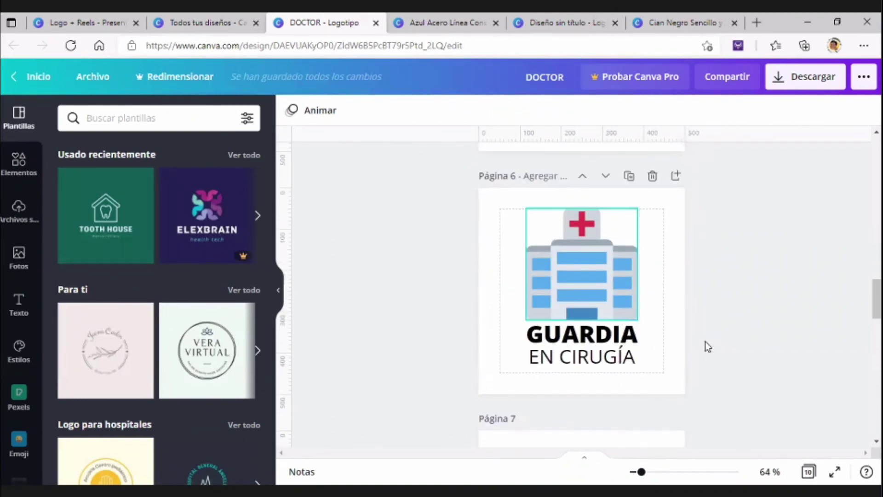
scroll(715, 269, "down", 4)
scroll(715, 269, "down", 2)
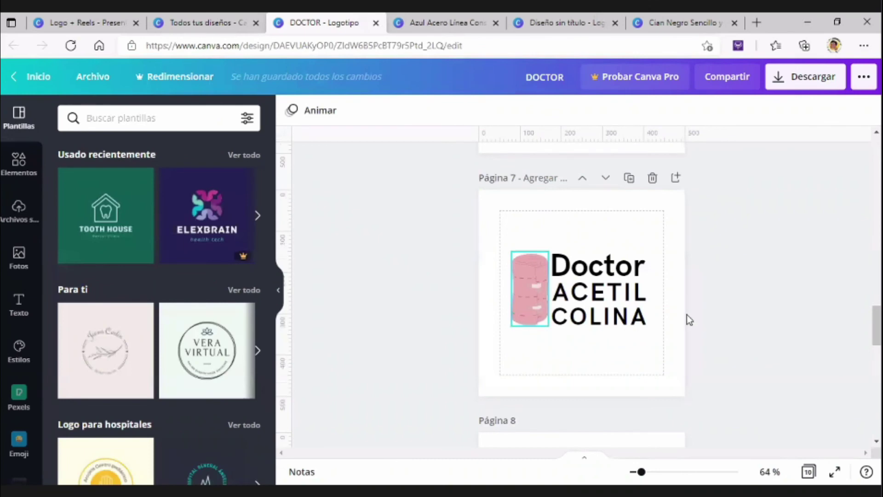
scroll(664, 287, "down", 1)
scroll(664, 288, "down", 3)
scroll(572, 295, "up", 4)
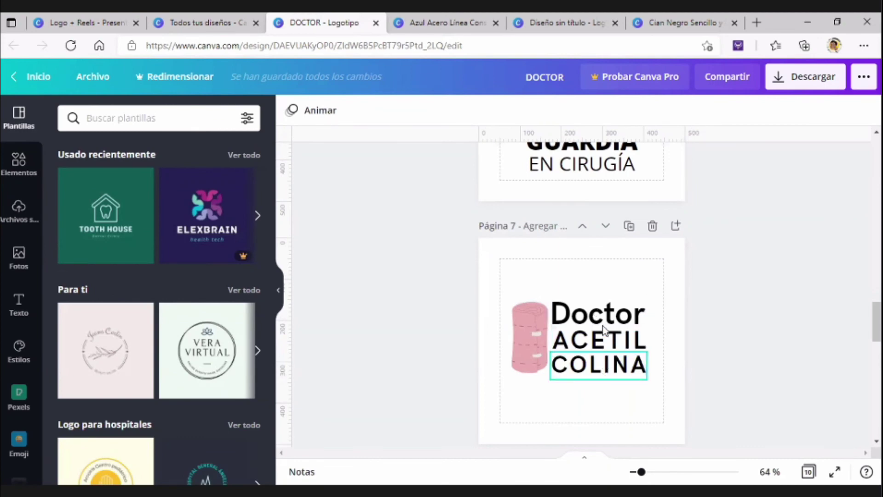
left_click(565, 389)
left_click(708, 354)
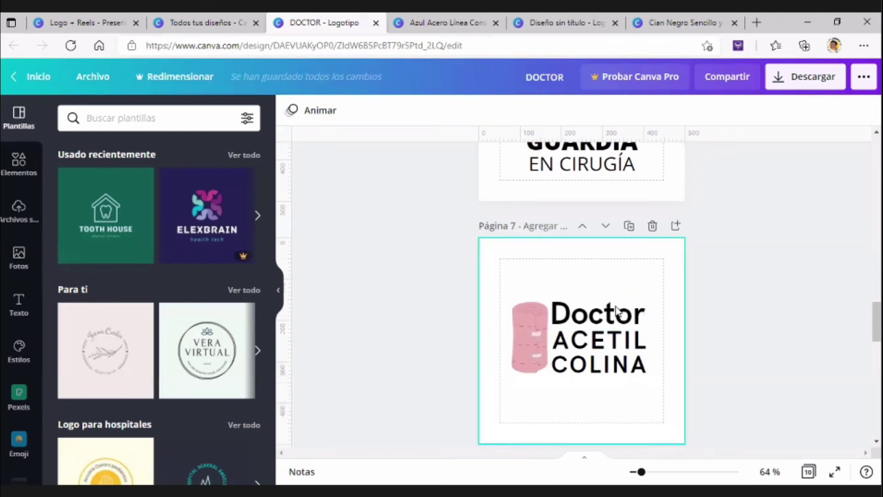
scroll(613, 312, "down", 5)
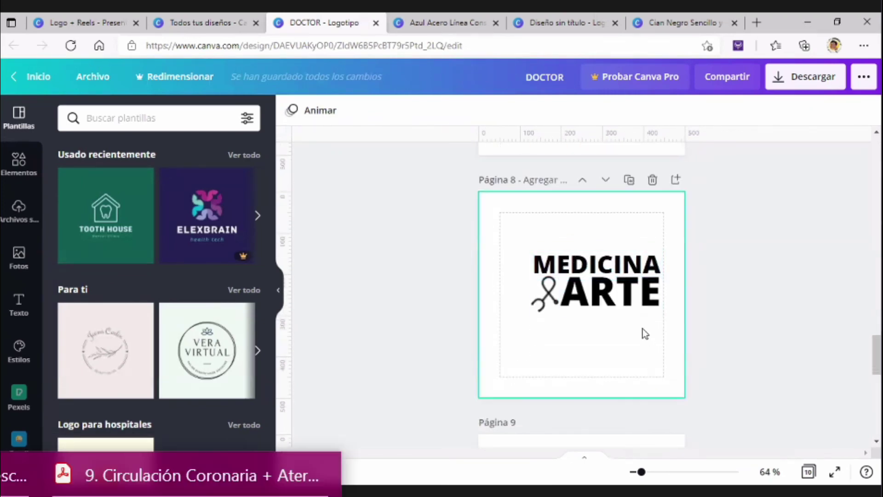
scroll(642, 329, "down", 1)
scroll(622, 295, "down", 8)
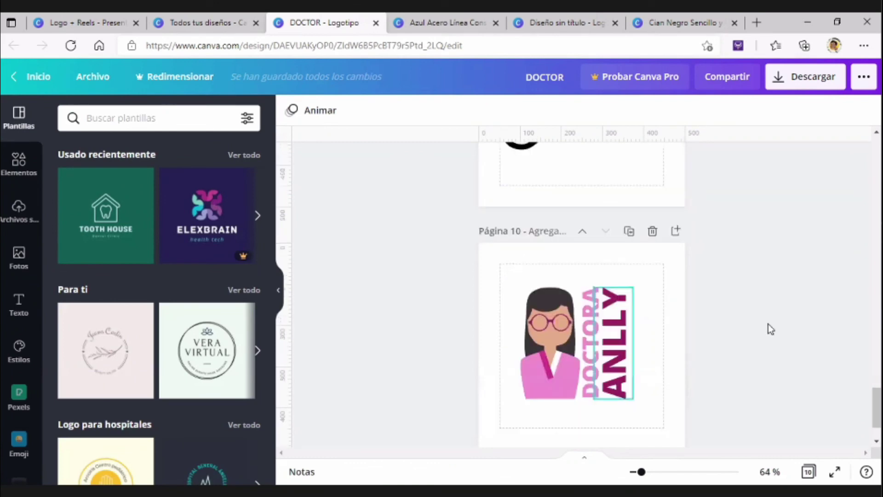
scroll(663, 316, "down", 2)
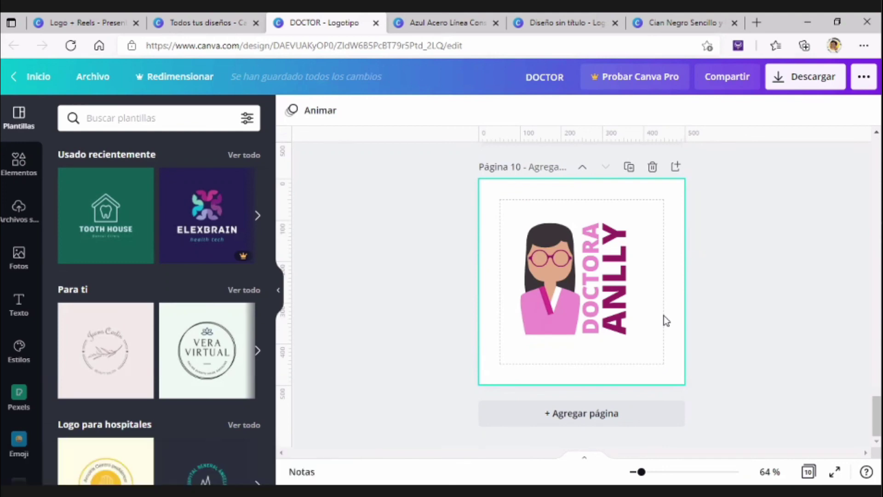
scroll(664, 315, "up", 6)
scroll(663, 316, "up", 15)
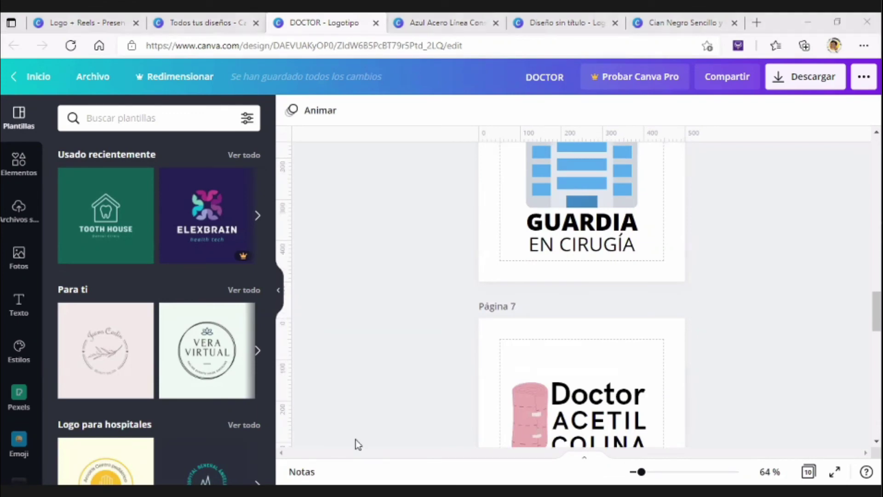
- Close the untitled, "Cian Negro Sencillo y Circular" and "Azul Acero Línea Construcción" logo designs, leaving "DOCTOR" open
left_click(582, 36)
key("ctrl+w")
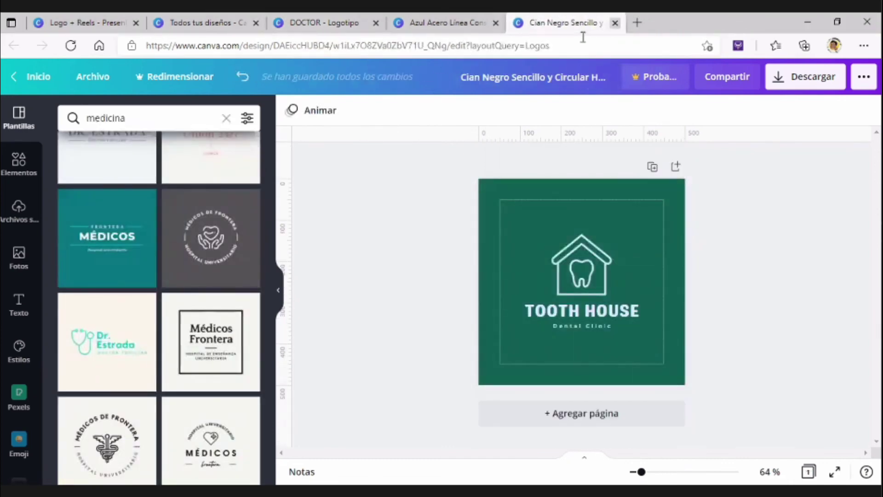
key("ctrl+w")
key("ctrl+w")
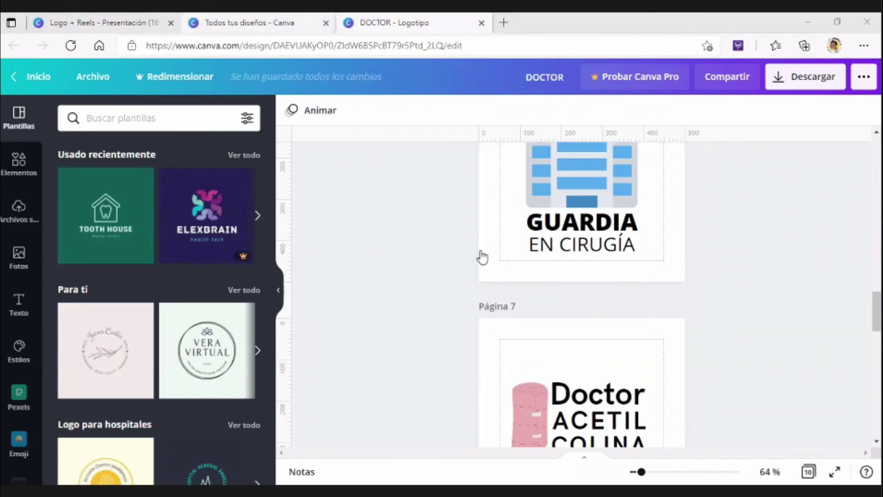
- Look through all designs, switch to the designs shared with the account and open "logo personal" for editing
key("ctrl+shift+Tab")
scroll(478, 285, "down", 3)
scroll(479, 285, "down", 10)
scroll(478, 285, "up", 5)
scroll(479, 291, "up", 5)
scroll(479, 290, "up", 8)
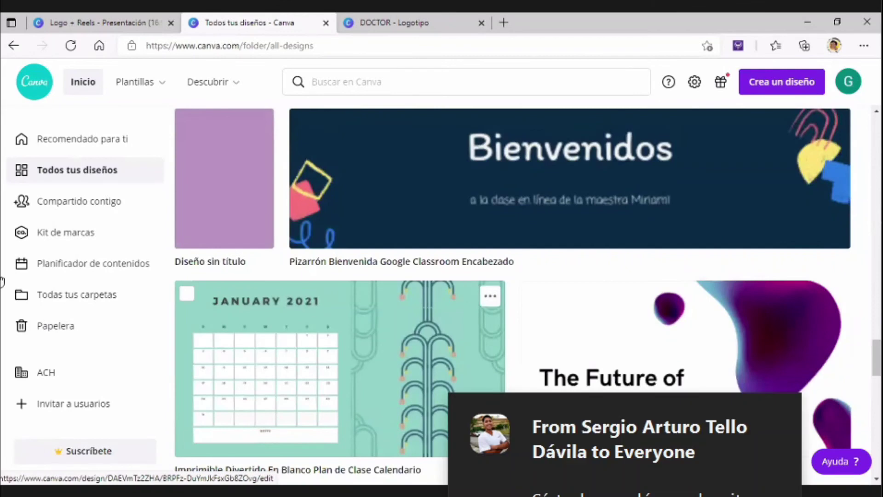
left_click(68, 202)
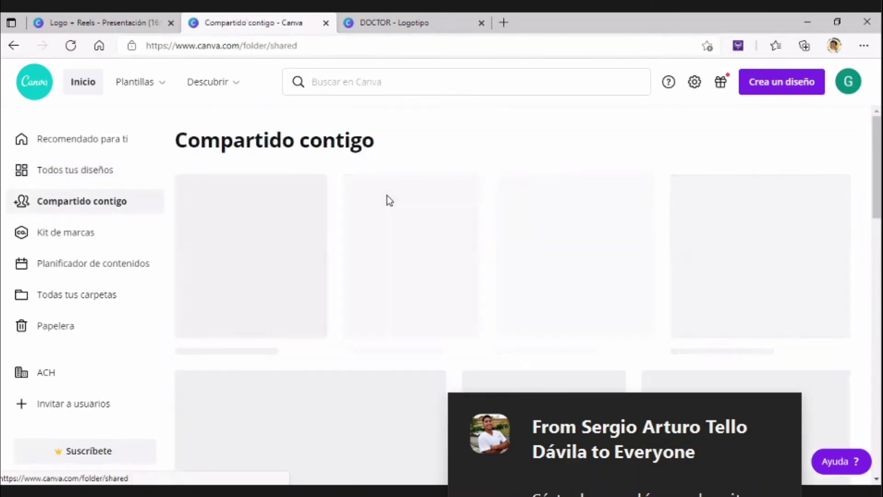
scroll(798, 198, "down", 2)
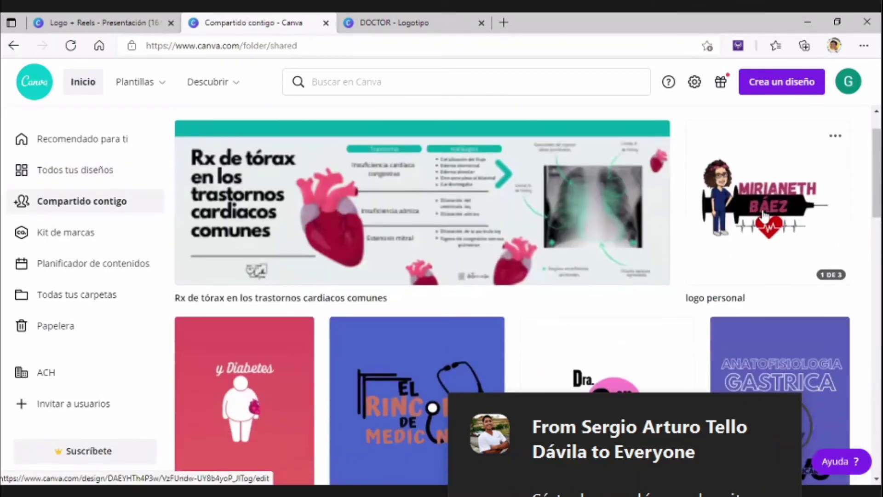
left_click(761, 208)
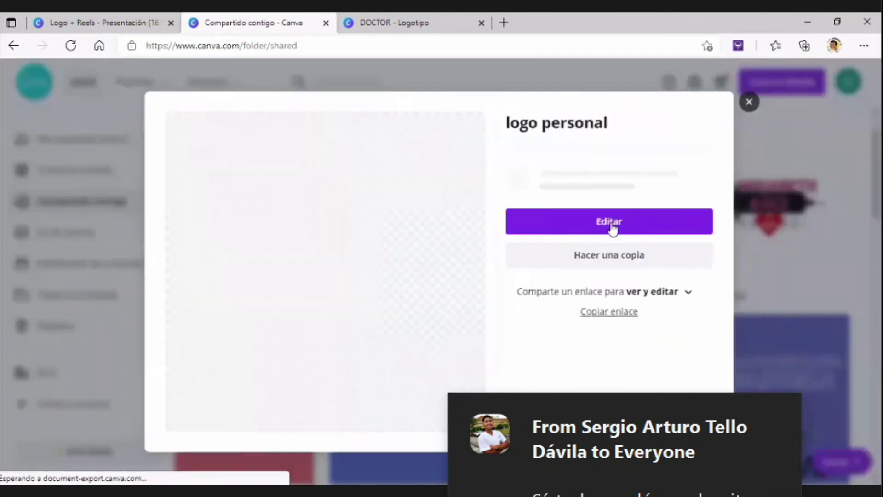
left_click(610, 222)
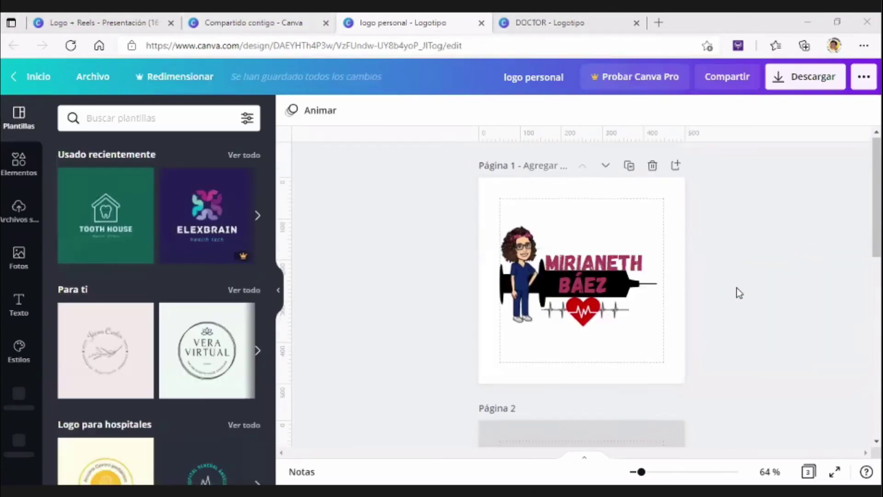
- Compare the syringe-and-avatar logo versions on pages 1 to 3 of the "logo personal" design
scroll(700, 242, "down", 4)
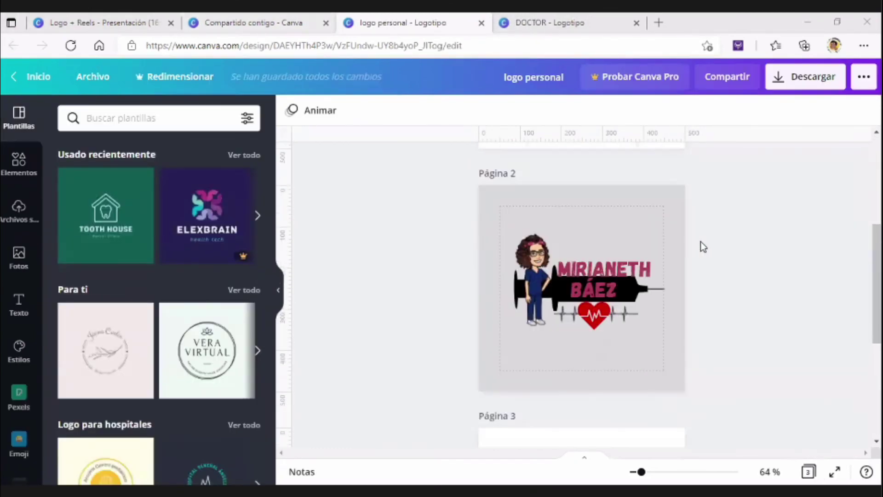
scroll(702, 242, "down", 5)
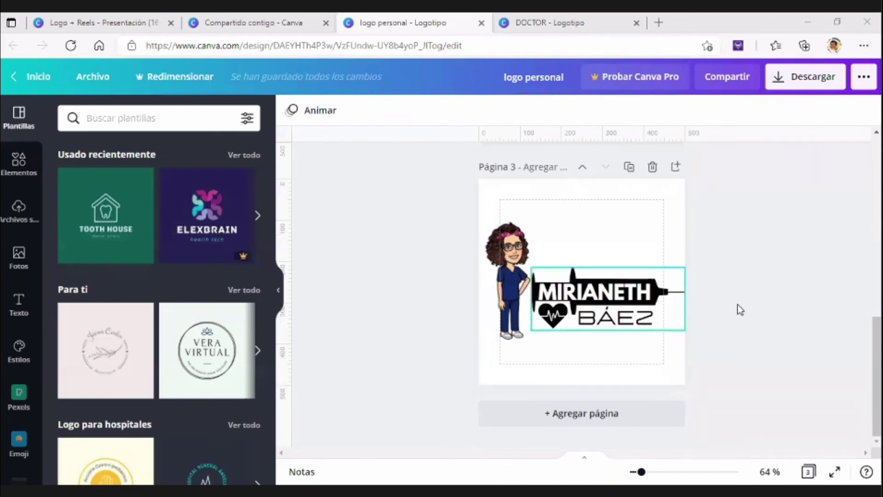
scroll(739, 307, "up", 10)
scroll(738, 307, "down", 5)
scroll(738, 306, "down", 5)
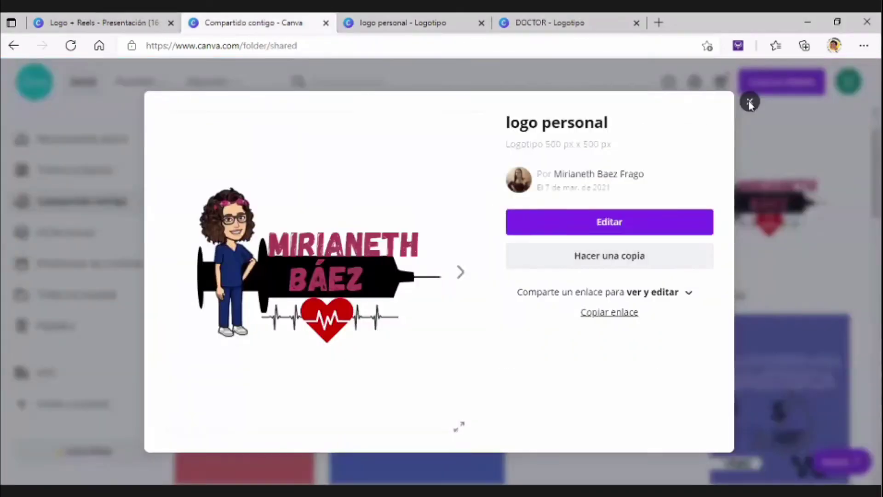
- Return to the shared designs, dismiss the "logo personal" preview and open the "Ejemplos logo" design for editing
left_click(593, 266)
scroll(595, 273, "down", 3)
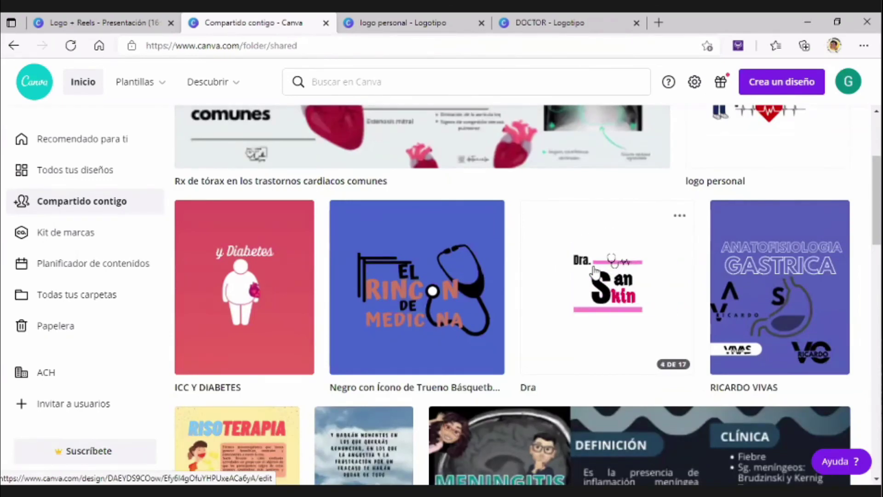
scroll(595, 273, "down", 5)
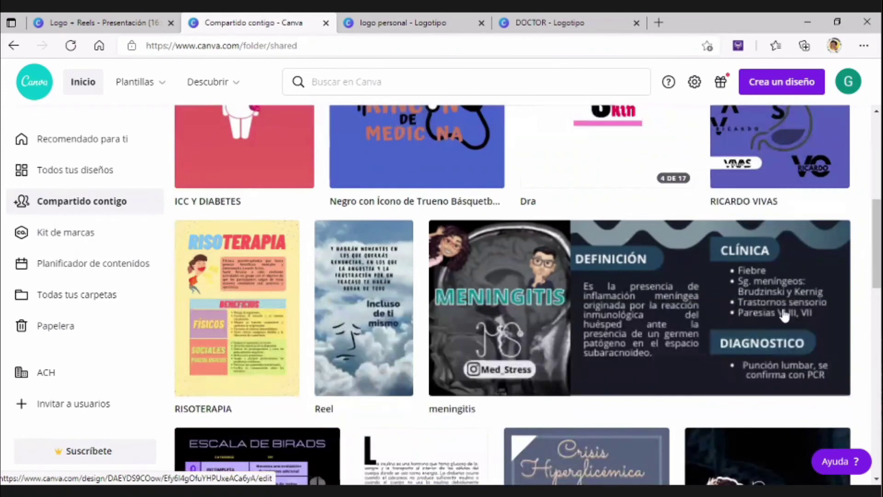
scroll(782, 311, "down", 6)
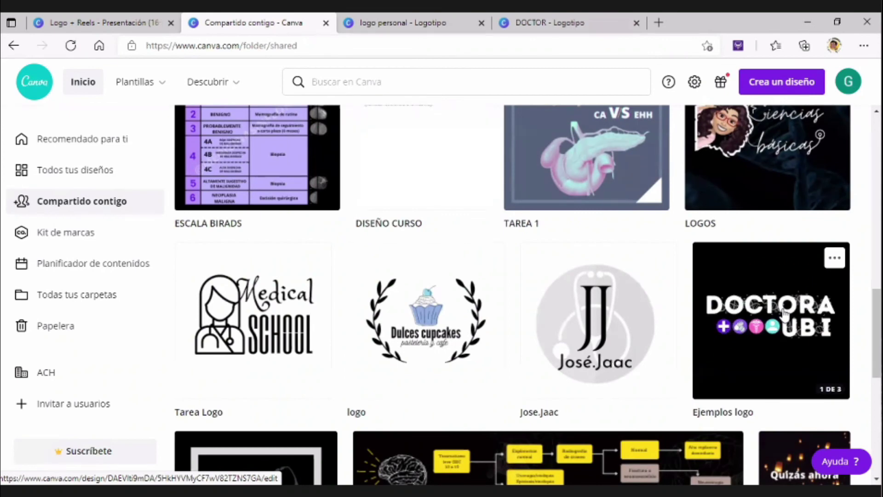
scroll(735, 227, "down", 1)
scroll(653, 232, "down", 2)
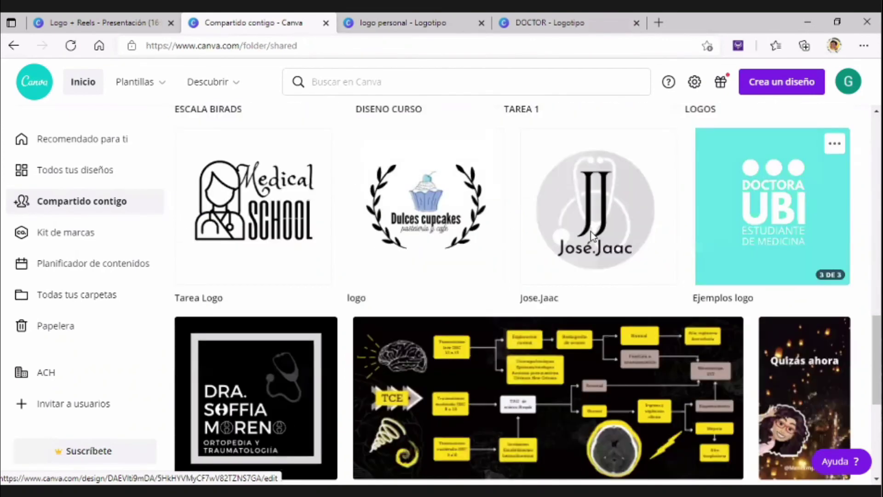
left_click(759, 207)
left_click(592, 223)
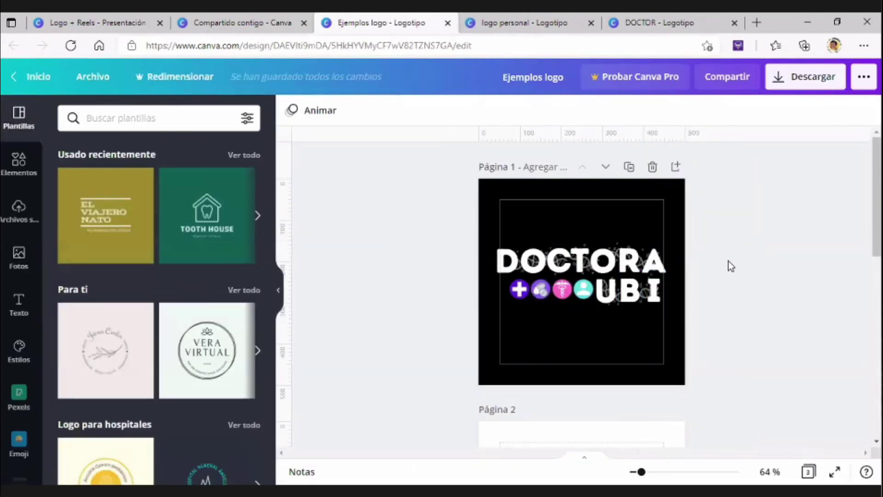
- Change the page 2 background of the colour-splash logo to black, trying the pink and turquoise document colours first
scroll(740, 282, "down", 5)
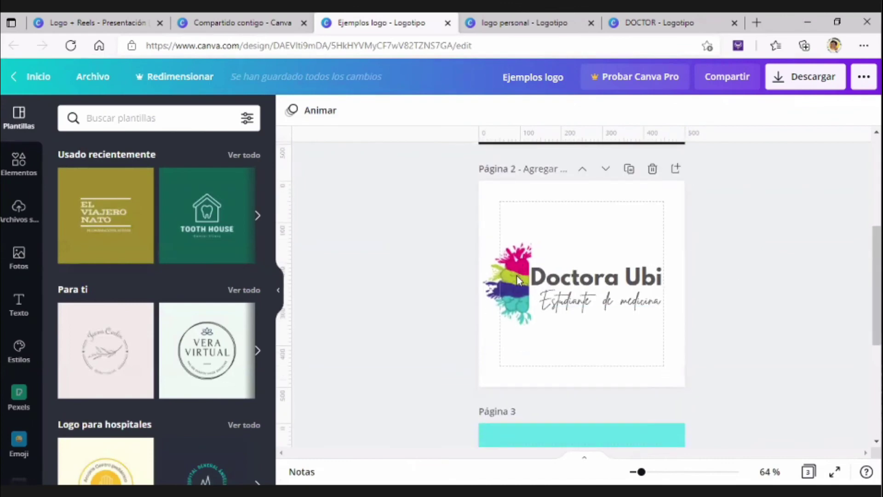
left_click(517, 275)
left_click(569, 231)
left_click(512, 276)
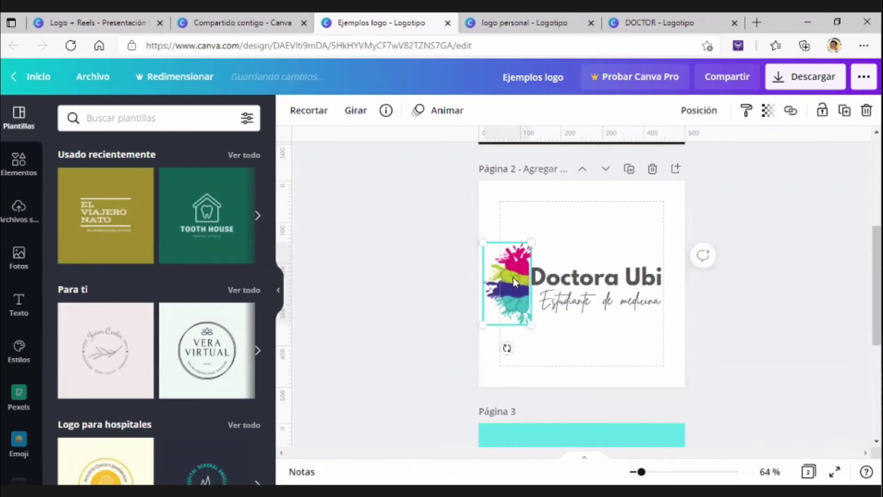
double_click(512, 277)
key("Return")
left_click(554, 216)
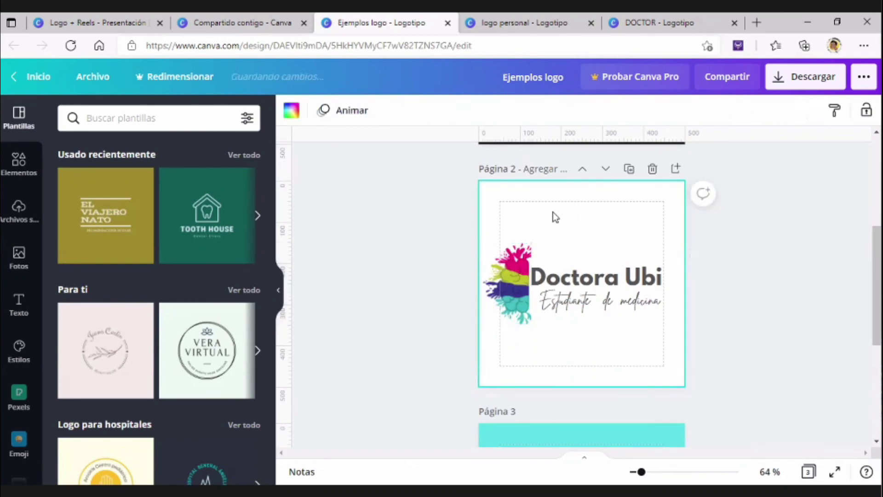
left_click(291, 111)
left_click(239, 213)
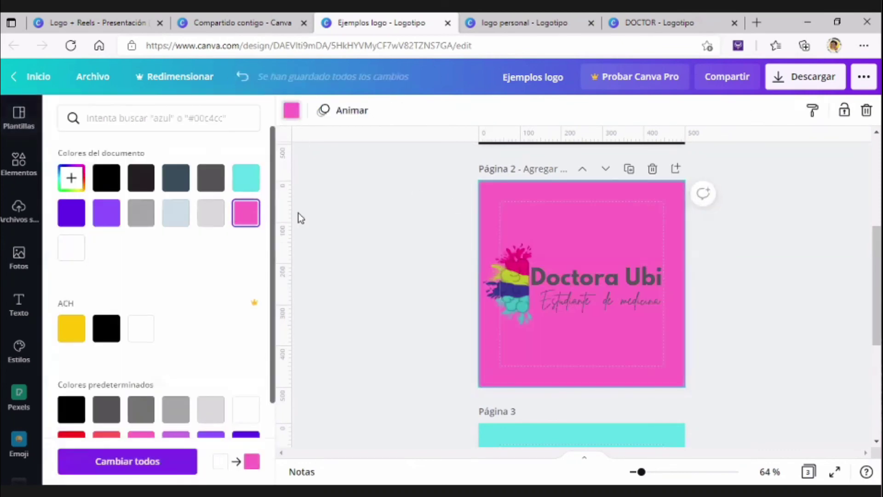
left_click(244, 179)
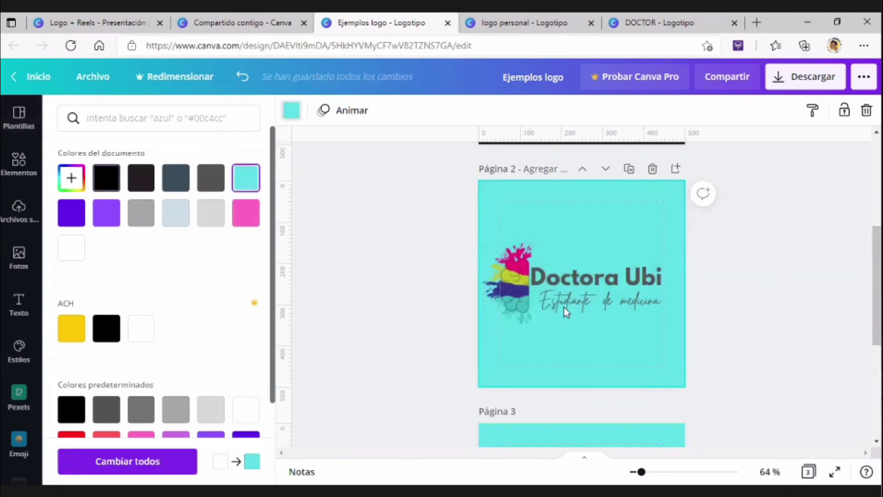
left_click(107, 178)
- Recolour the logo title and the "Estudiante de medicina" subtitle on page 2 white
left_click(506, 263)
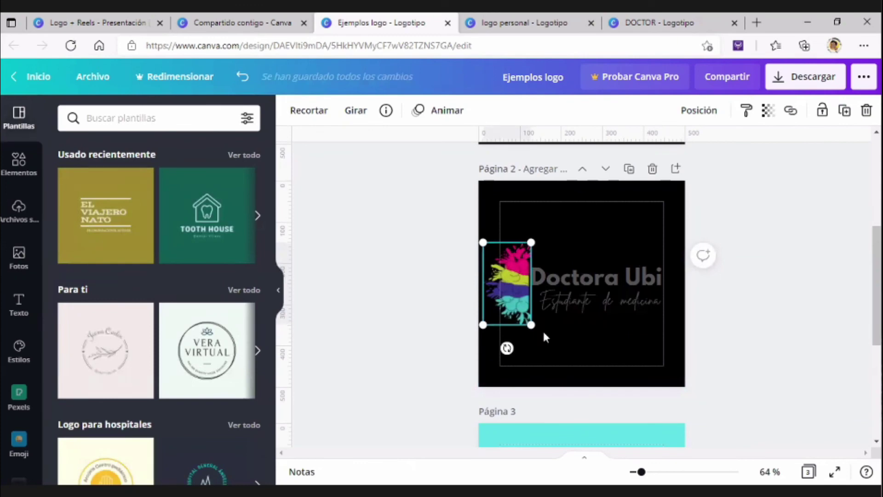
left_click(598, 275)
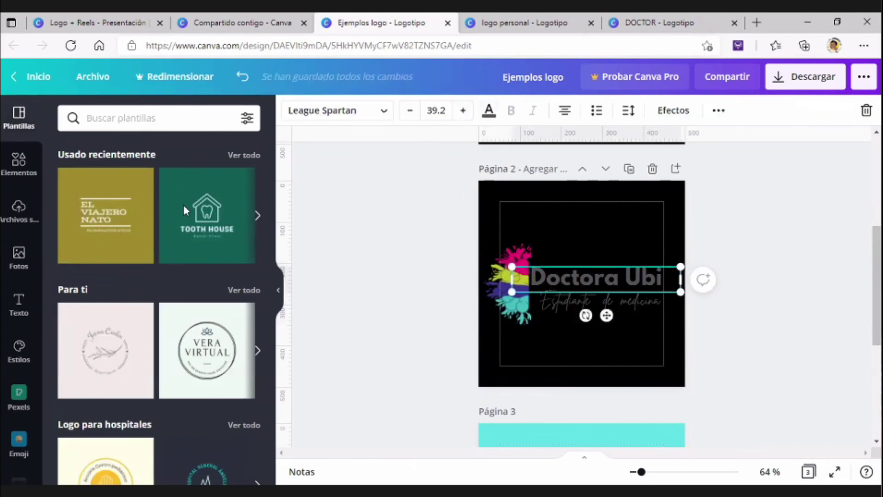
left_click(489, 110)
left_click(79, 256)
left_click(564, 301)
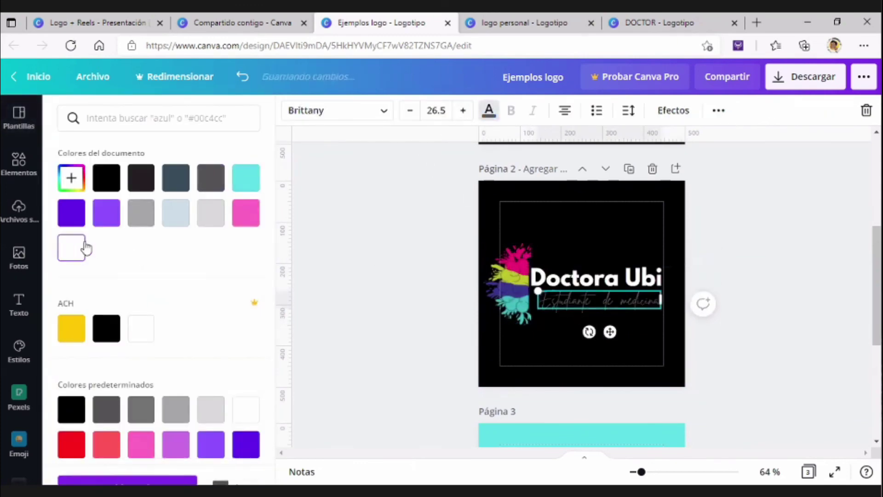
left_click(514, 318)
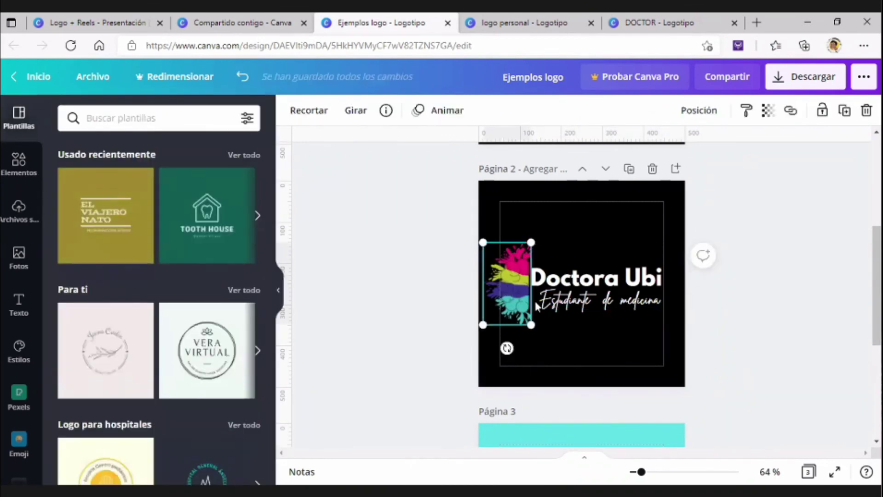
- Compare the black-background logo on page 2 with the turquoise three-circle logo on page 3
scroll(561, 276, "down", 3)
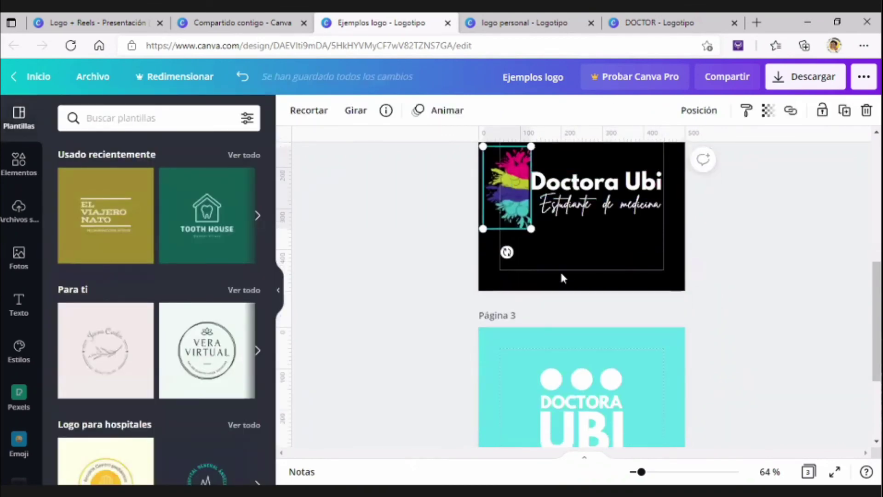
scroll(561, 277, "up", 4)
scroll(699, 262, "up", 1)
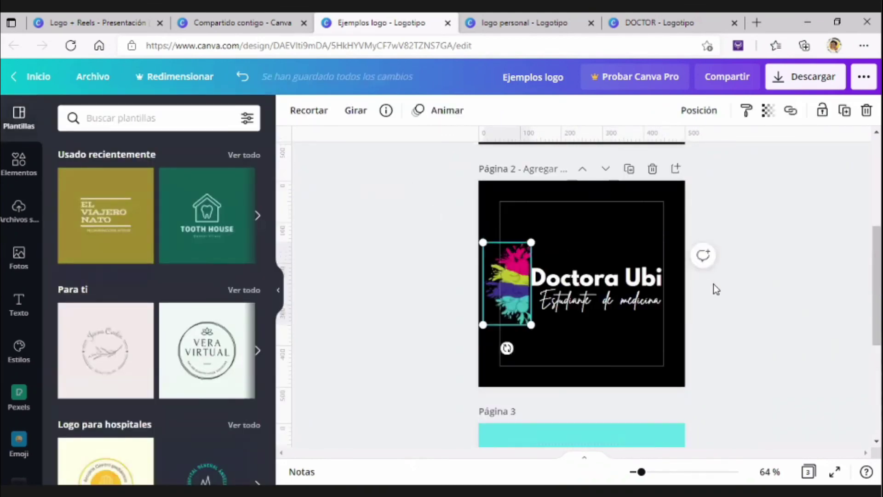
scroll(643, 289, "down", 4)
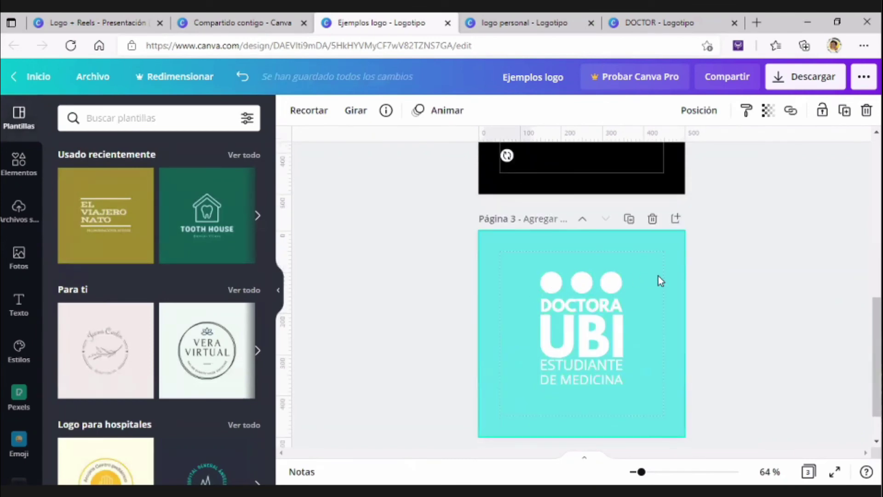
scroll(735, 300, "up", 1)
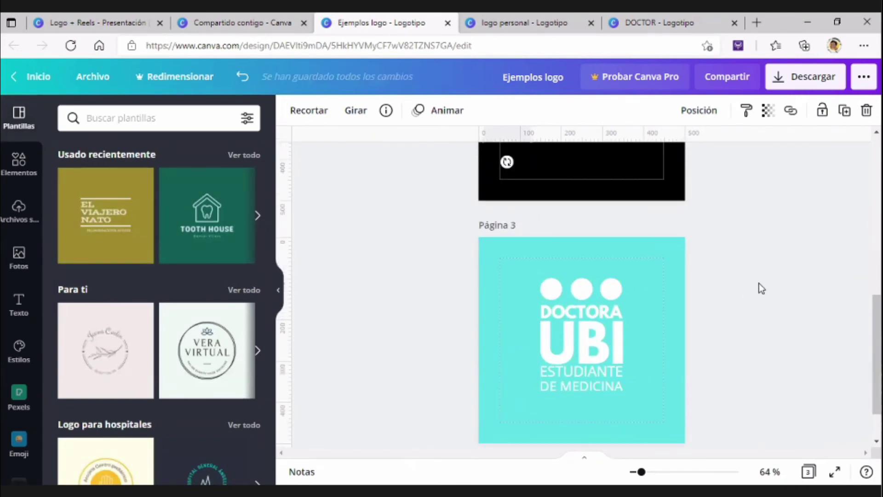
scroll(760, 285, "up", 2)
- View the logos full screen through to page 3, opening the meeting chat before leaving the presentation
left_click(760, 285)
left_click(835, 472)
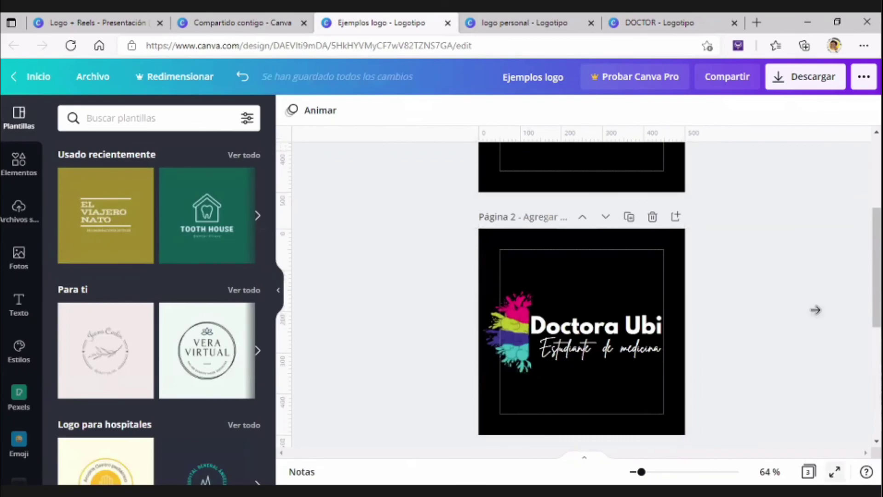
key("ctrl+alt+p")
key("Right")
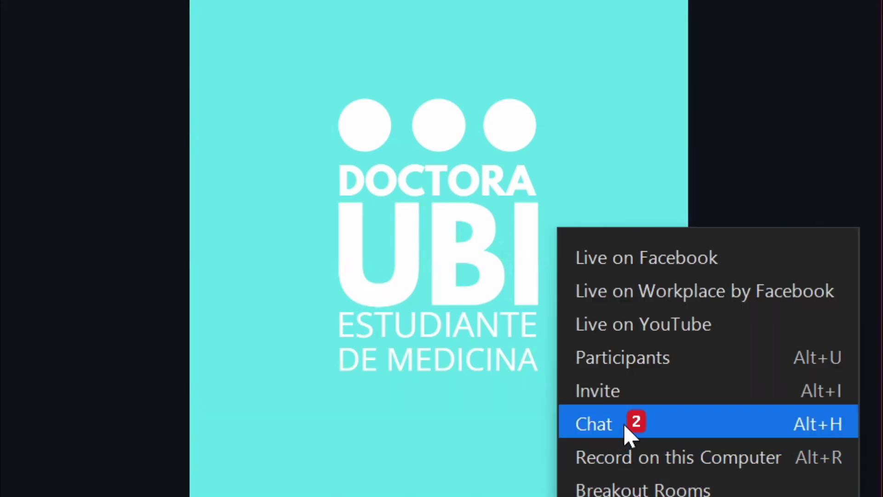
left_click(626, 425)
key("Escape")
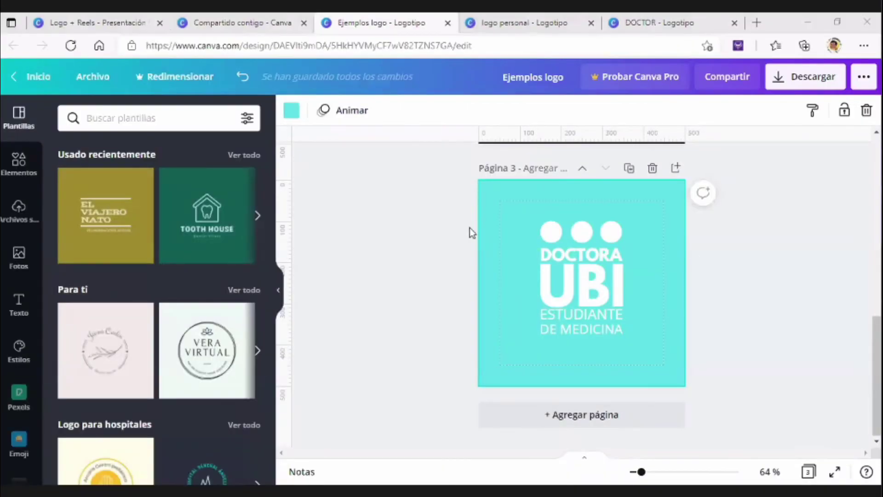
- Return to the shared designs and open the "Logotipo SM" design for editing
left_click(242, 23)
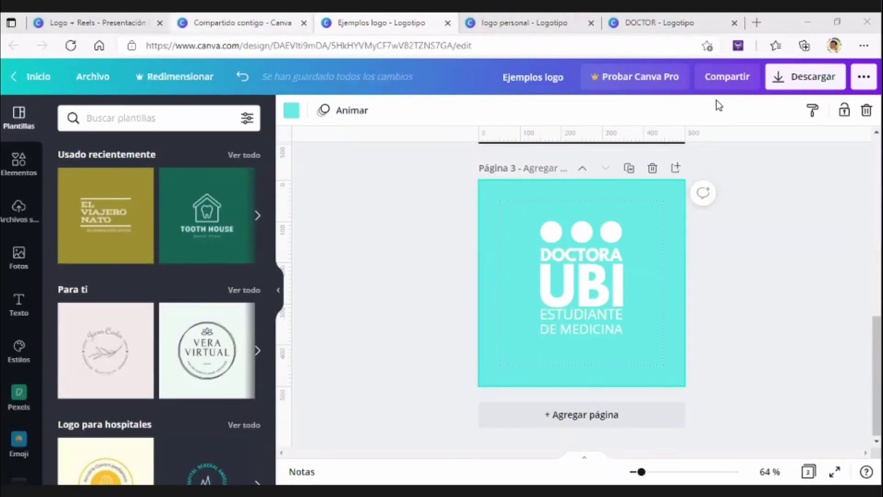
left_click(750, 102)
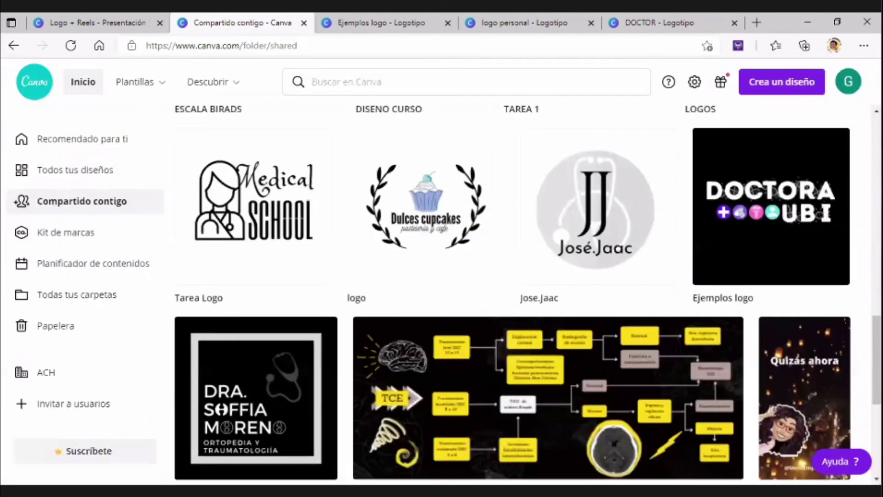
scroll(512, 294, "down", 5)
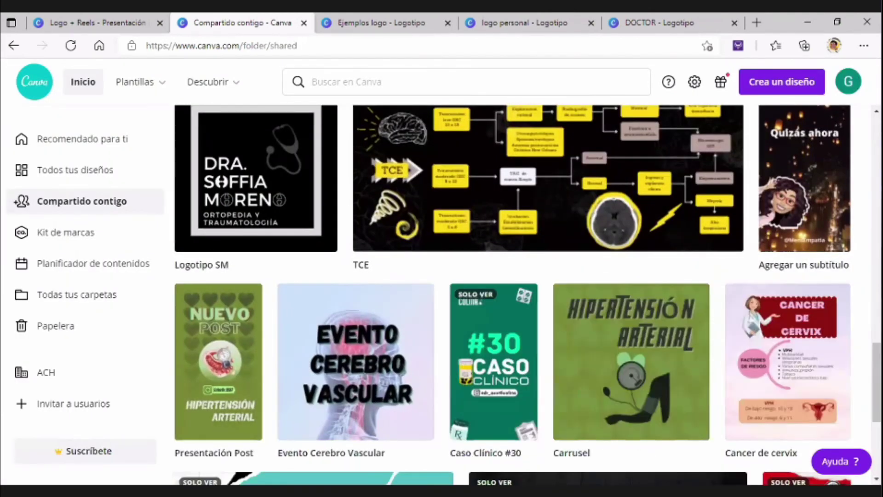
scroll(271, 214, "up", 1)
left_click(270, 214)
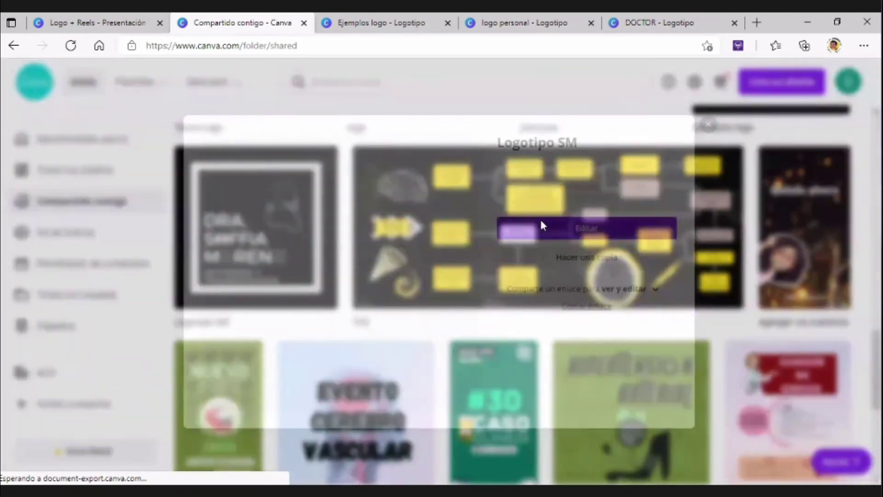
left_click(540, 222)
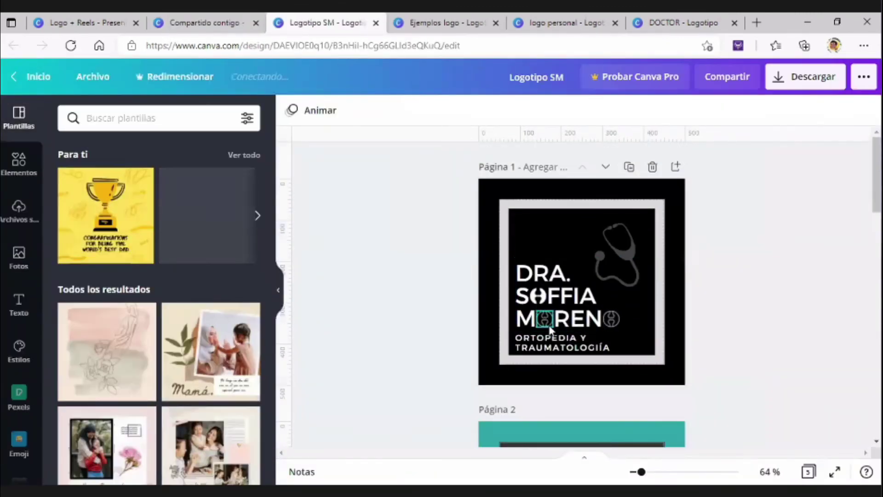
- Look over pages 1 and 2 of "Logotipo SM" and present the design full screen from page 1
scroll(705, 294, "down", 10)
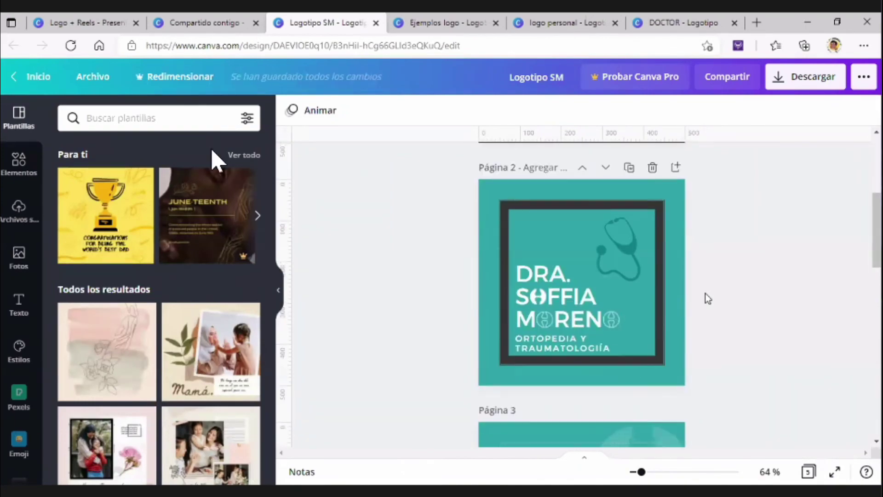
scroll(706, 296, "up", 10)
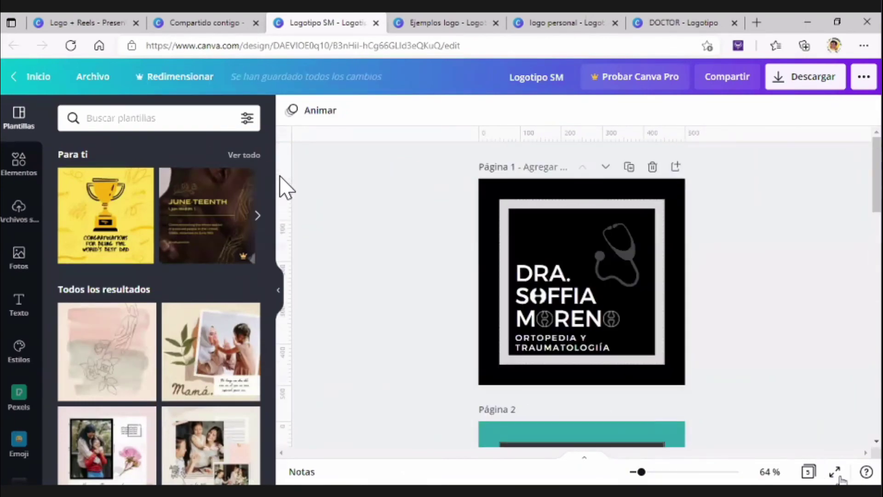
left_click(835, 471)
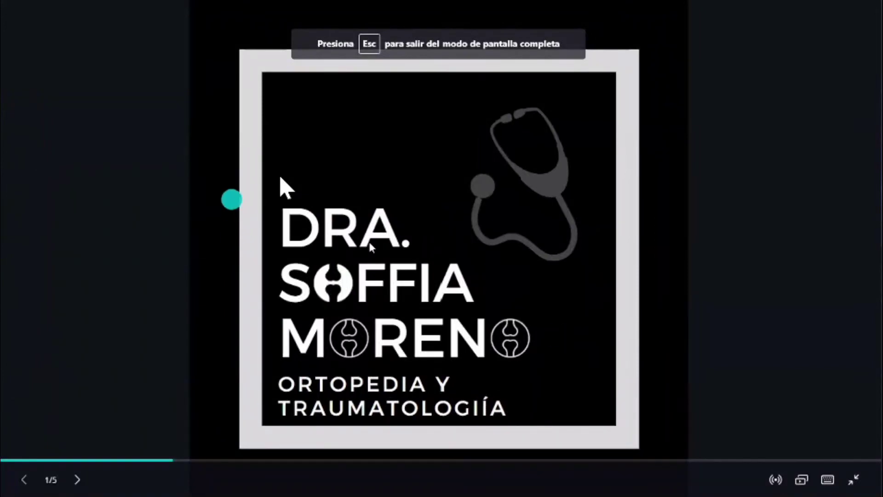